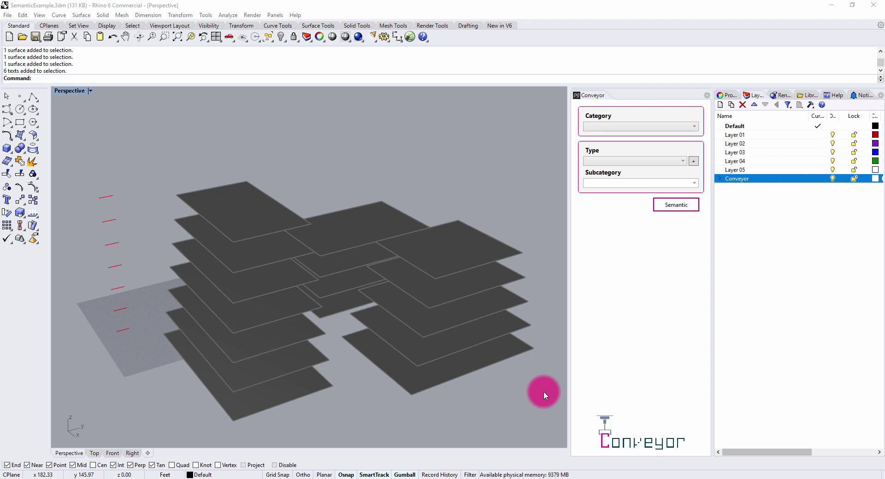
# Step: Check the Conveyor category and type of individual floor surfaces, then the category of the level text objects beside the buildings
pyautogui.moveTo(296, 267); pyautogui.dragTo(300, 249, button='right')
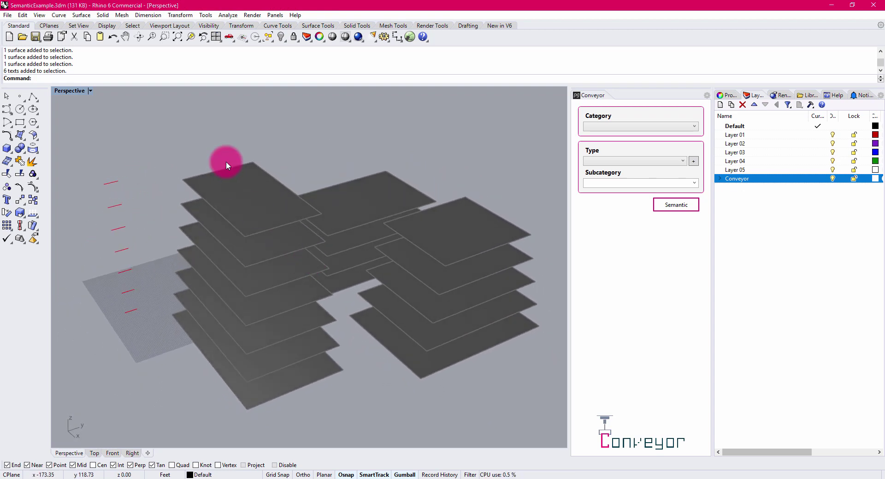
pyautogui.click(257, 202)
pyautogui.click(288, 253)
pyautogui.click(299, 272)
pyautogui.click(299, 293)
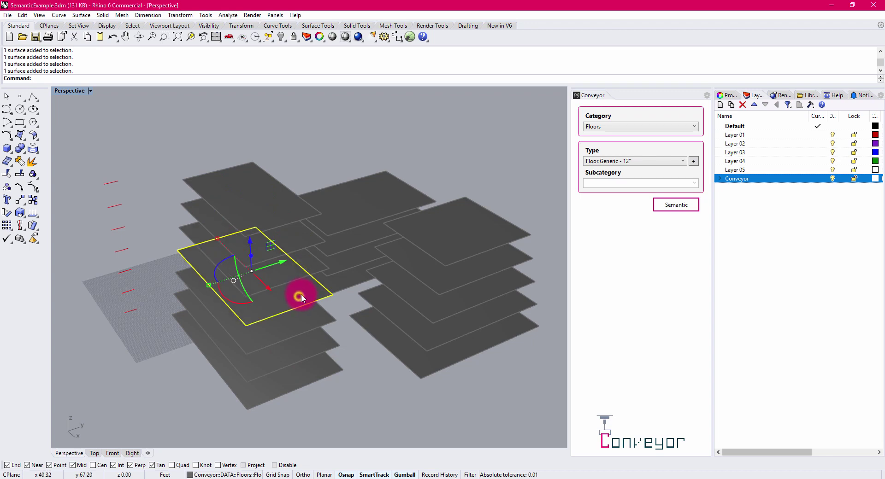
pyautogui.keyDown('ctrl'); pyautogui.moveTo(203, 259); pyautogui.dragTo(209, 121, button='right'); pyautogui.keyUp('ctrl')
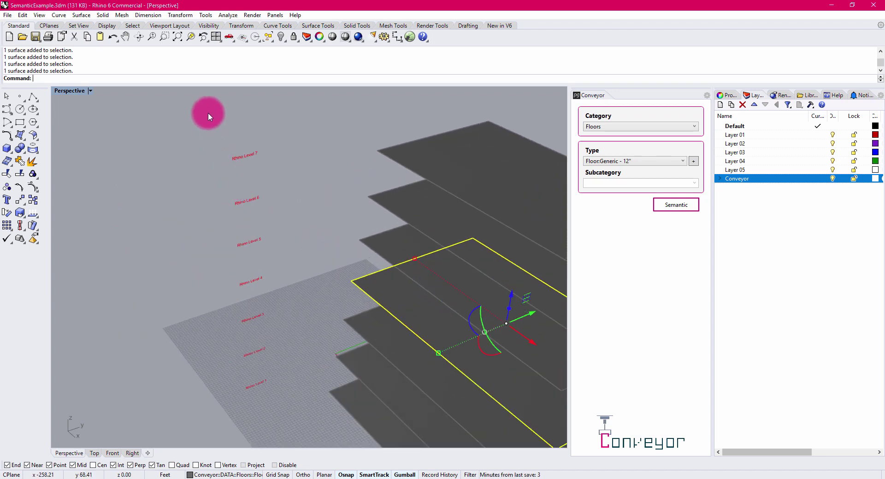
pyautogui.moveTo(208, 112); pyautogui.dragTo(297, 396)
pyautogui.keyDown('ctrl'); pyautogui.moveTo(301, 365); pyautogui.dragTo(251, 407, button='right'); pyautogui.keyUp('ctrl')
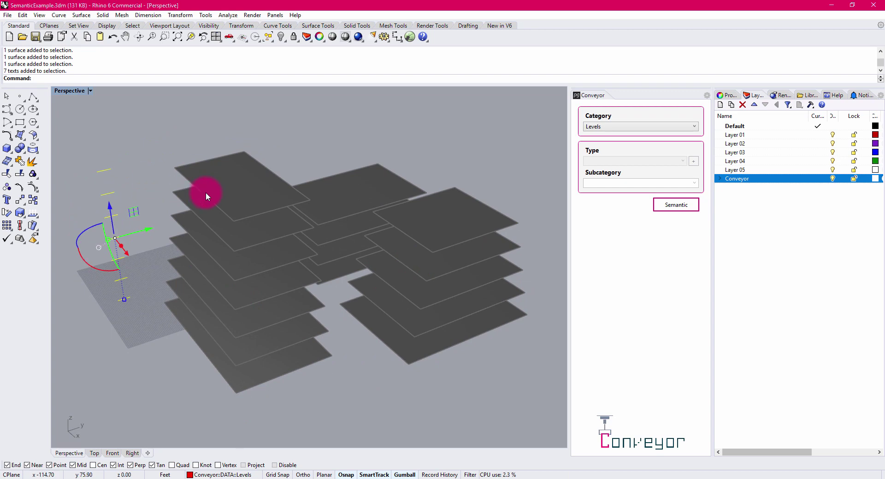
pyautogui.keyDown('shift'); pyautogui.moveTo(366, 130); pyautogui.dragTo(375, 164, button='right'); pyautogui.keyUp('shift')
pyautogui.click(371, 139)
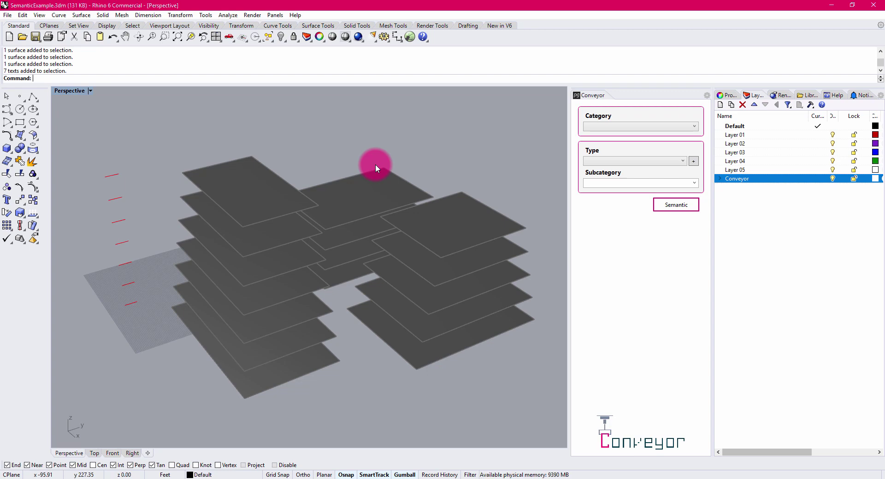
# Step: Open the Semantic panel with the SemanticPanel command, dock it below the Conveyor panel and enlarge its area
pyautogui.write('SemanticPanel')
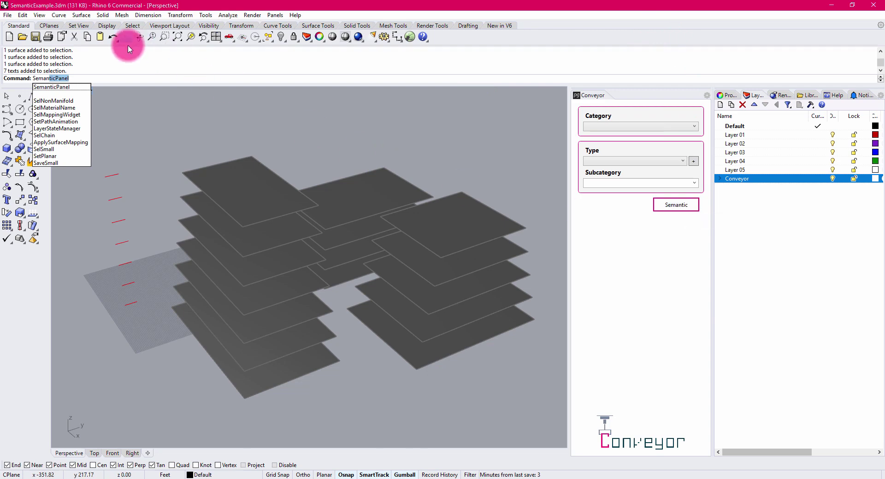
pyautogui.press('Return')
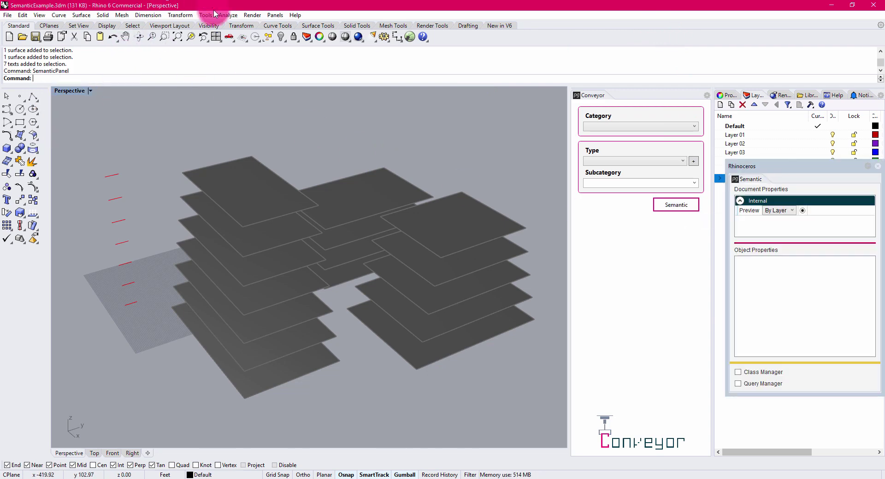
pyautogui.moveTo(735, 166); pyautogui.dragTo(615, 371)
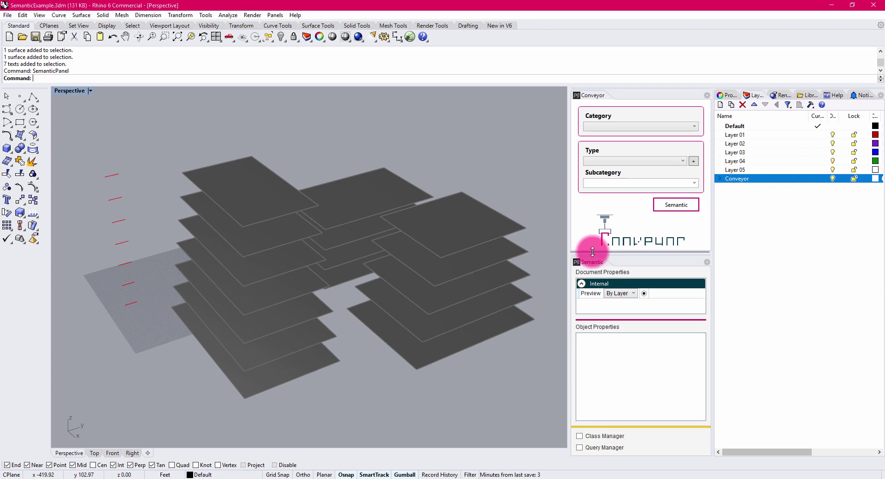
pyautogui.moveTo(593, 251); pyautogui.dragTo(594, 198)
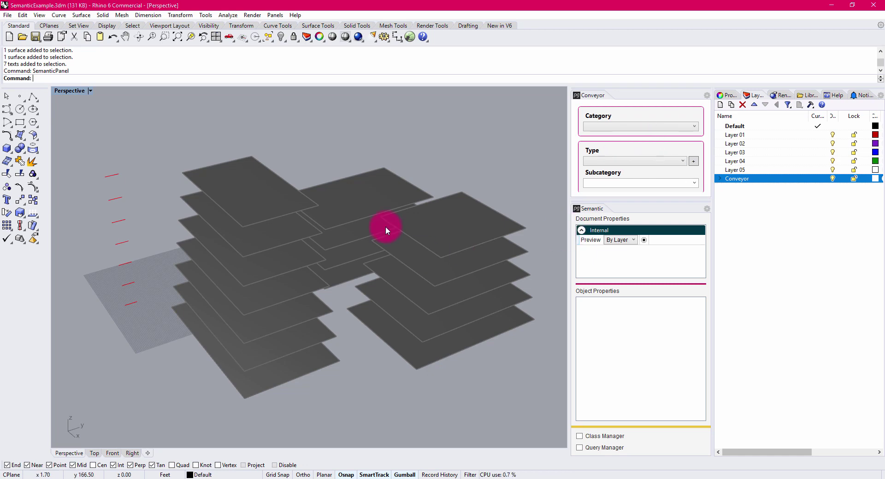
# Step: Inspect individual floor surfaces in the building stacks by selecting them one at a time
pyautogui.click(403, 253)
pyautogui.click(405, 276)
pyautogui.click(401, 291)
pyautogui.moveTo(371, 342); pyautogui.dragTo(355, 293, button='right')
pyautogui.click(378, 337)
pyautogui.moveTo(480, 330)
pyautogui.mouseDown(button='right')
pyautogui.moveTo(476, 306)
pyautogui.moveTo(417, 302)
pyautogui.moveTo(456, 309)
pyautogui.moveTo(495, 342)
pyautogui.moveTo(469, 353)
pyautogui.moveTo(333, 310)
pyautogui.moveTo(237, 299)
pyautogui.moveTo(302, 267)
pyautogui.moveTo(351, 277)
pyautogui.moveTo(411, 311)
pyautogui.moveTo(484, 310)
pyautogui.moveTo(480, 325)
pyautogui.mouseUp(button='right')
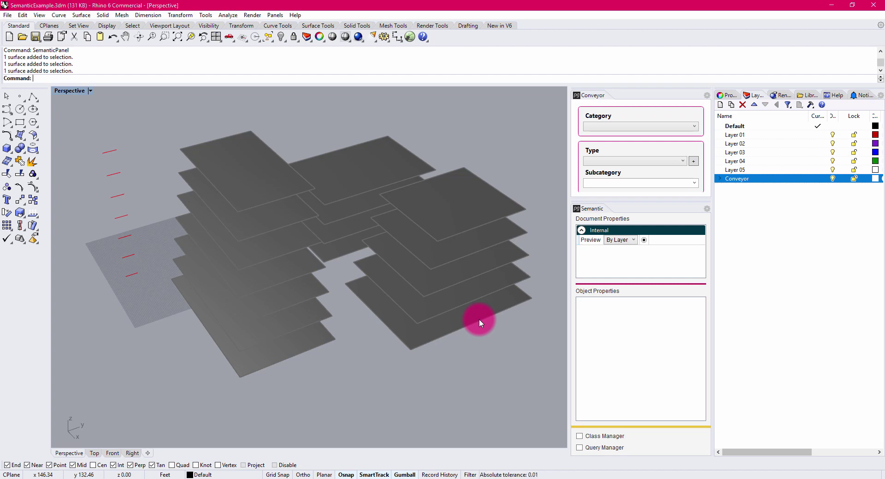
pyautogui.moveTo(415, 249); pyautogui.dragTo(438, 238, button='right')
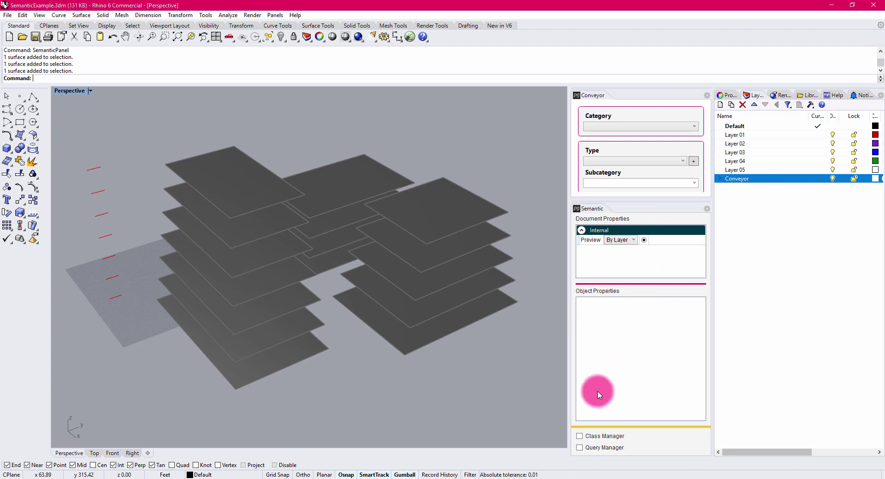
# Step: Open the Class Manager and assign all floor surfaces of the three building stacks to the Internal object class
pyautogui.click(580, 436)
pyautogui.moveTo(437, 177); pyautogui.dragTo(599, 288)
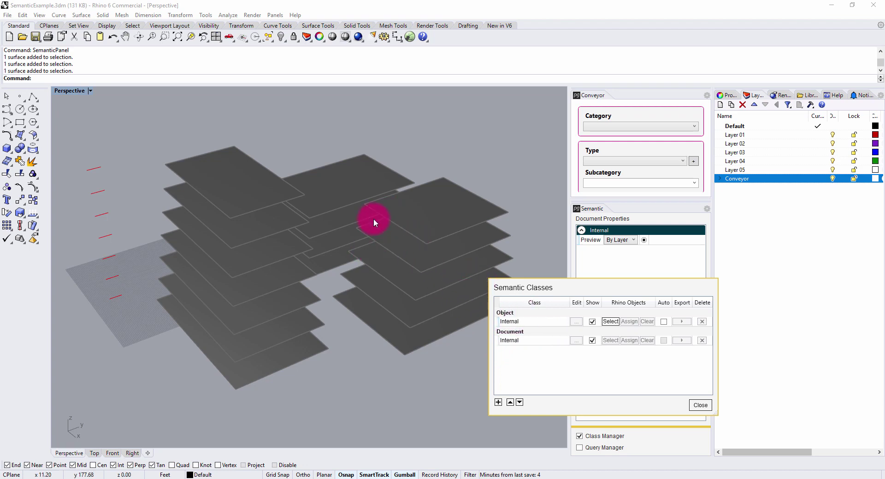
pyautogui.moveTo(440, 379); pyautogui.dragTo(255, 178)
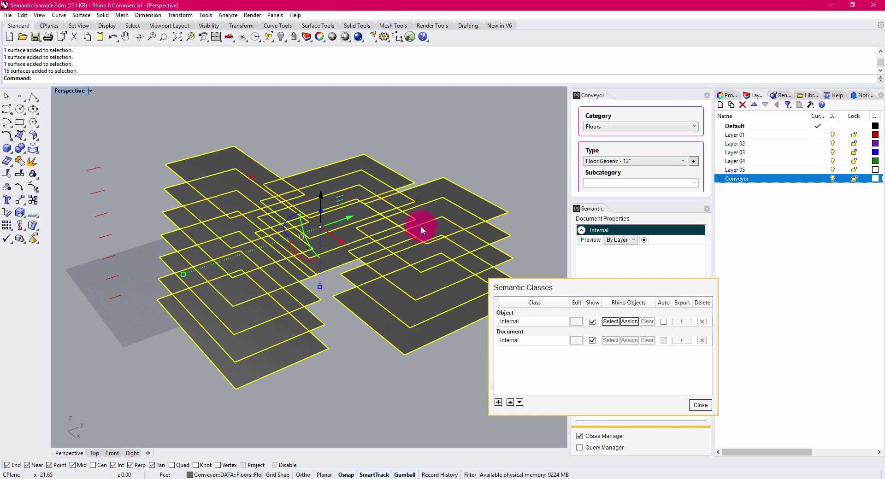
pyautogui.moveTo(548, 288); pyautogui.dragTo(360, 313)
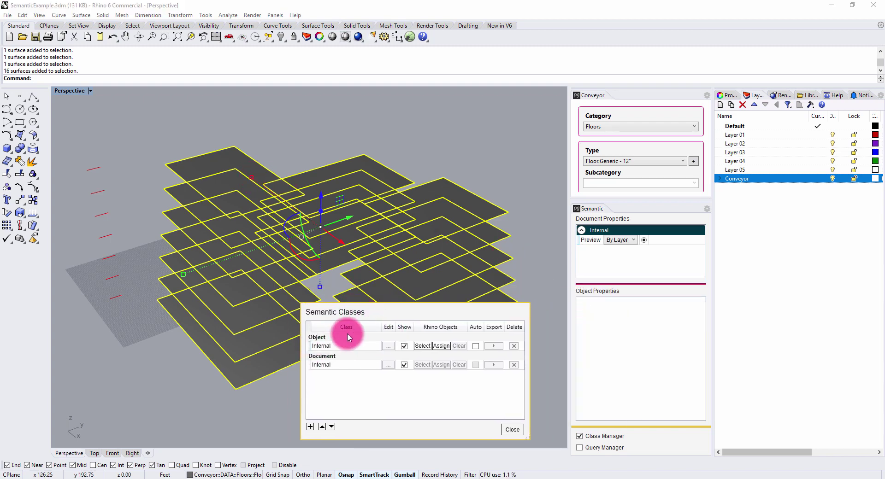
pyautogui.click(441, 351)
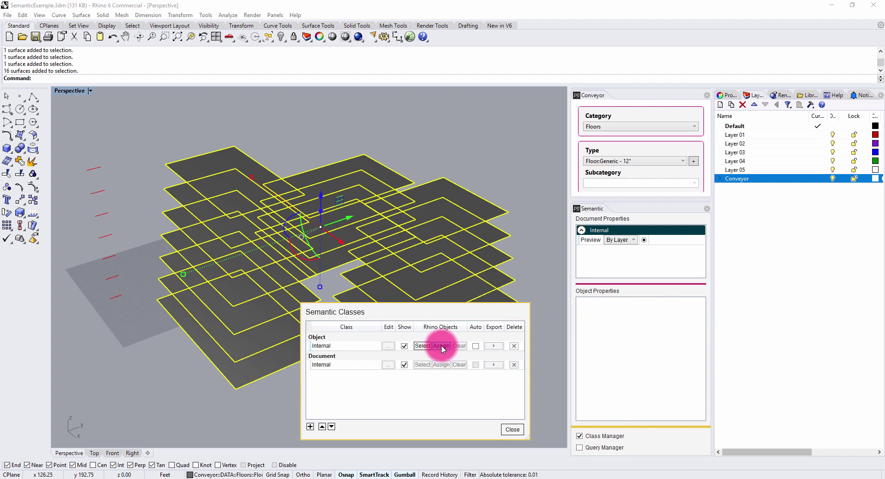
pyautogui.click(444, 351)
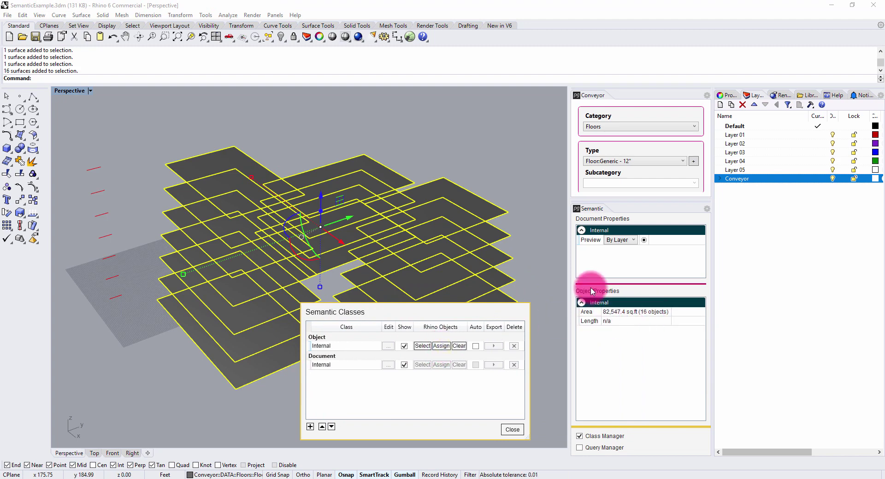
# Step: Check the Internal area property for the top floor of the five-floor stack and for that whole stack
pyautogui.click(530, 223)
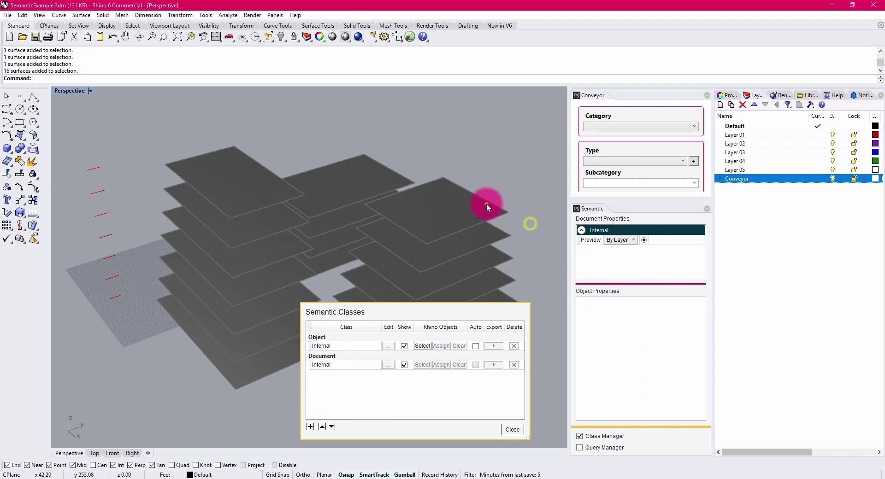
pyautogui.click(486, 203)
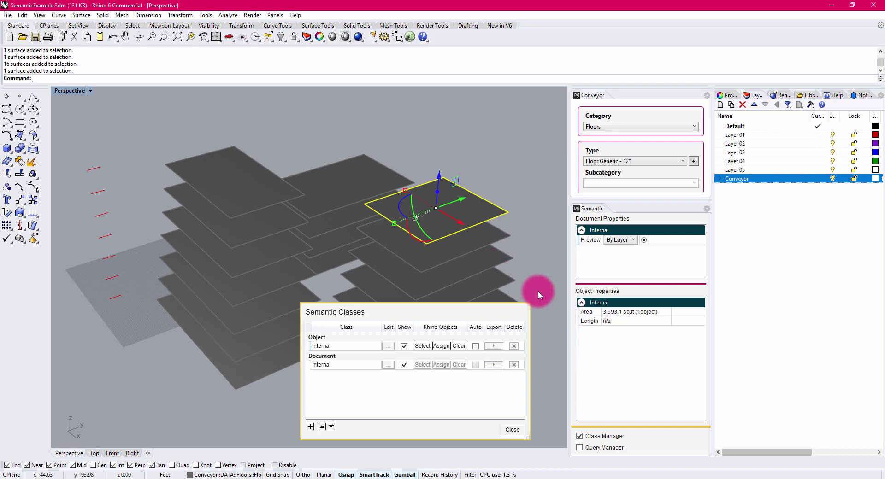
pyautogui.moveTo(538, 291); pyautogui.dragTo(492, 193)
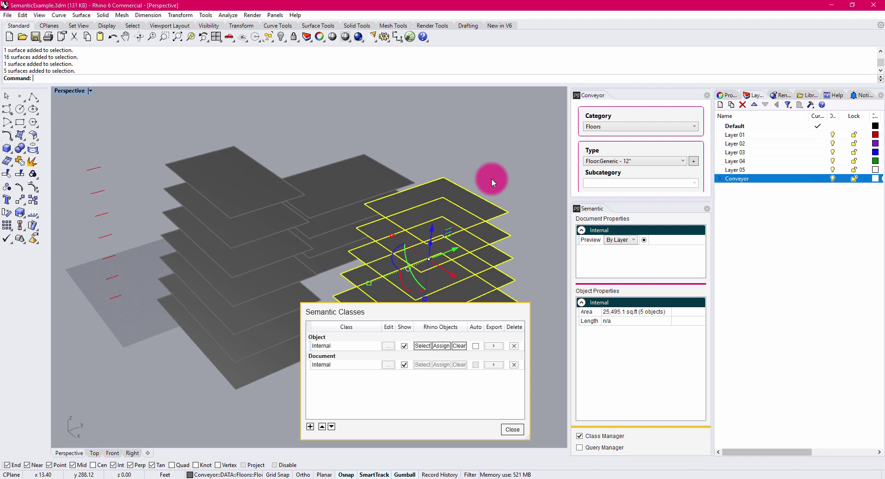
pyautogui.click(419, 395)
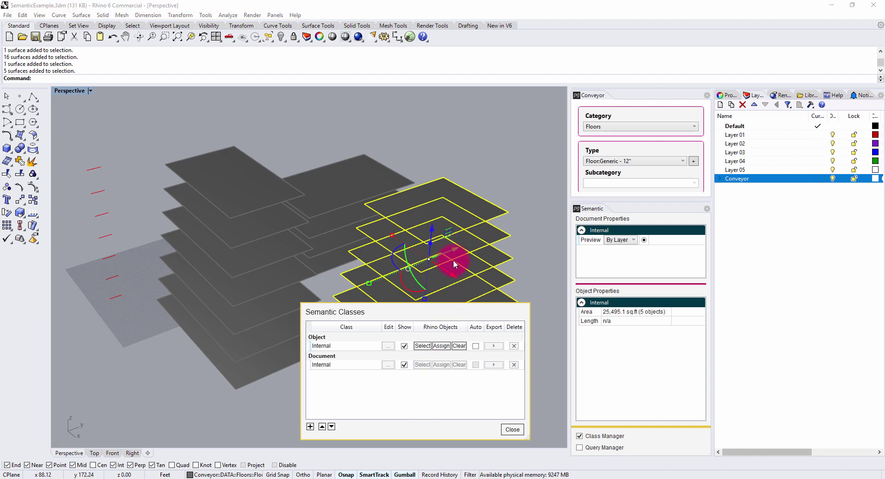
pyautogui.click(488, 143)
# Step: Add a new object class named Building Program that applies only to Brep objects
pyautogui.click(310, 426)
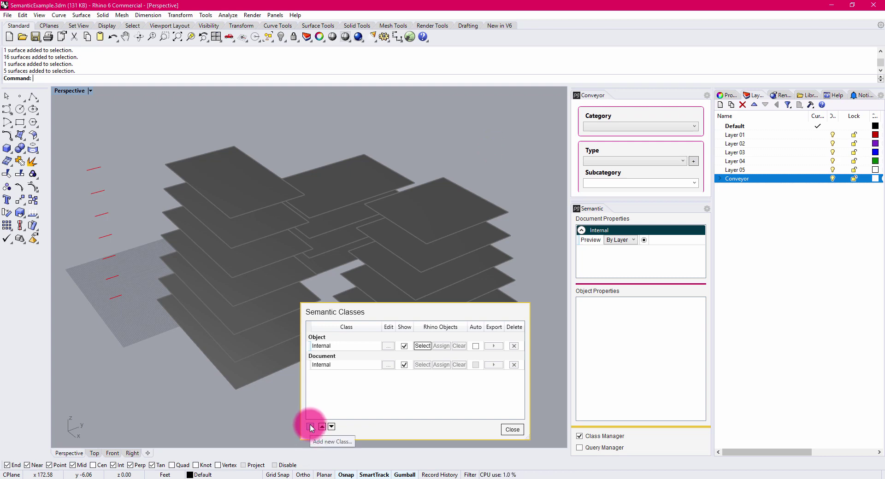
pyautogui.click(310, 427)
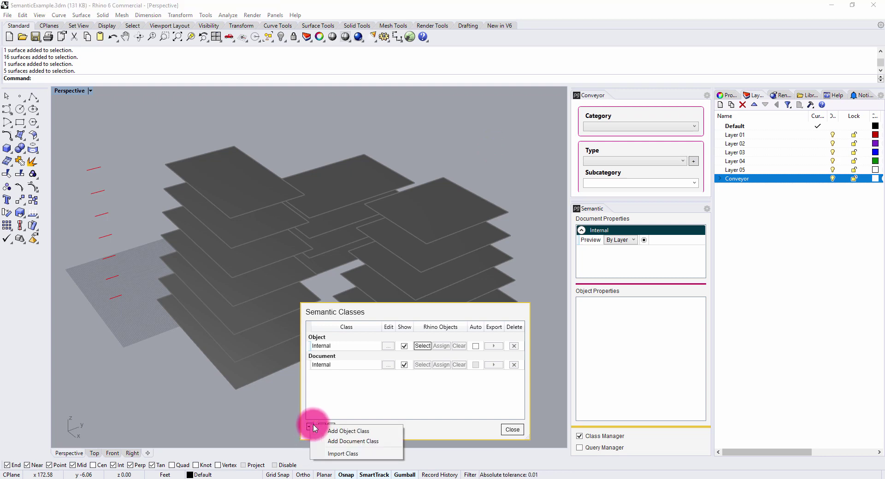
pyautogui.click(337, 432)
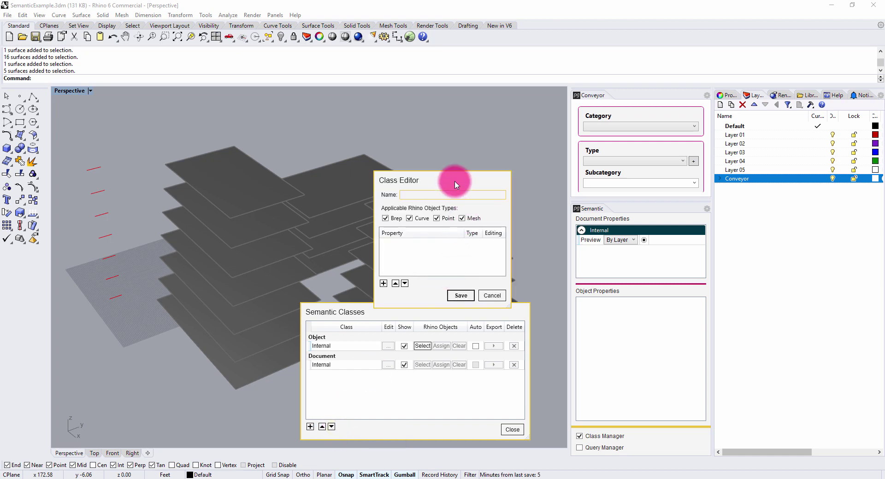
pyautogui.click(452, 195)
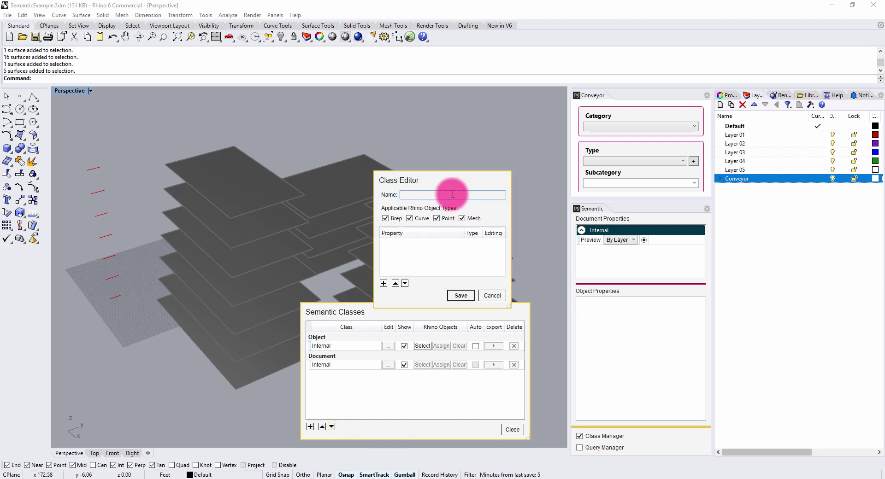
pyautogui.write('Building Program')
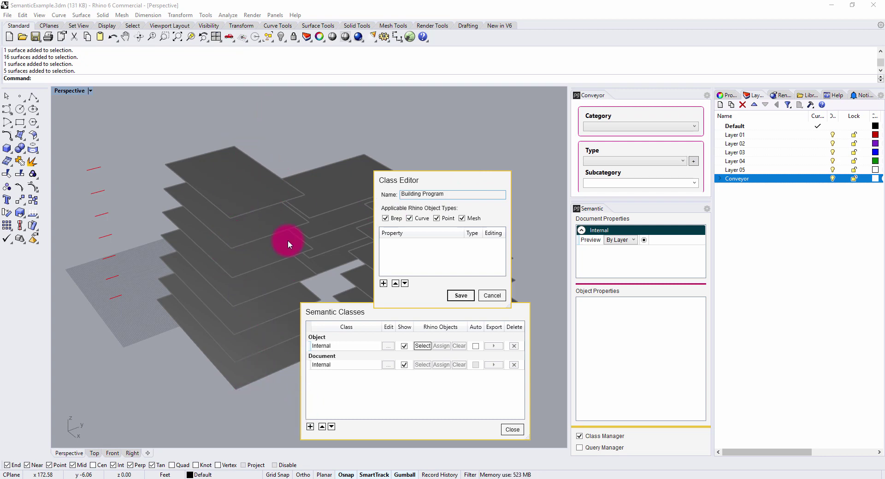
pyautogui.click(462, 218)
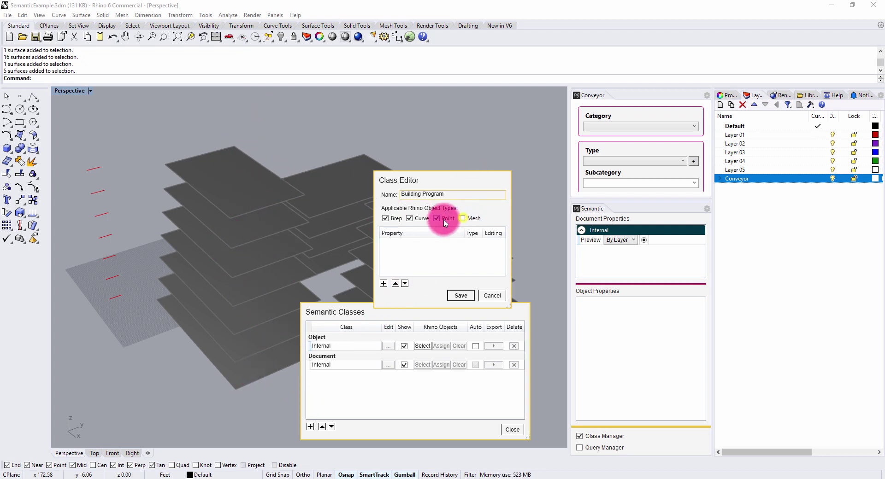
pyautogui.click(444, 222)
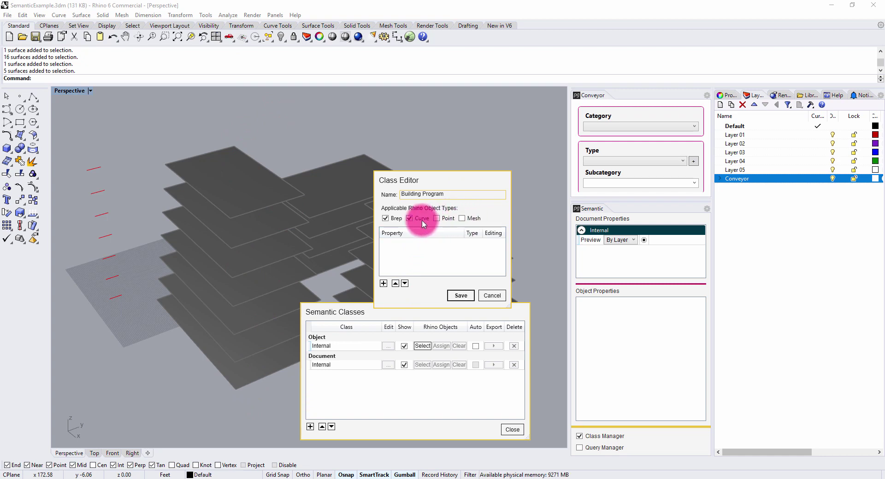
pyautogui.click(408, 219)
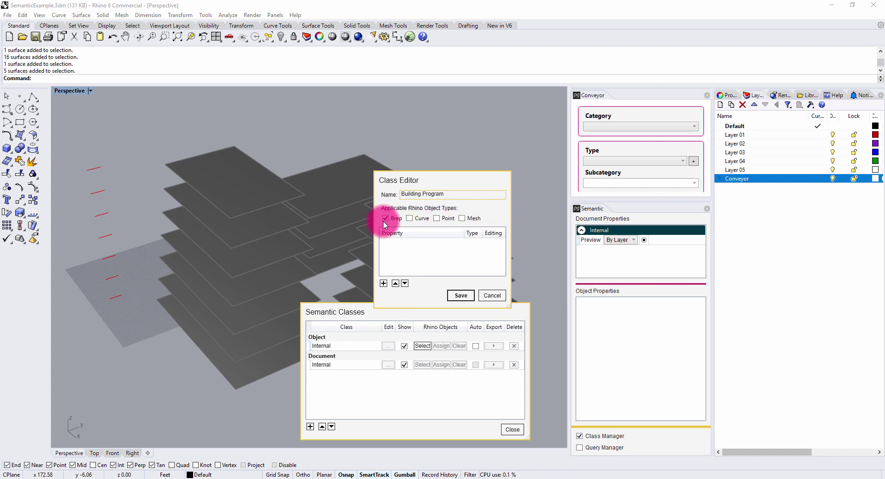
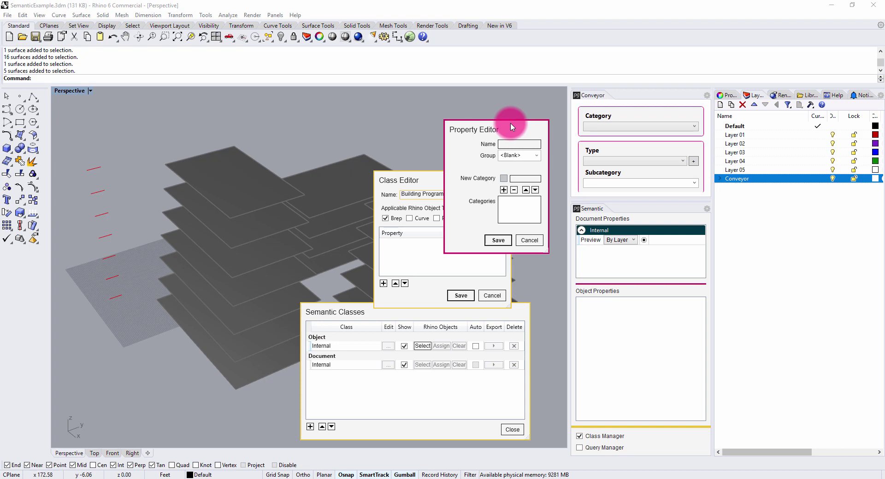
# Step: Name the new class property Building and add the categories Building A, Building B and Building C
pyautogui.click(504, 143)
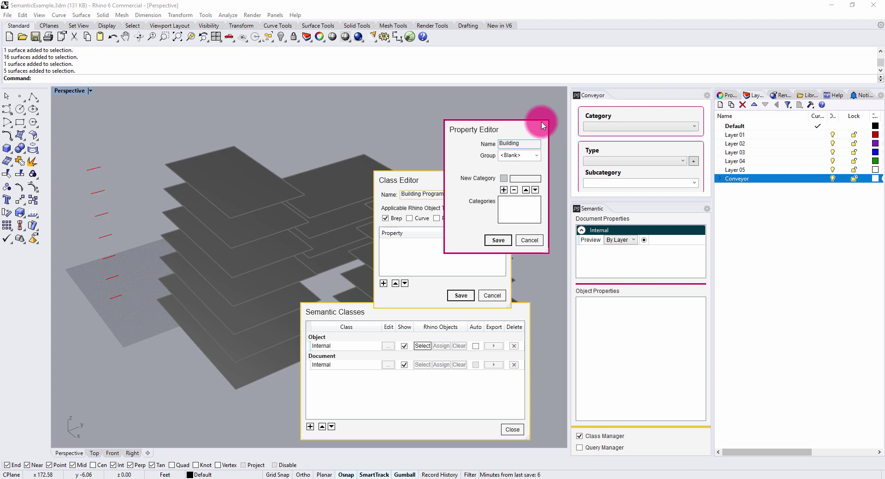
pyautogui.click(517, 178)
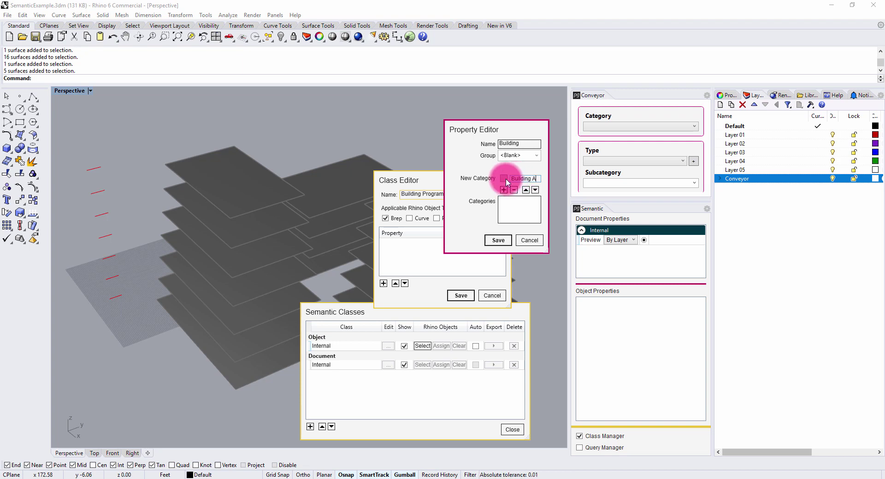
pyautogui.click(503, 190)
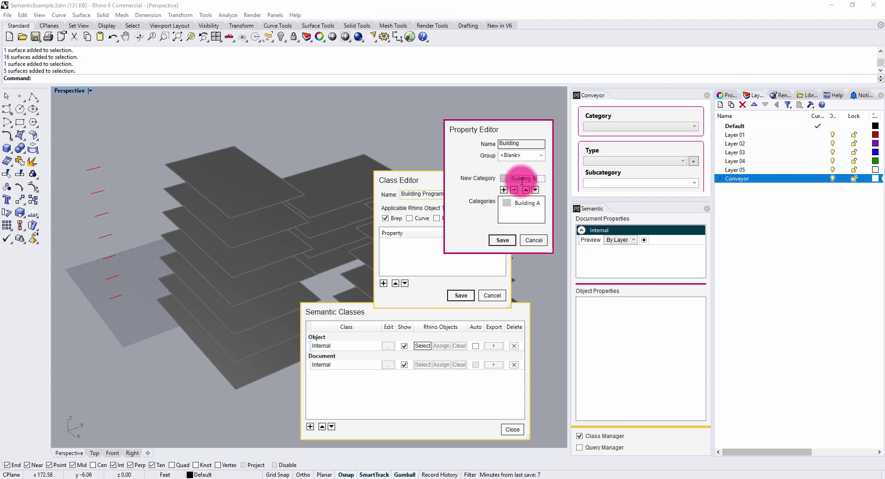
pyautogui.press('Return')
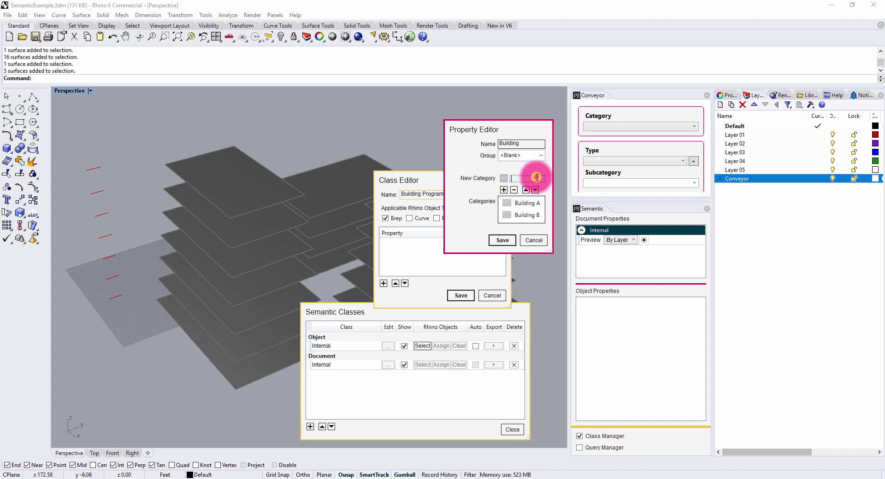
pyautogui.write('Building')
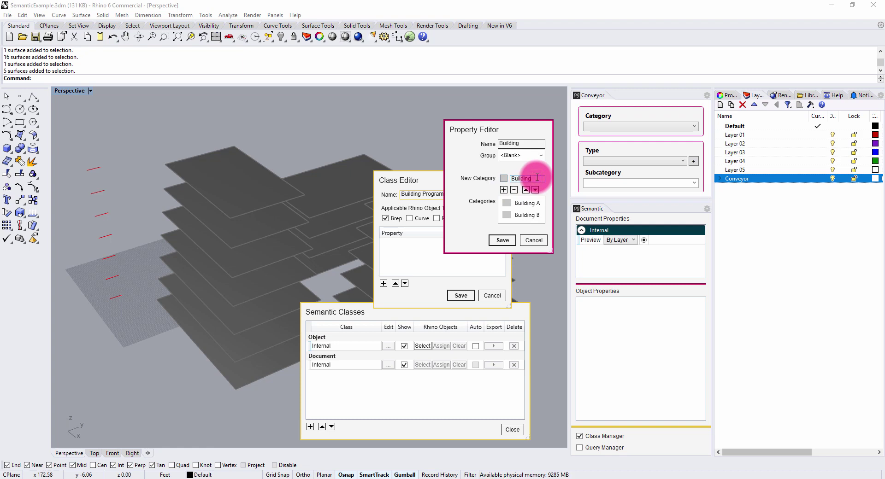
pyautogui.write(' C')
pyautogui.click(504, 190)
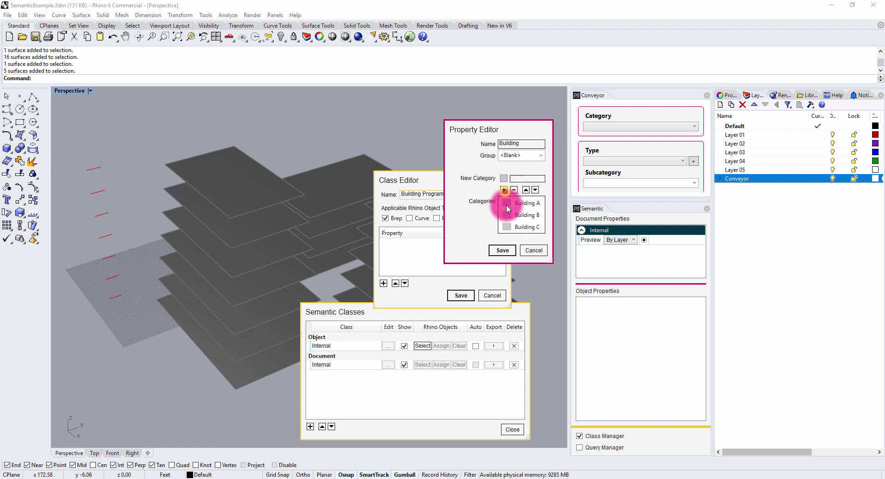
# Step: Set the color of the Building A category to light green, about RGB 104, 255, 94
pyautogui.click(508, 206)
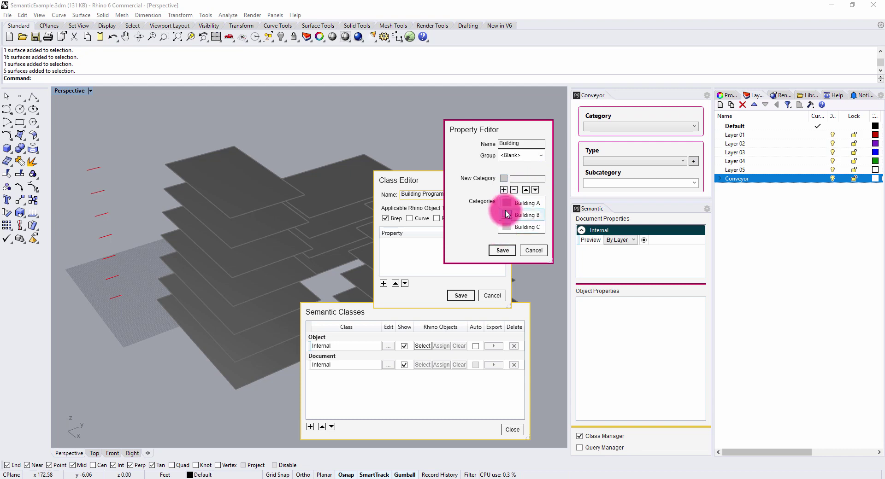
pyautogui.click(507, 203)
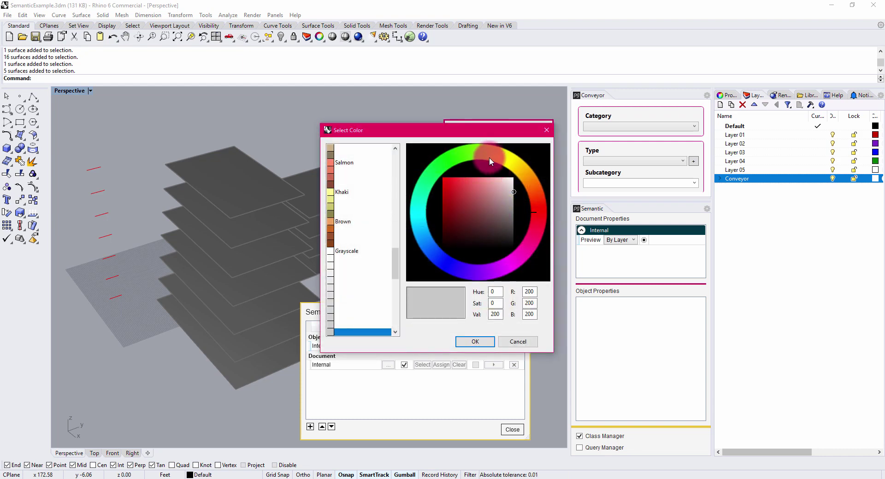
pyautogui.moveTo(489, 156)
pyautogui.mouseDown()
pyautogui.moveTo(464, 162)
pyautogui.moveTo(469, 176)
pyautogui.mouseUp()
pyautogui.click(482, 342)
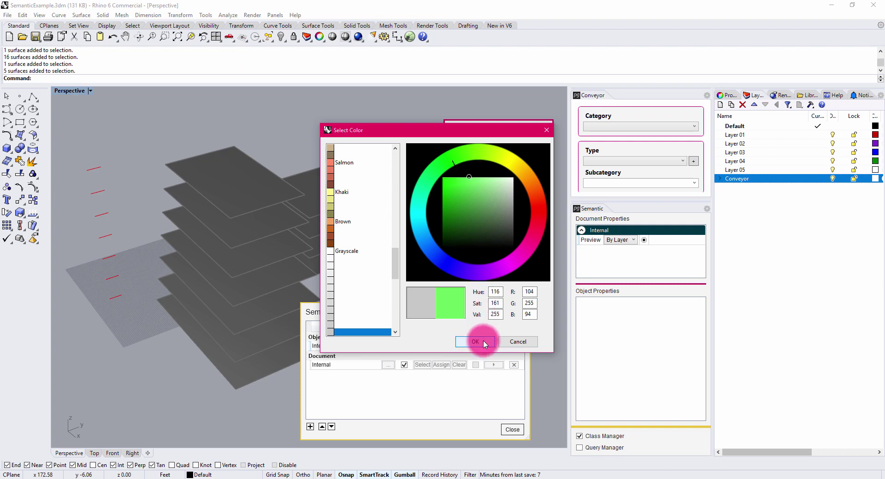
# Step: Set the color of the Building B category to a light orange
pyautogui.click(505, 216)
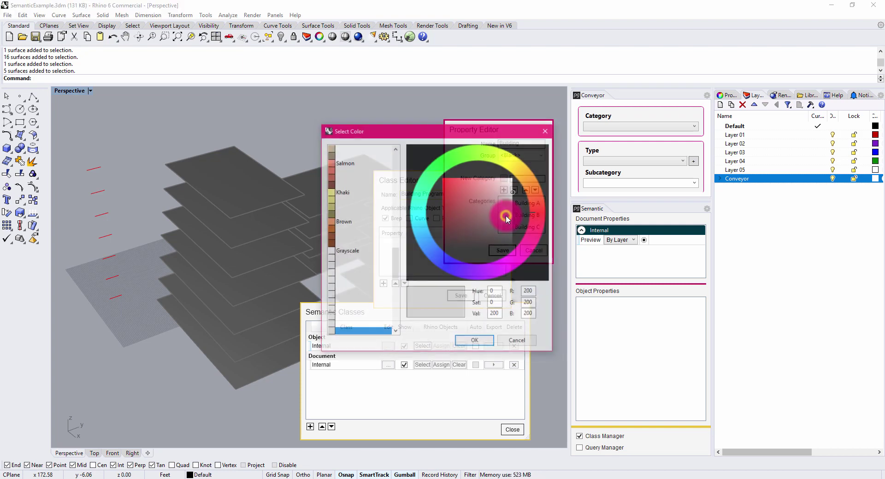
pyautogui.click(465, 193)
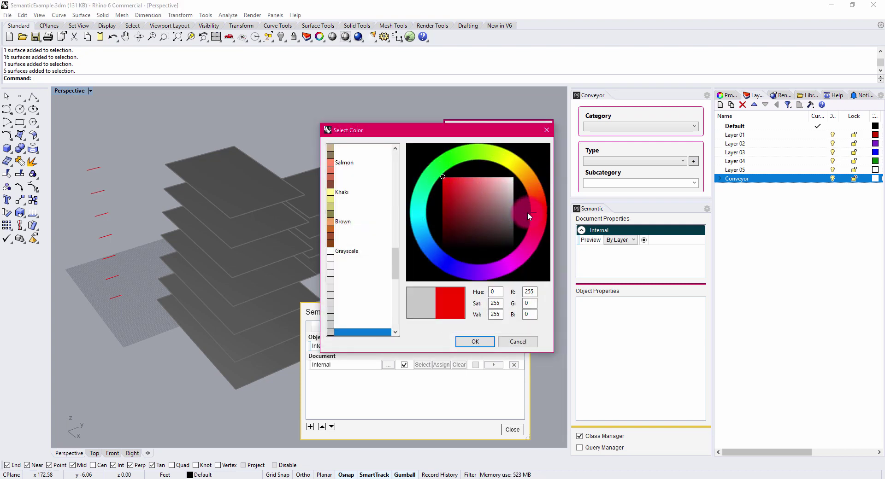
pyautogui.click(471, 182)
pyautogui.moveTo(529, 191)
pyautogui.mouseDown()
pyautogui.moveTo(532, 184)
pyautogui.moveTo(530, 191)
pyautogui.mouseUp()
pyautogui.click(475, 342)
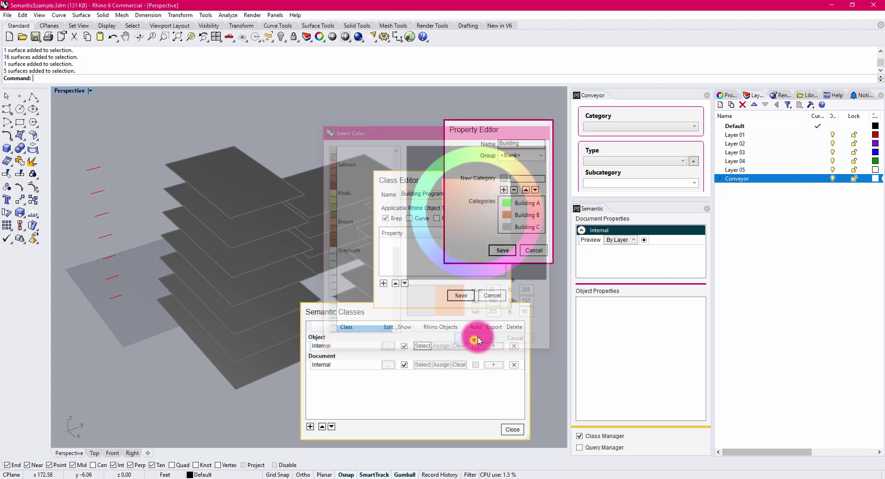
# Step: Set the color of the Building C category to light cyan and save the Building property
pyautogui.click(510, 229)
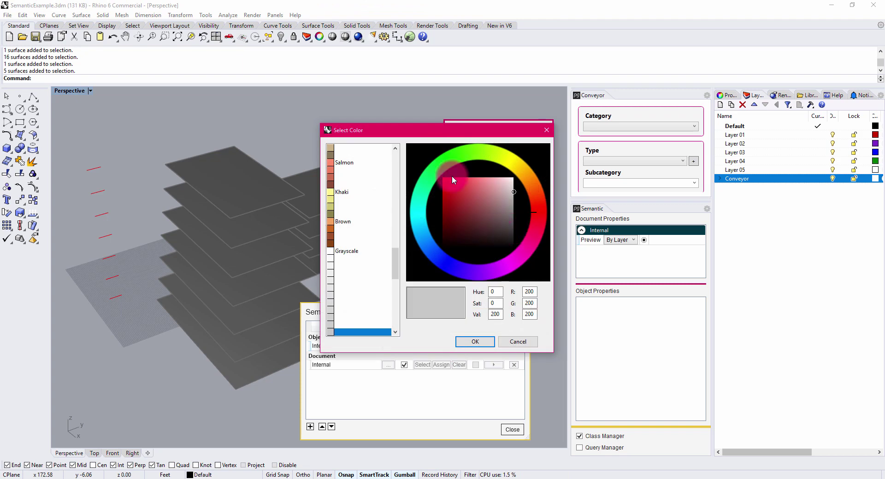
pyautogui.click(420, 220)
pyautogui.click(473, 183)
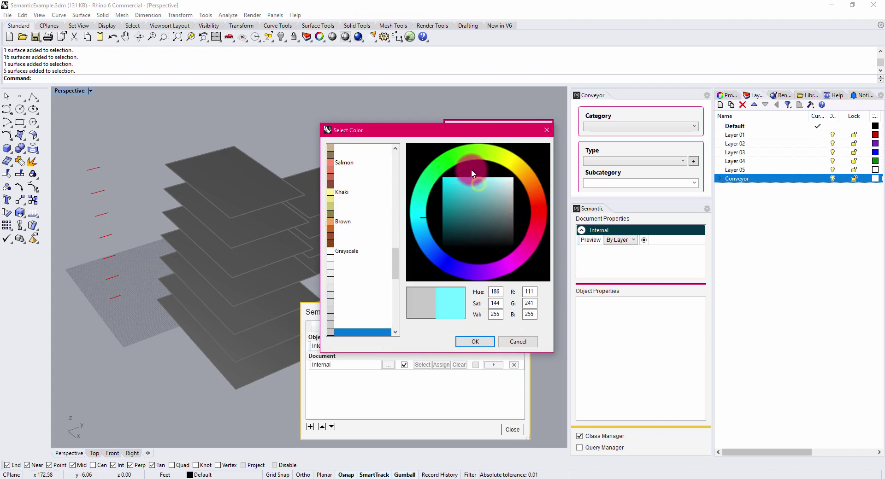
pyautogui.click(475, 341)
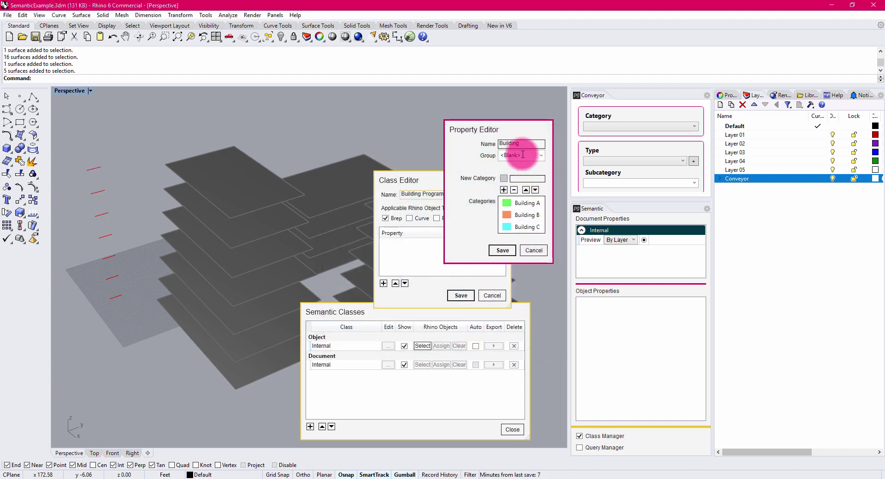
pyautogui.doubleClick(515, 143)
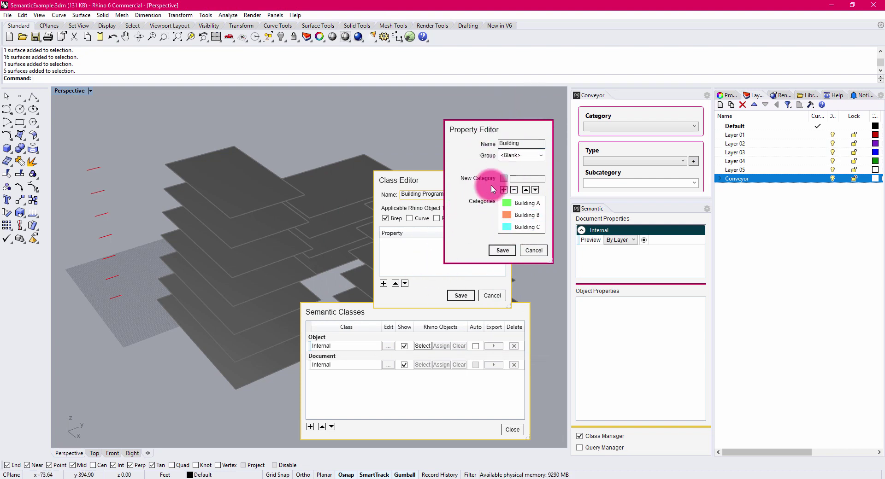
pyautogui.click(504, 251)
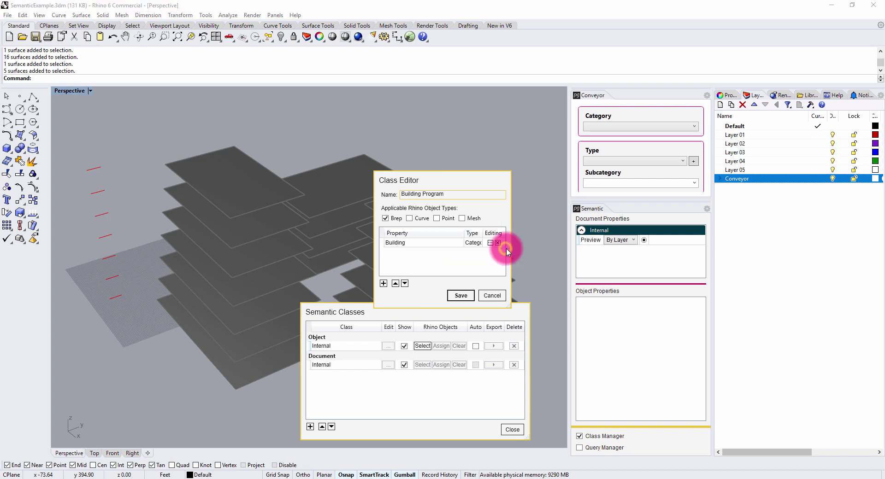
# Step: Add a second Category-type property to the Building Program class and name it Department
pyautogui.click(383, 283)
pyautogui.click(407, 300)
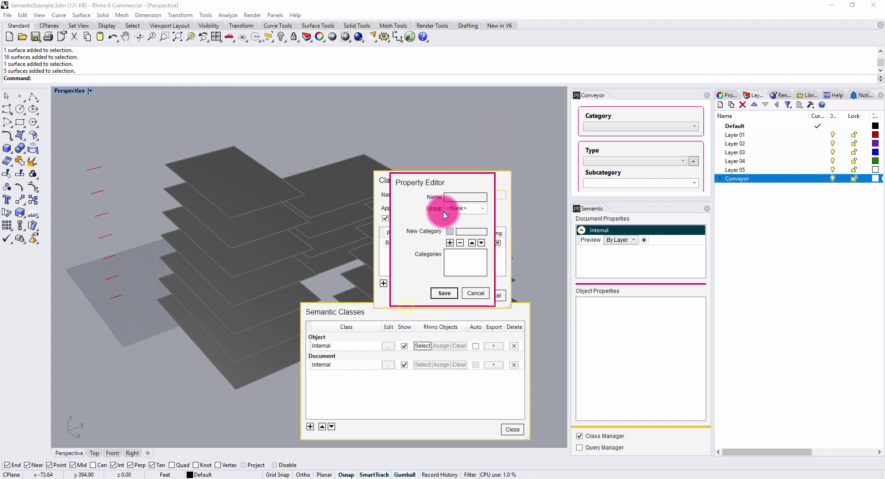
pyautogui.click(461, 197)
pyautogui.write('Department')
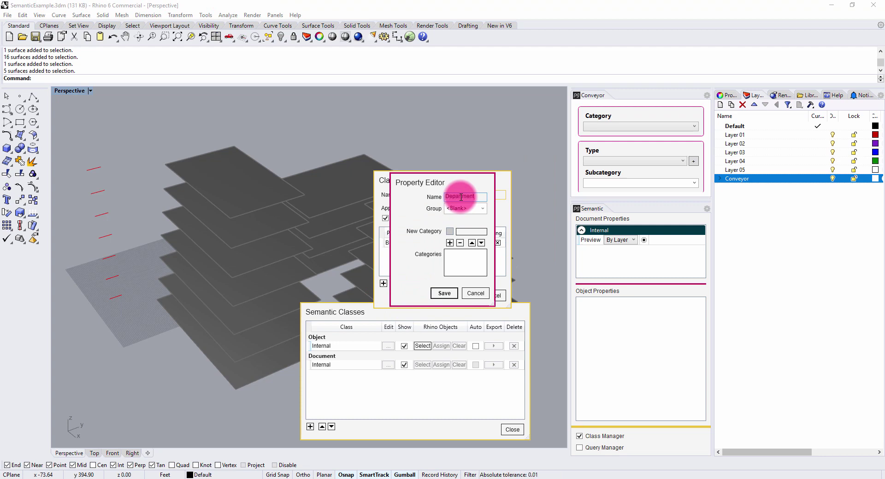
# Step: Add the categories Retail, Office, Residential and Hotel to the Department property
pyautogui.click(459, 232)
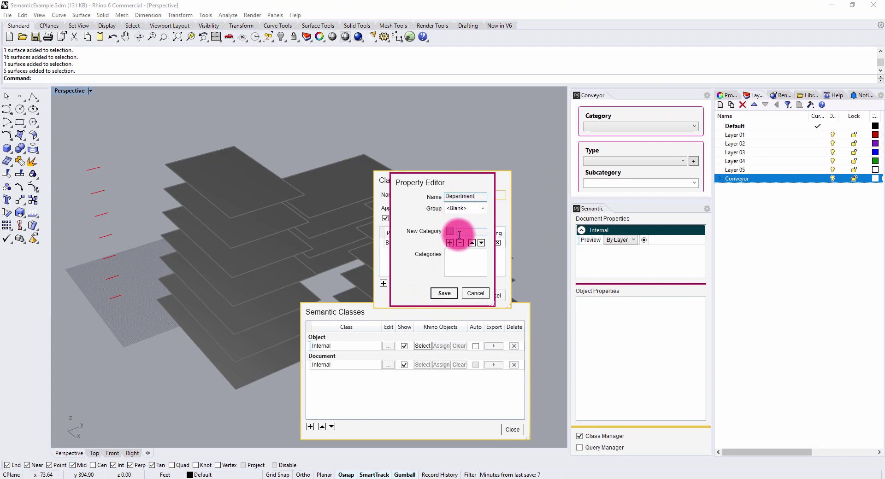
pyautogui.click(461, 233)
pyautogui.write('Ro')
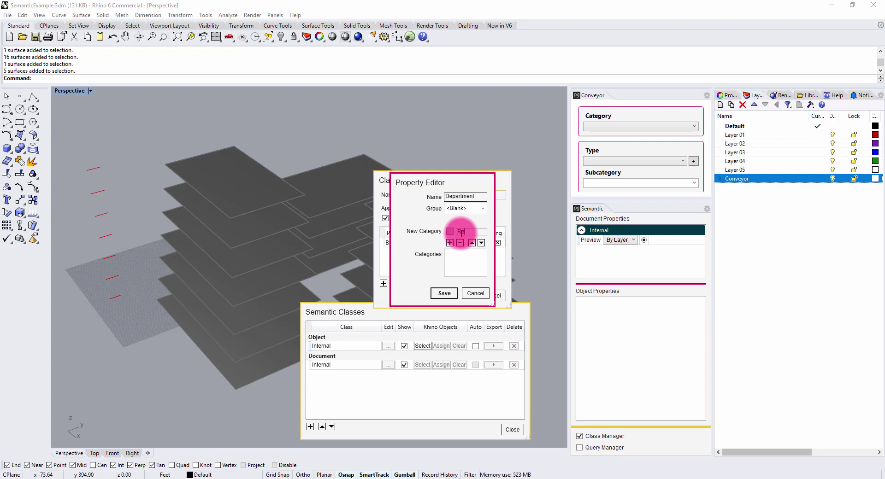
pyautogui.write('tail')
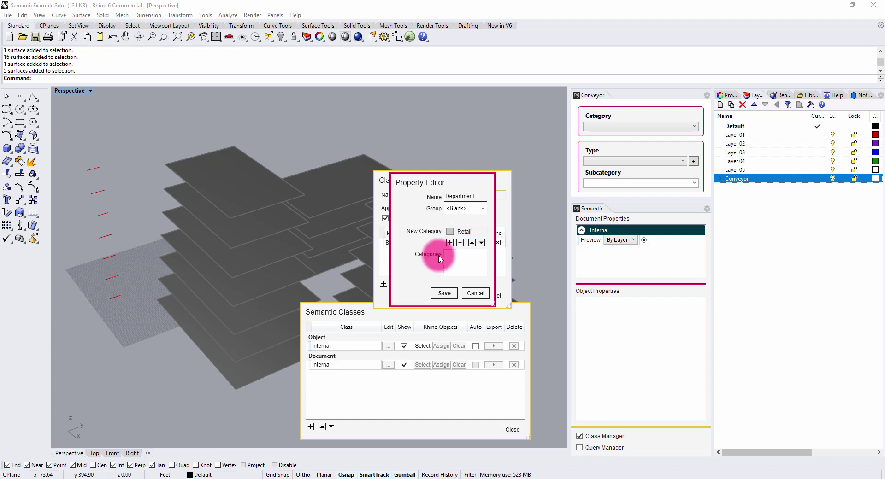
pyautogui.click(449, 243)
pyautogui.click(465, 231)
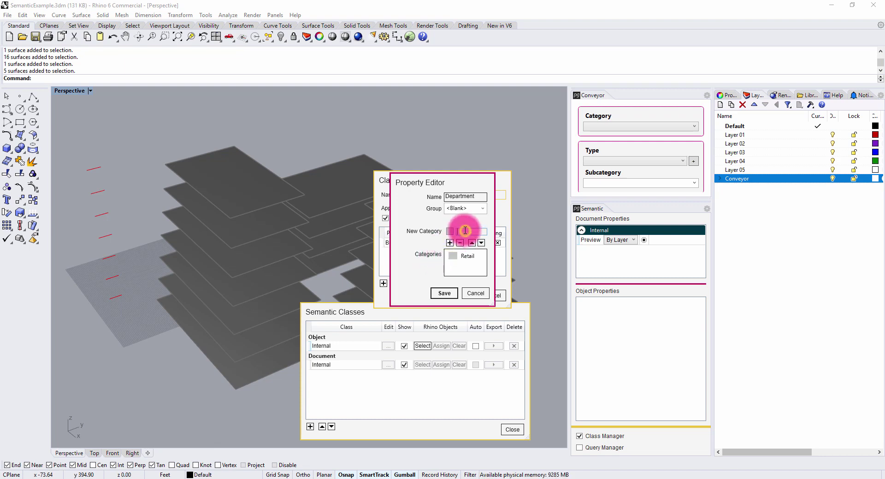
pyautogui.write('Office')
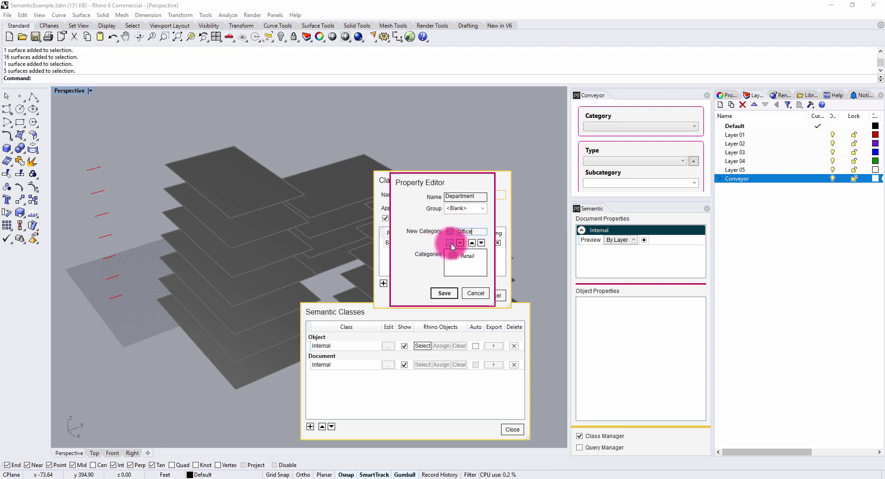
pyautogui.click(449, 242)
pyautogui.click(471, 229)
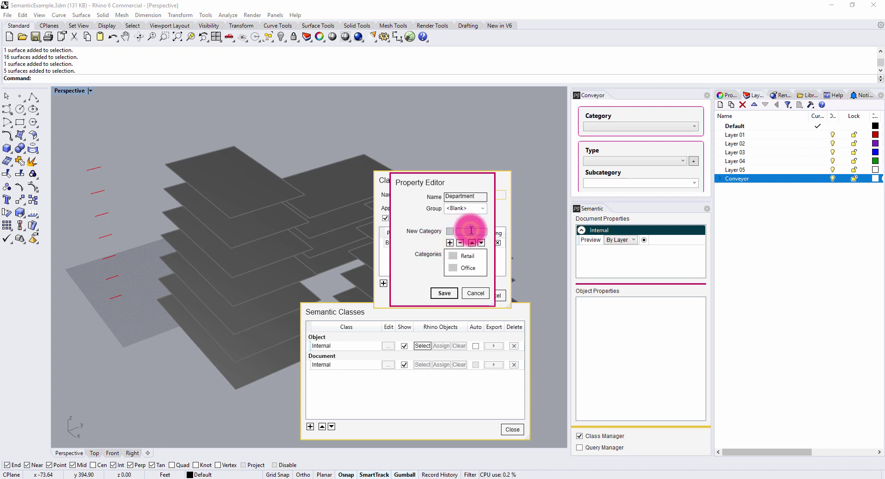
pyautogui.write('res')
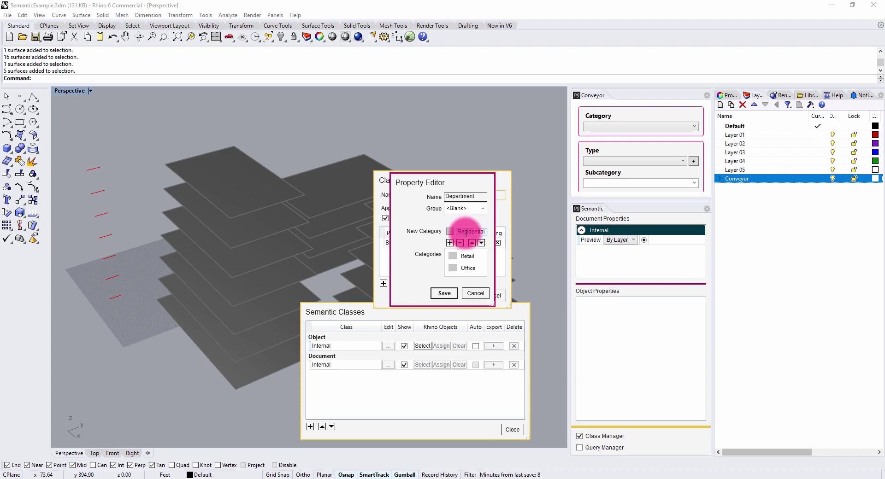
pyautogui.click(450, 243)
pyautogui.click(468, 231)
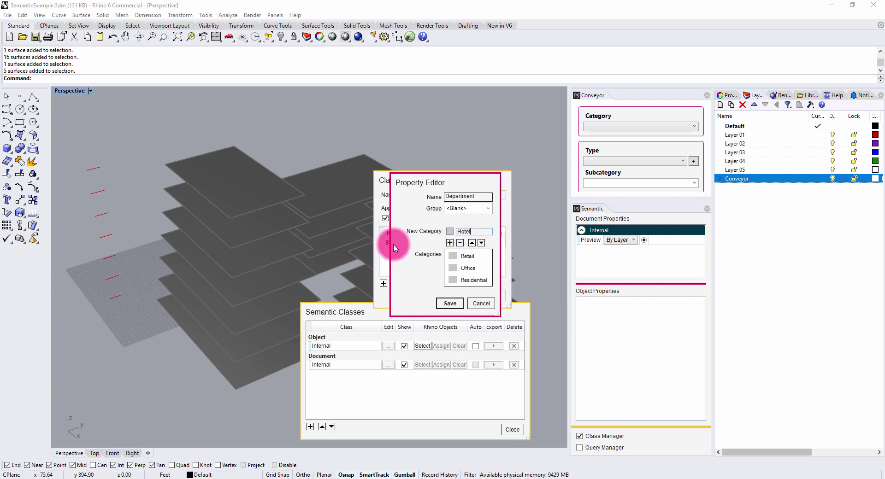
pyautogui.click(448, 242)
# Step: Set the color of the Retail category to a light mint green
pyautogui.click(453, 256)
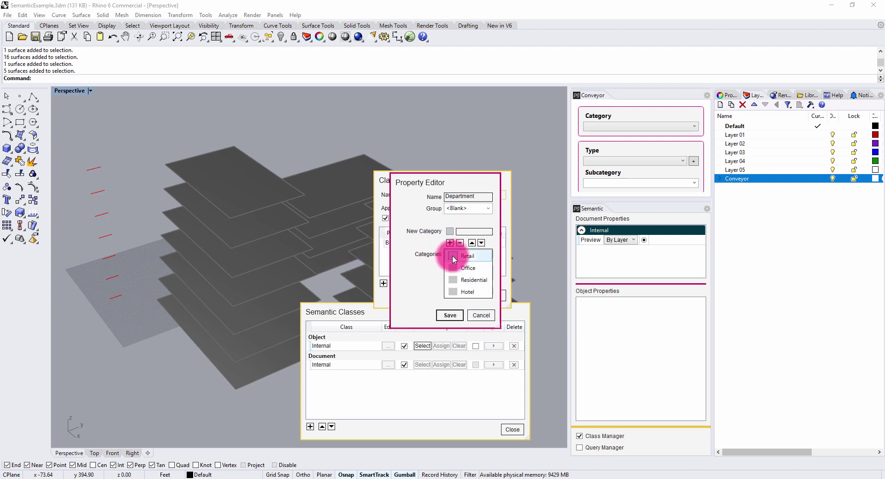
pyautogui.click(437, 176)
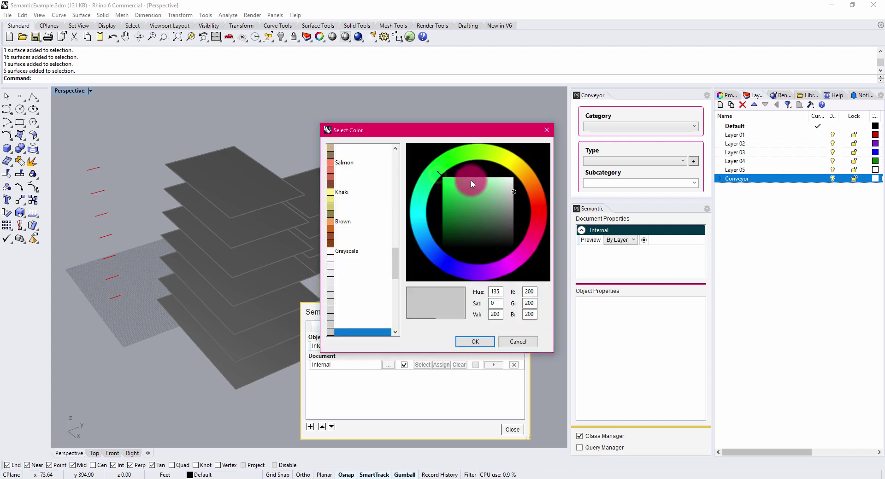
pyautogui.moveTo(471, 180)
pyautogui.mouseDown()
pyautogui.moveTo(468, 170)
pyautogui.moveTo(422, 193)
pyautogui.moveTo(428, 186)
pyautogui.mouseUp()
pyautogui.click(475, 341)
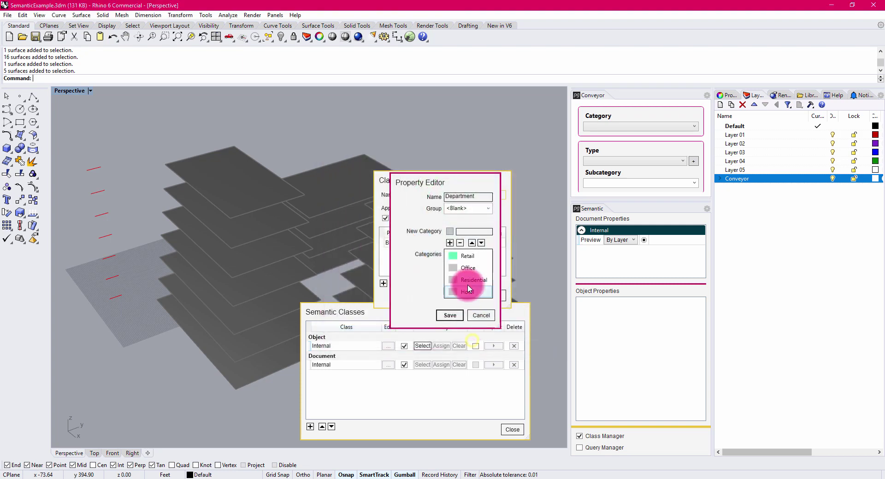
# Step: Set the color of the Office category to light yellow, about RGB 255, 241, 86
pyautogui.click(460, 263)
pyautogui.click(517, 167)
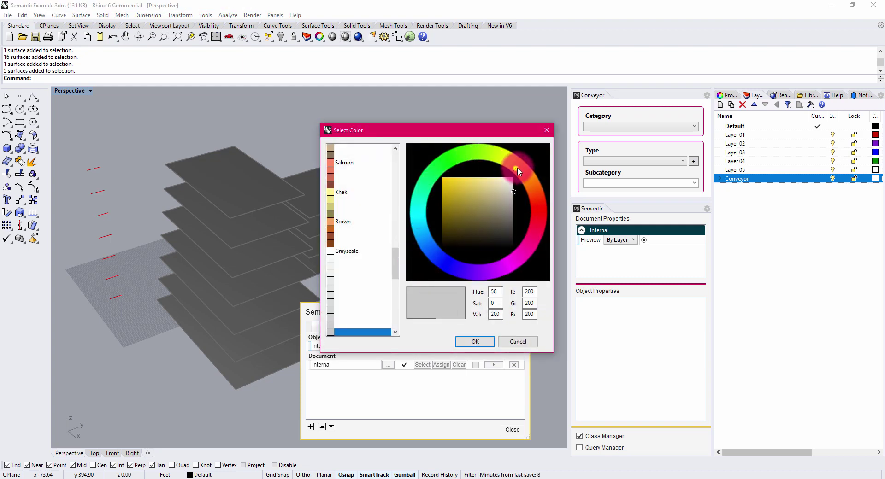
pyautogui.moveTo(482, 204)
pyautogui.mouseDown()
pyautogui.moveTo(466, 172)
pyautogui.moveTo(512, 162)
pyautogui.mouseUp()
pyautogui.click(513, 163)
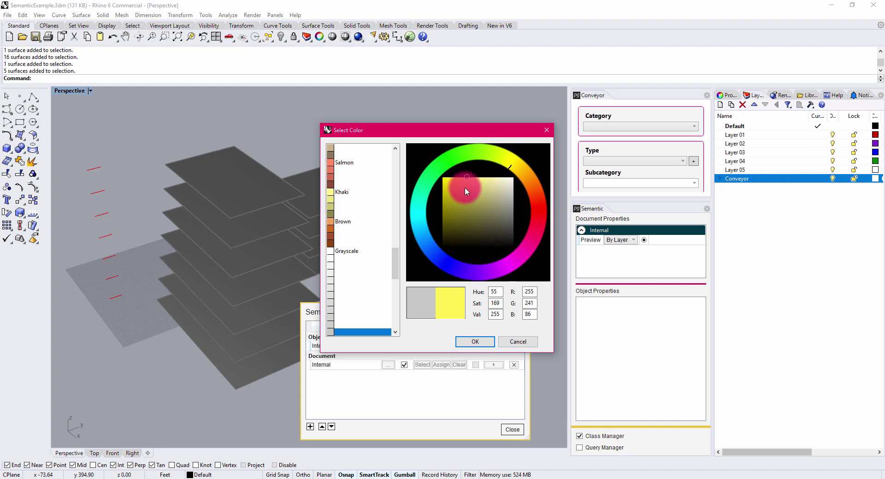
pyautogui.click(475, 342)
# Step: Set the color of the Residential category to light blue, about RGB 98, 160, 255
pyautogui.doubleClick(458, 285)
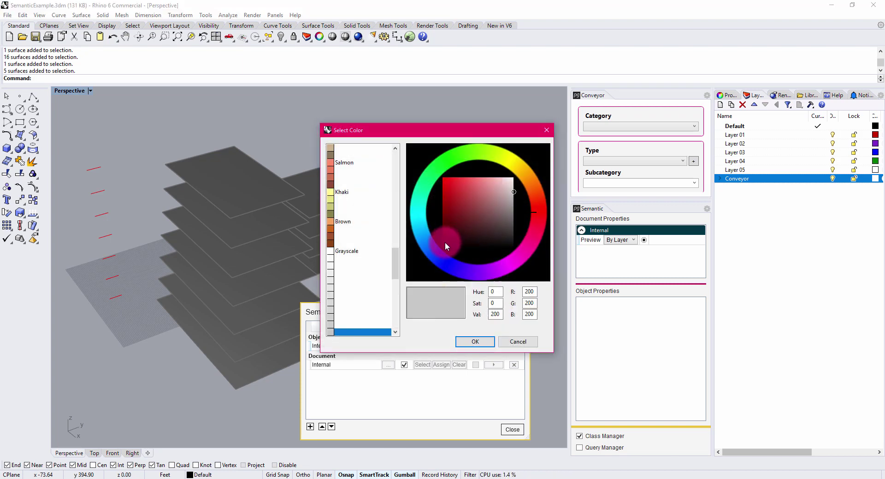
pyautogui.click(428, 240)
pyautogui.click(468, 175)
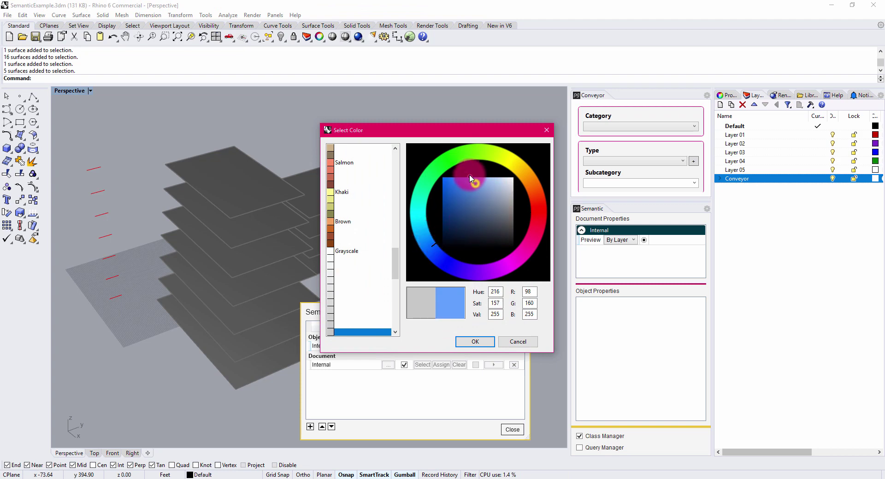
pyautogui.click(475, 342)
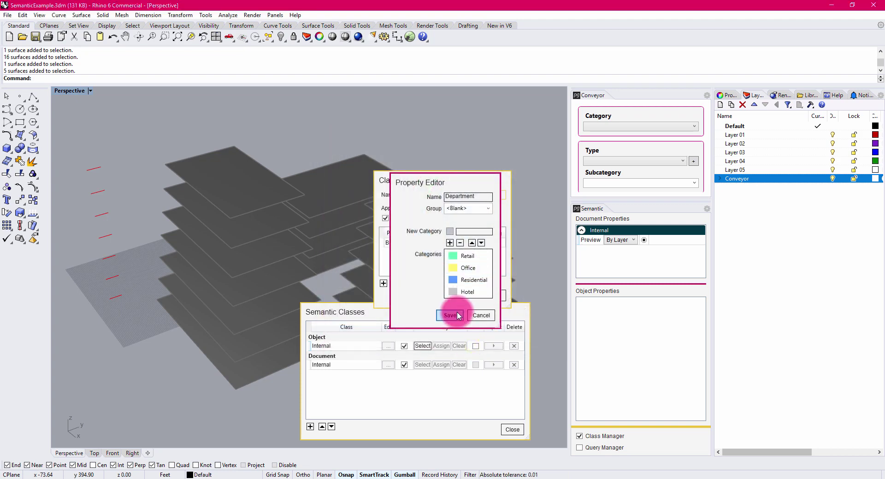
# Step: Set the color of the Hotel category to pink, about RGB 255, 108, 214, and save the Department property
pyautogui.click(457, 295)
pyautogui.doubleClick(456, 294)
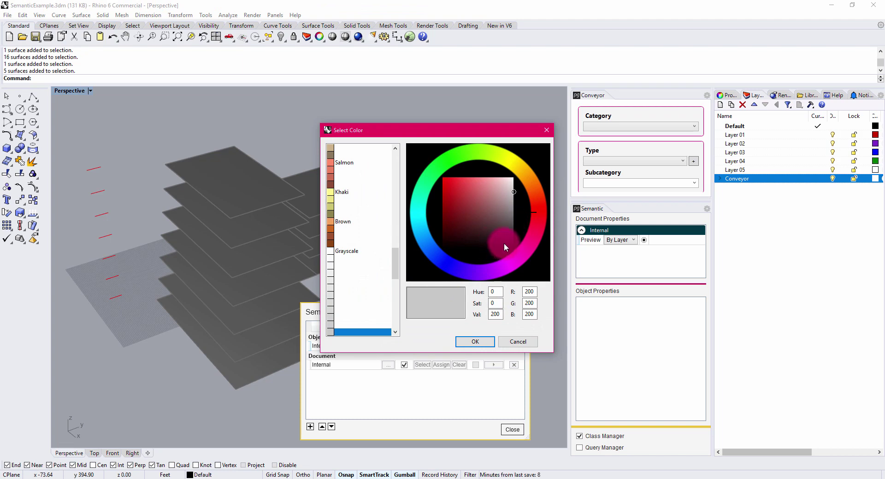
pyautogui.click(521, 256)
pyautogui.click(521, 256)
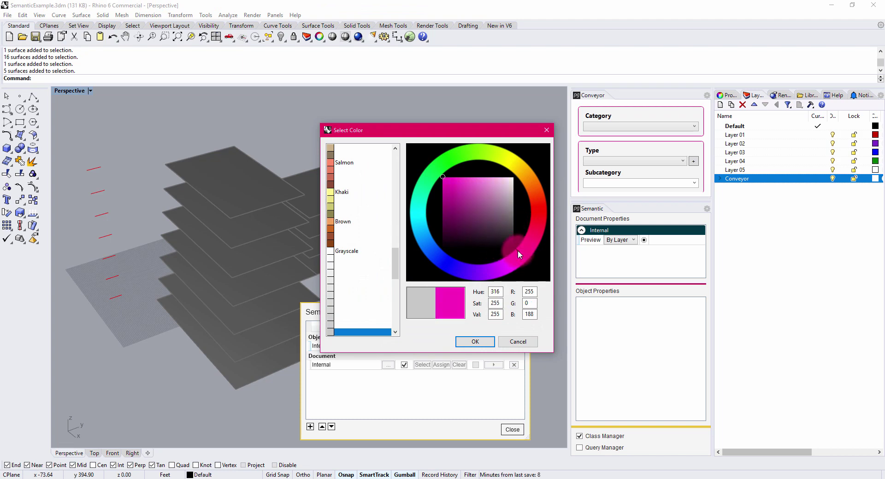
pyautogui.moveTo(489, 199)
pyautogui.mouseDown()
pyautogui.moveTo(471, 167)
pyautogui.moveTo(472, 174)
pyautogui.mouseUp()
pyautogui.click(473, 316)
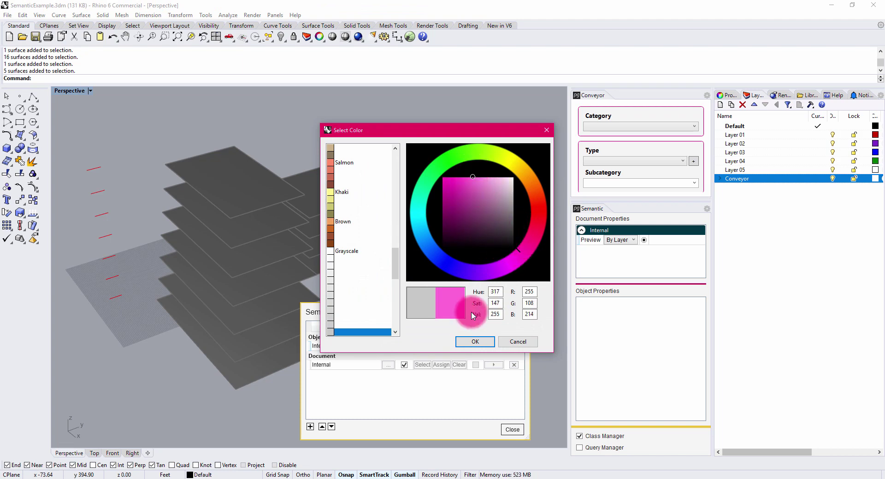
pyautogui.click(475, 342)
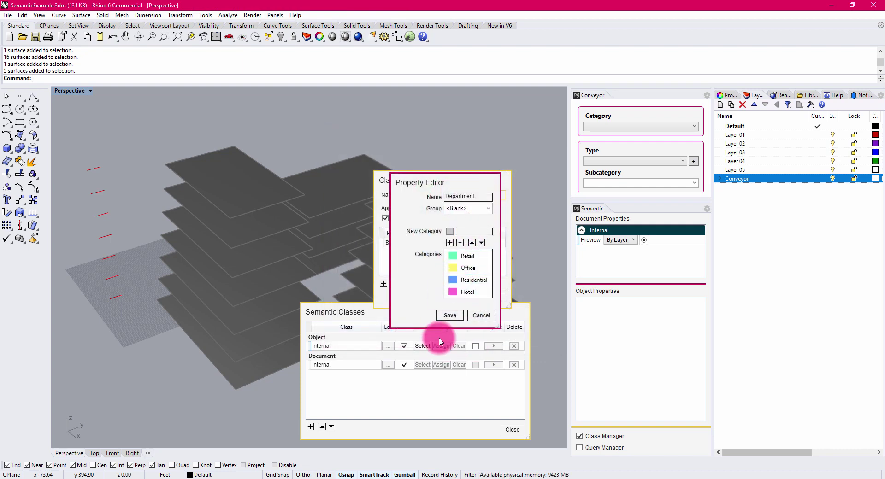
pyautogui.click(450, 316)
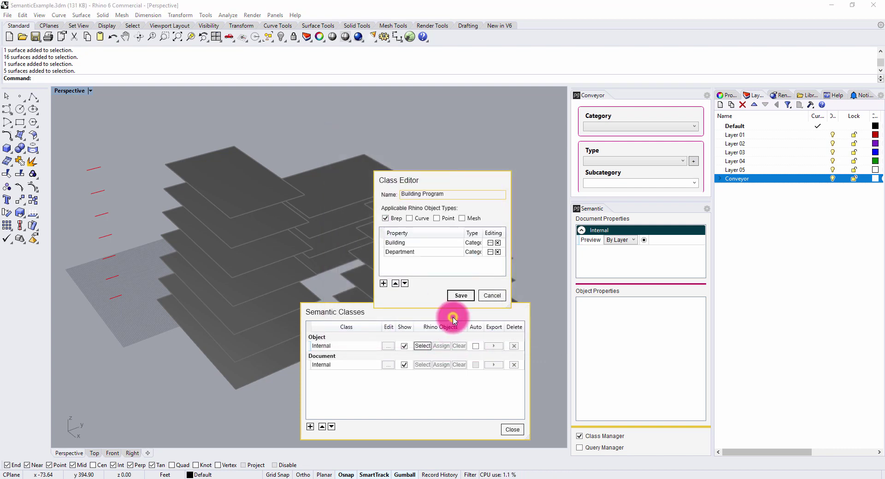
# Step: Add a number property named CostSF with default value 200 and number format $0.00, and save the Building Program class
pyautogui.click(383, 283)
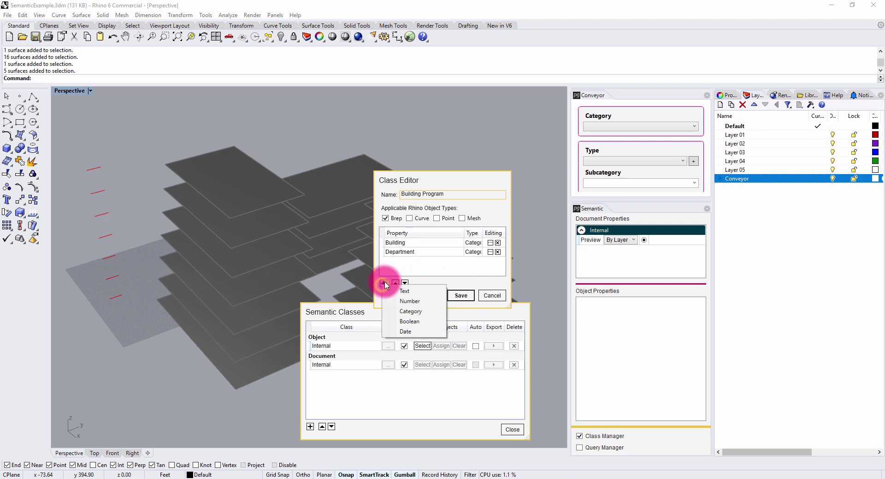
pyautogui.click(408, 301)
pyautogui.click(452, 187)
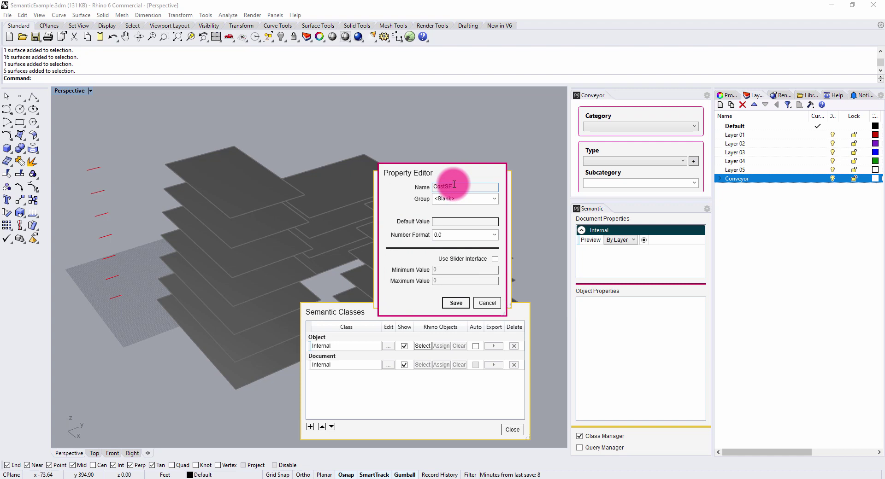
pyautogui.click(443, 222)
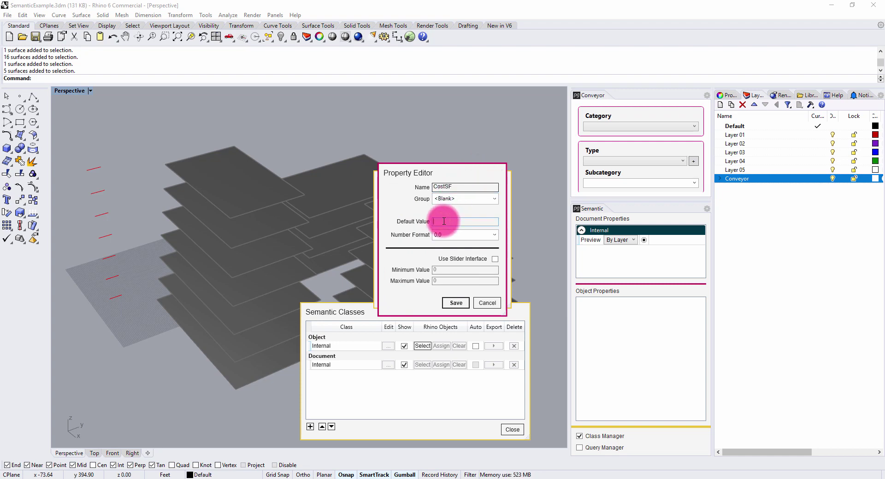
pyautogui.write('200')
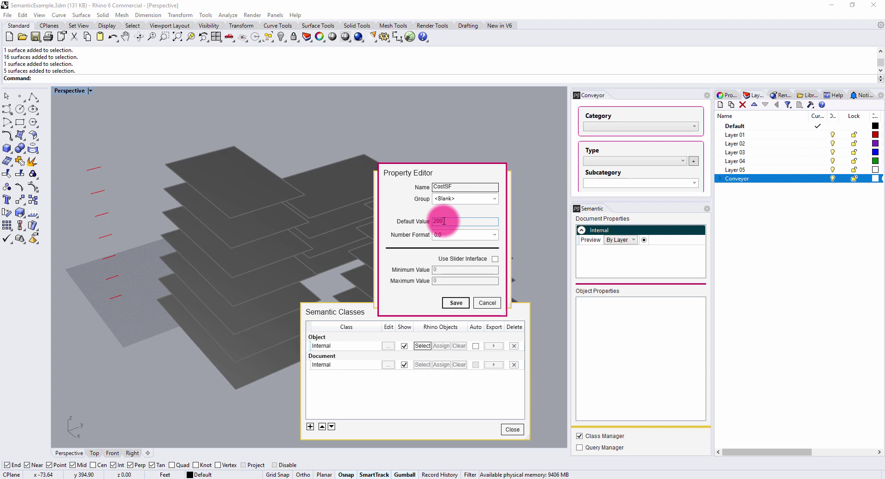
pyautogui.click(494, 234)
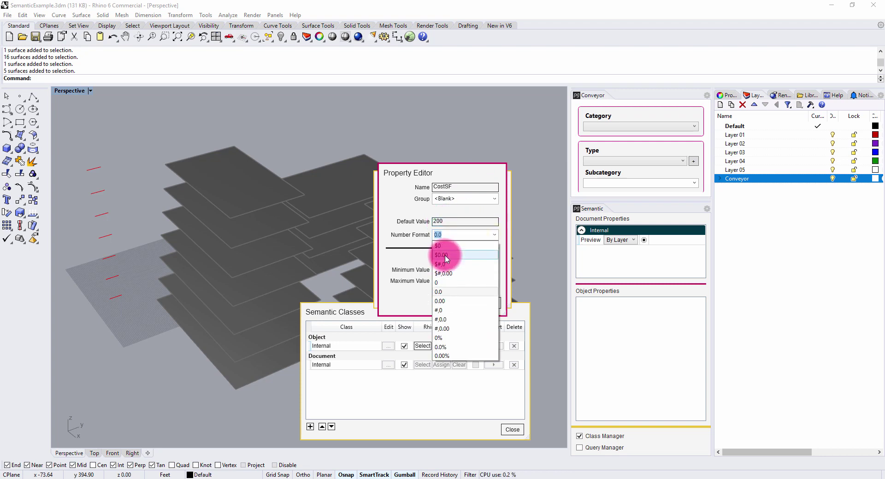
pyautogui.click(474, 254)
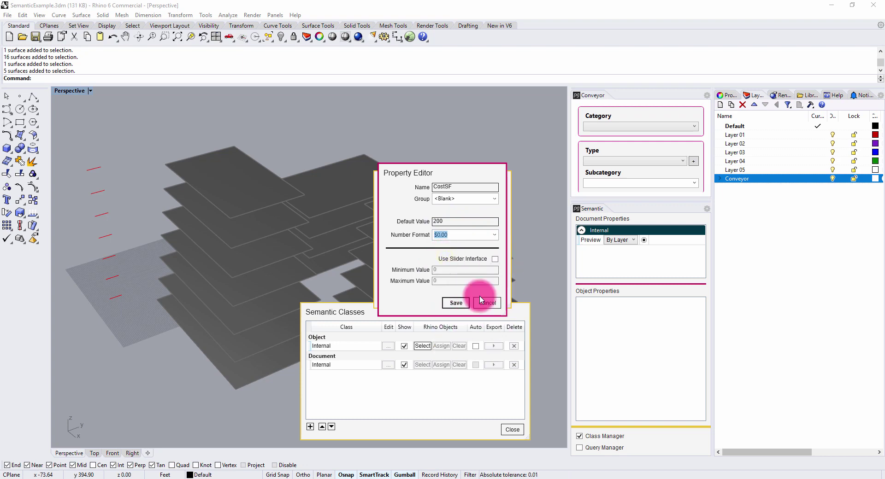
pyautogui.click(455, 304)
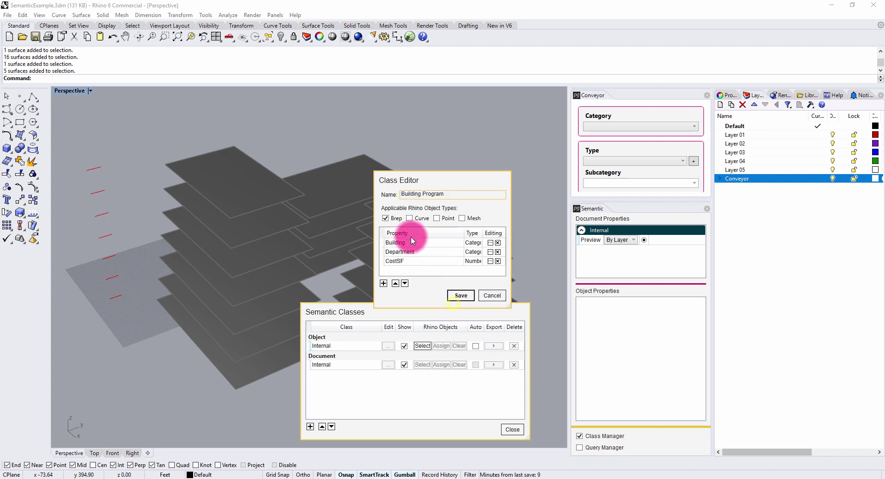
pyautogui.click(462, 296)
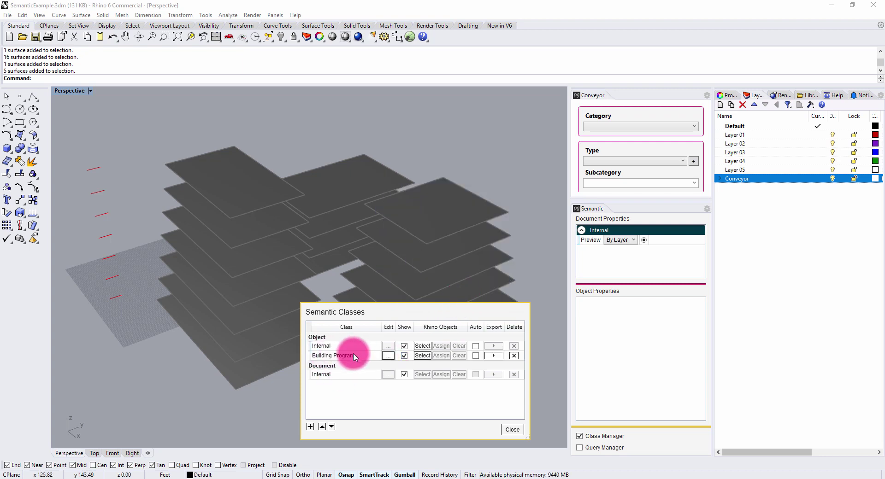
# Step: Assign the Building Program class to all 16 floor surfaces and move the Semantic Classes window clear of the model
pyautogui.scroll(-5, 440, 249)
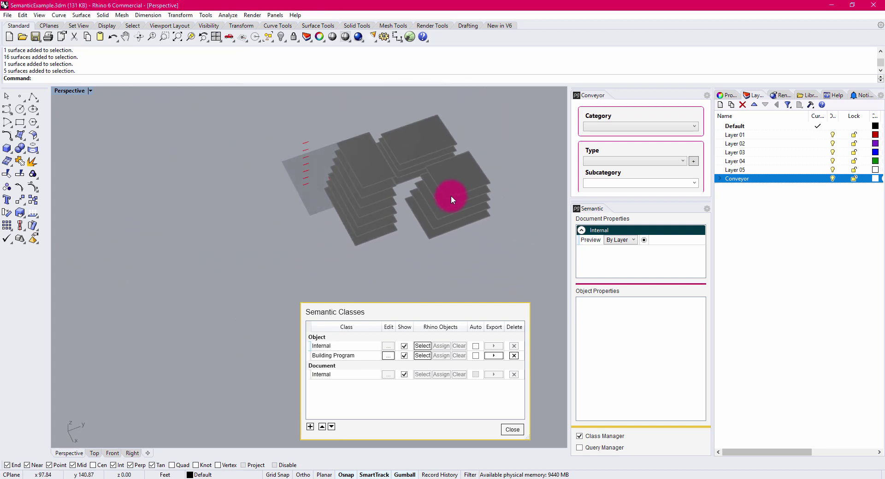
pyautogui.moveTo(467, 260); pyautogui.dragTo(346, 150)
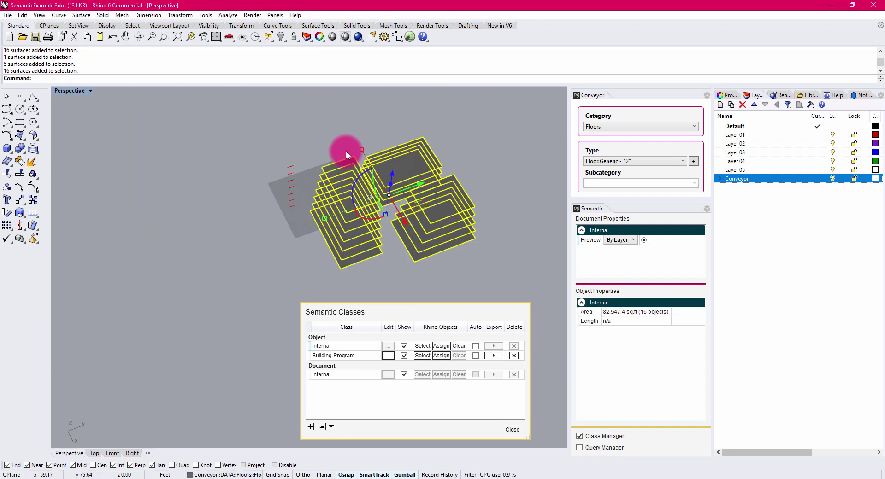
pyautogui.click(441, 356)
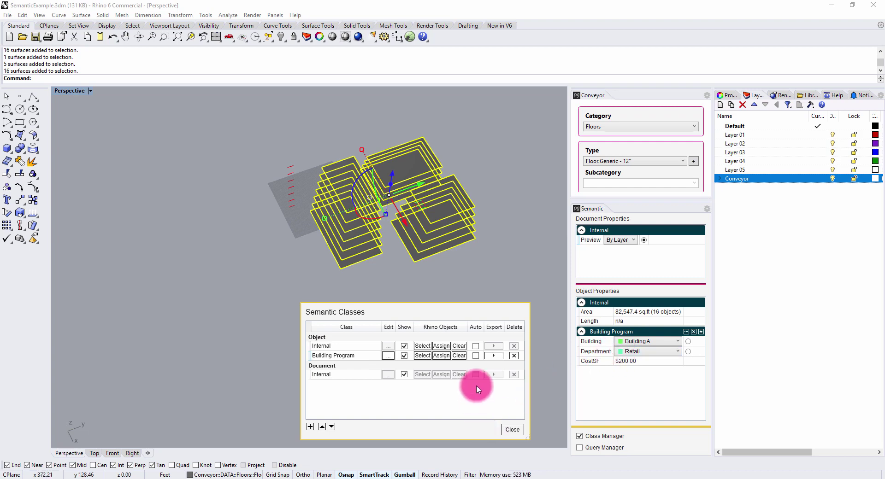
pyautogui.moveTo(475, 310); pyautogui.dragTo(219, 299)
pyautogui.click(422, 278)
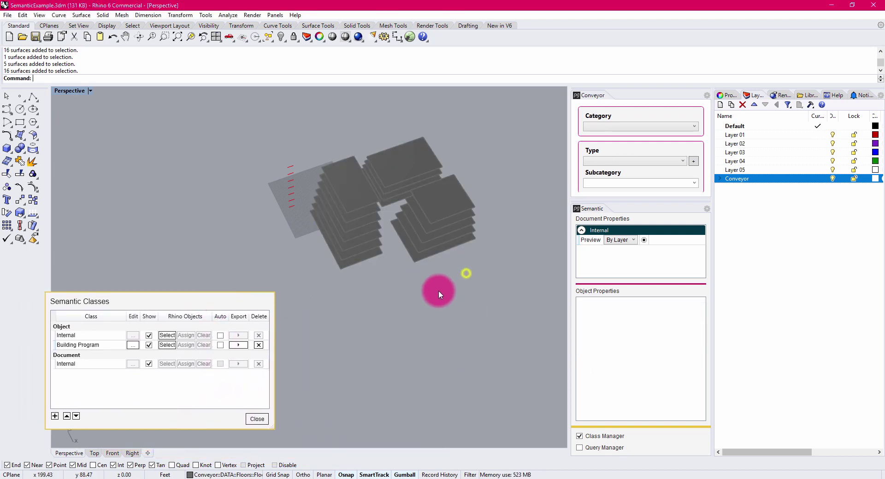
# Step: Set the Building property of the five-floor stack to Building B
pyautogui.scroll(5, 409, 210)
pyautogui.moveTo(409, 210); pyautogui.dragTo(488, 391, button='right')
pyautogui.click(358, 178)
pyautogui.click(489, 371)
pyautogui.moveTo(489, 391); pyautogui.dragTo(435, 290)
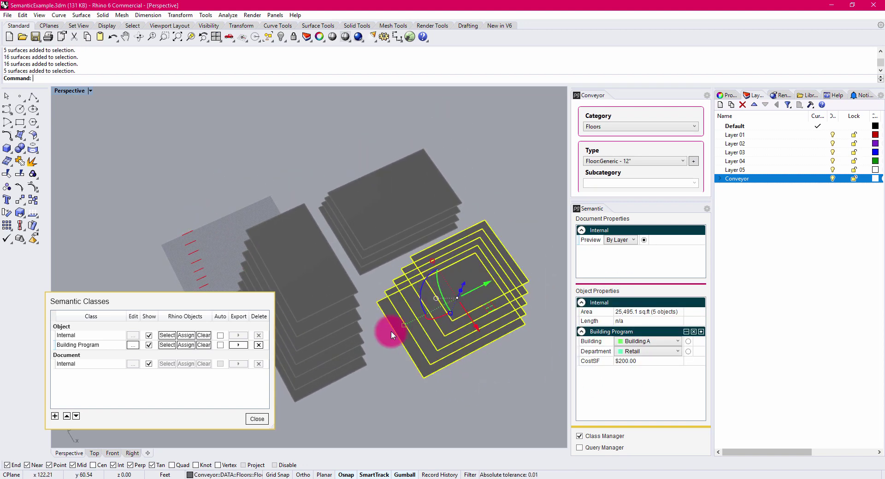
pyautogui.click(657, 341)
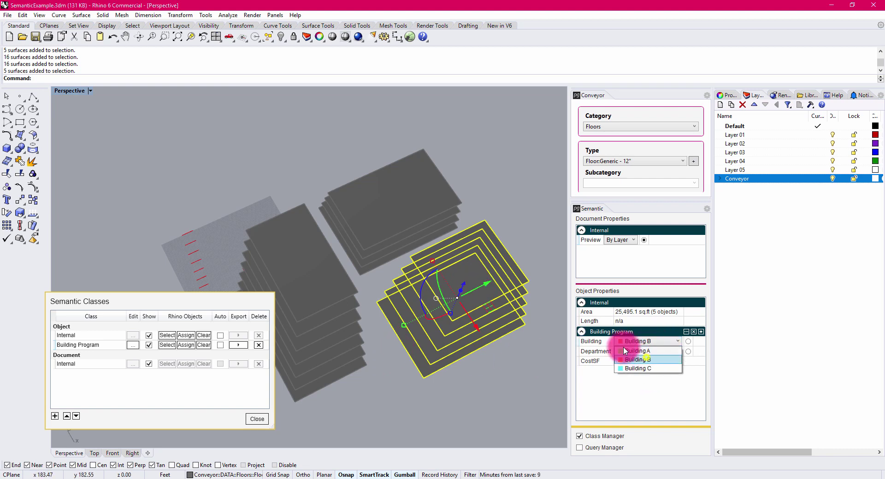
pyautogui.click(507, 206)
# Step: Set the Building property of the four-floor stack to Building C
pyautogui.moveTo(507, 206); pyautogui.dragTo(389, 168)
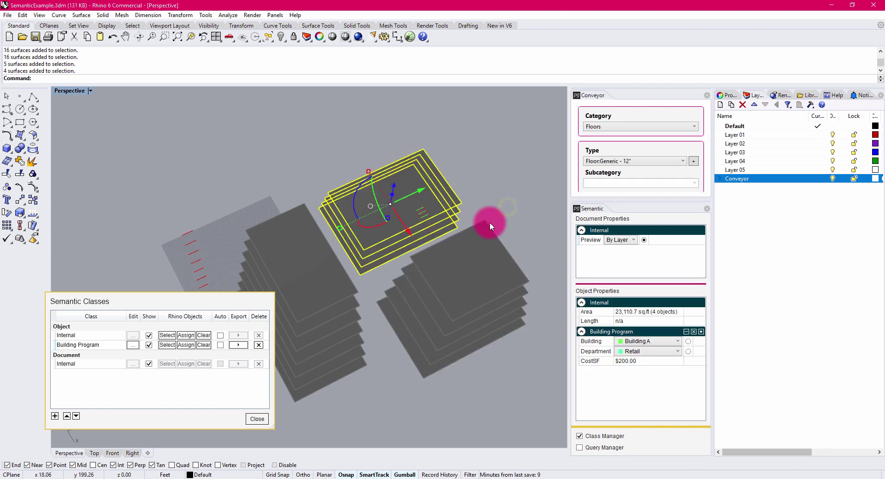
pyautogui.click(658, 341)
pyautogui.click(648, 367)
pyautogui.click(524, 207)
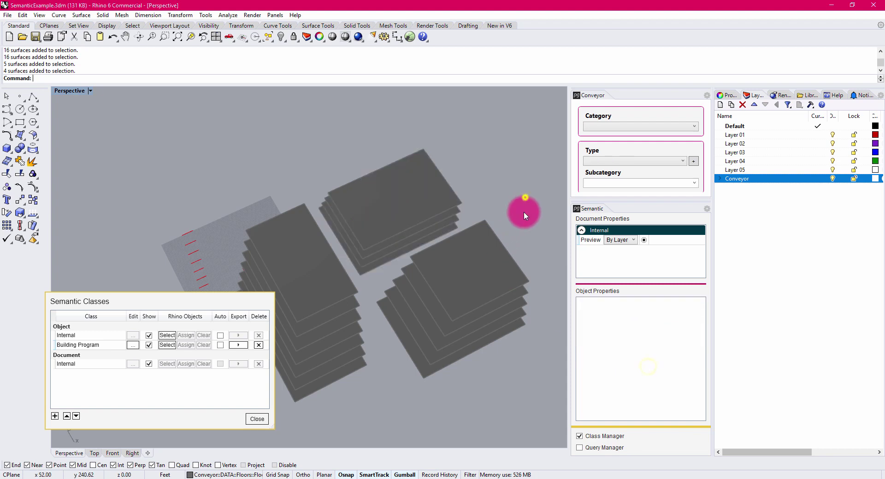
# Step: Check the Building values of individual floors and whole stacks in all three buildings
pyautogui.click(502, 249)
pyautogui.click(449, 334)
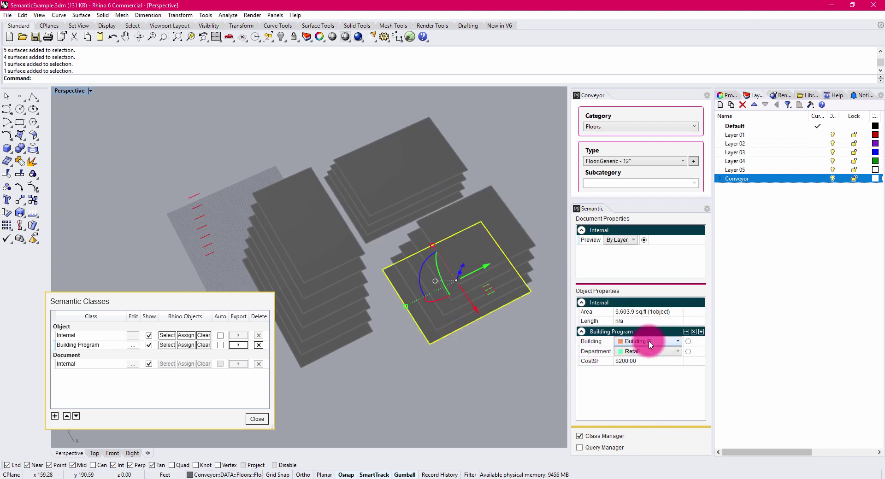
pyautogui.click(310, 237)
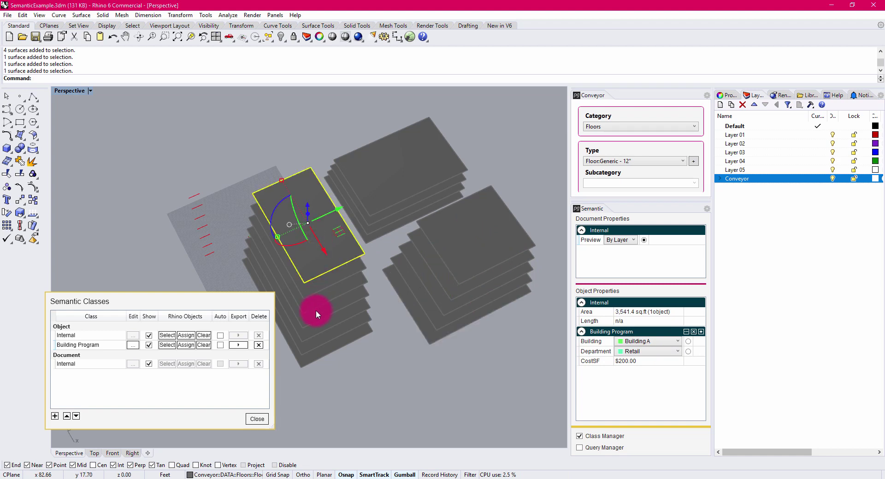
pyautogui.click(492, 253)
pyautogui.click(406, 174)
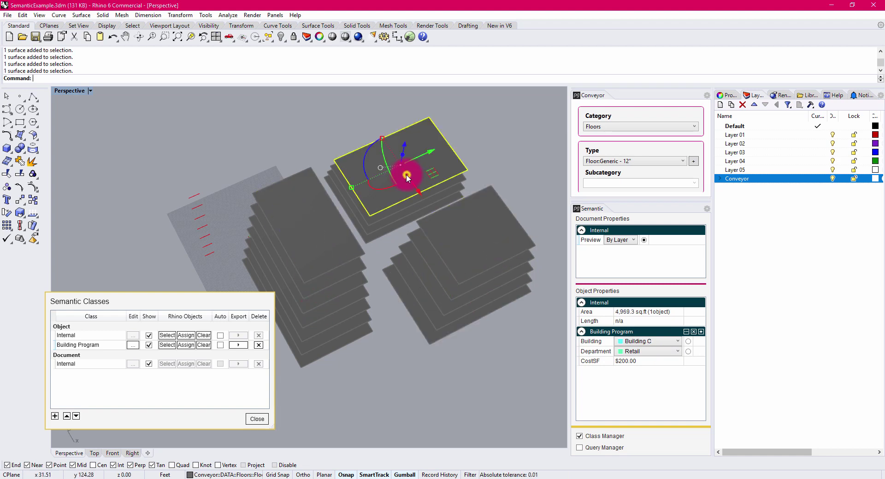
pyautogui.click(444, 337)
pyautogui.moveTo(460, 361); pyautogui.dragTo(417, 242)
pyautogui.moveTo(362, 415); pyautogui.dragTo(375, 316)
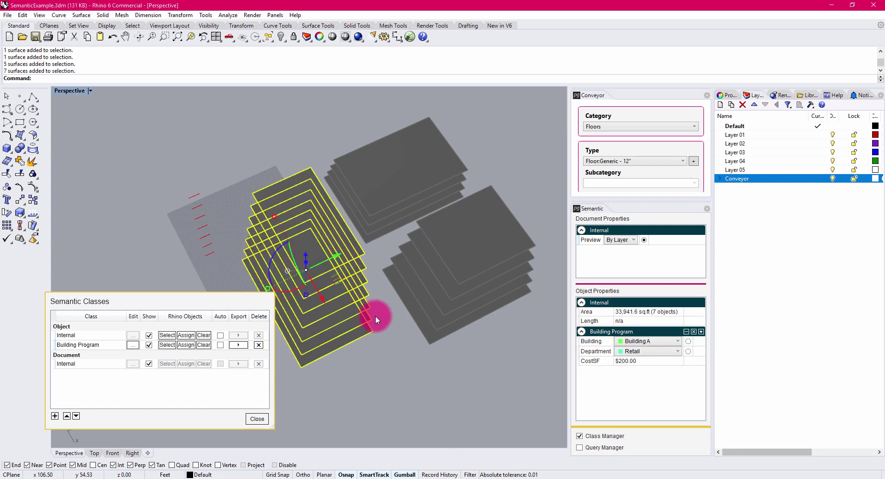
pyautogui.click(387, 401)
# Step: Keep the Department of the three ground-level floors, one per building, on Retail
pyautogui.moveTo(438, 351); pyautogui.dragTo(423, 275, button='right')
pyautogui.moveTo(344, 253); pyautogui.dragTo(343, 240)
pyautogui.click(632, 352)
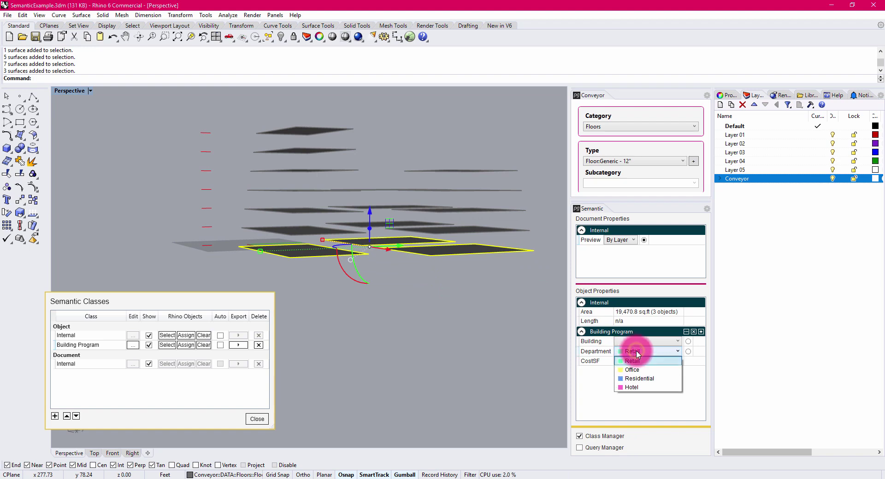
pyautogui.click(428, 273)
# Step: Set the Department of the four upper floors of Building B to Office
pyautogui.moveTo(422, 286); pyautogui.dragTo(487, 255, button='right')
pyautogui.moveTo(525, 273); pyautogui.dragTo(492, 189)
pyautogui.click(649, 352)
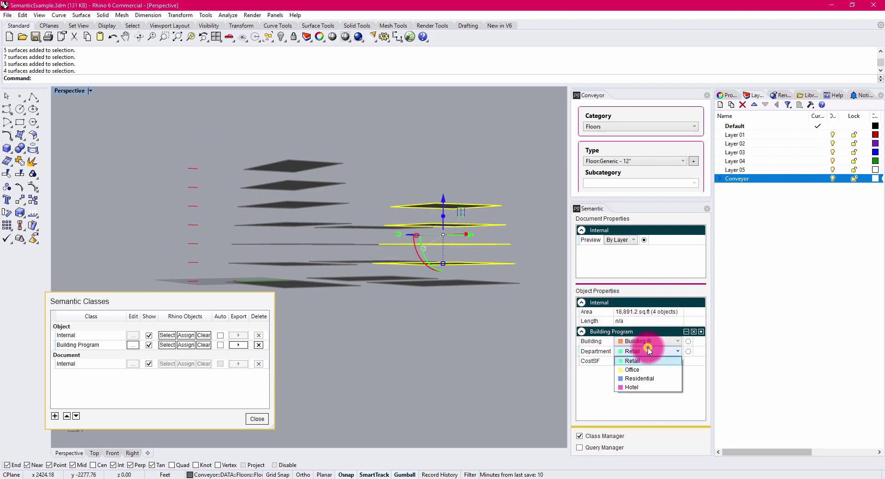
pyautogui.click(642, 370)
pyautogui.click(431, 276)
# Step: Set the Department of the three upper floors of Building C to Residential
pyautogui.moveTo(431, 275); pyautogui.dragTo(427, 286, button='right')
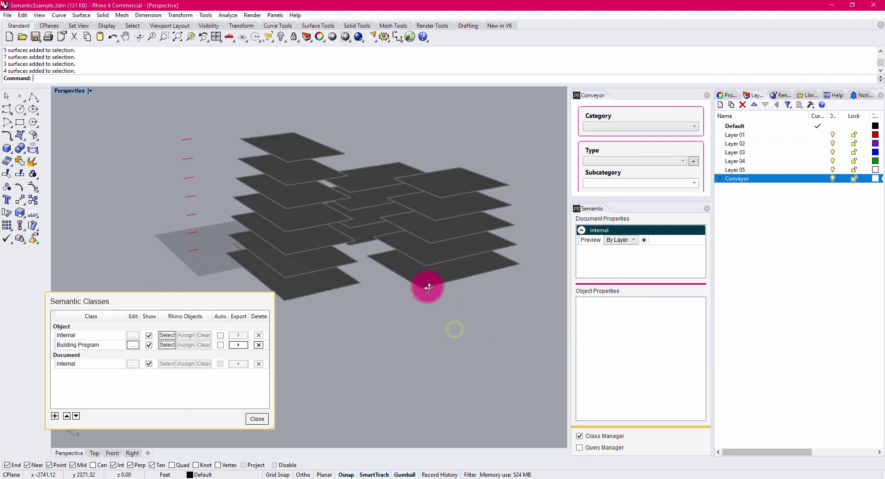
pyautogui.click(368, 205)
pyautogui.keyDown('shift'); pyautogui.click(368, 198); pyautogui.keyUp('shift')
pyautogui.keyDown('shift'); pyautogui.click(362, 181); pyautogui.keyUp('shift')
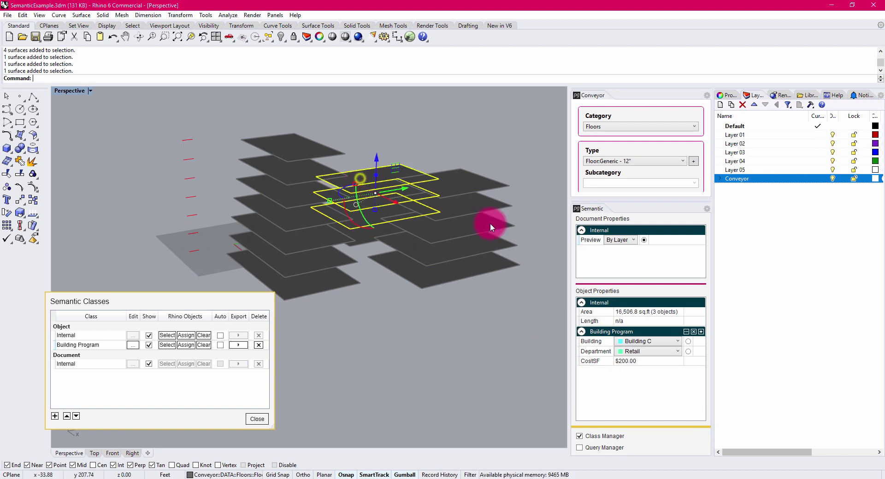
pyautogui.click(639, 353)
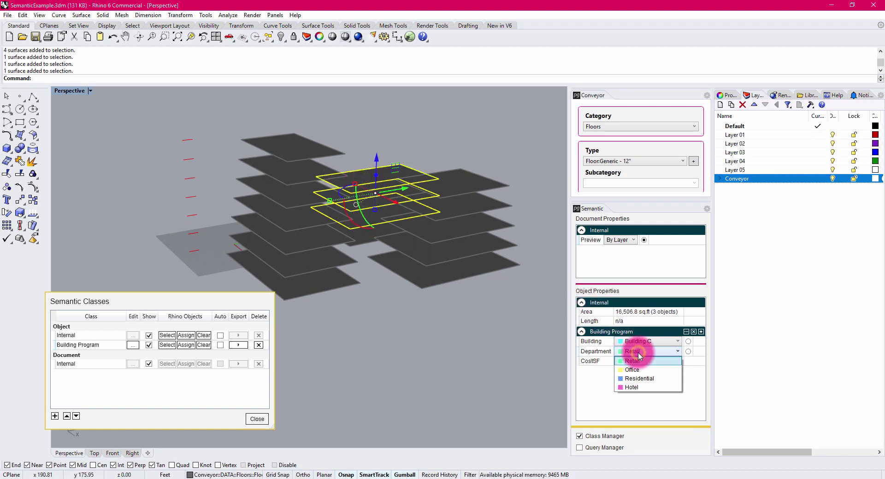
pyautogui.click(645, 379)
pyautogui.click(435, 381)
# Step: Set the Department of the four topmost floors of Building A to Office
pyautogui.moveTo(366, 328); pyautogui.dragTo(324, 264, button='right')
pyautogui.click(325, 264)
pyautogui.keyDown('shift'); pyautogui.click(353, 235); pyautogui.keyUp('shift')
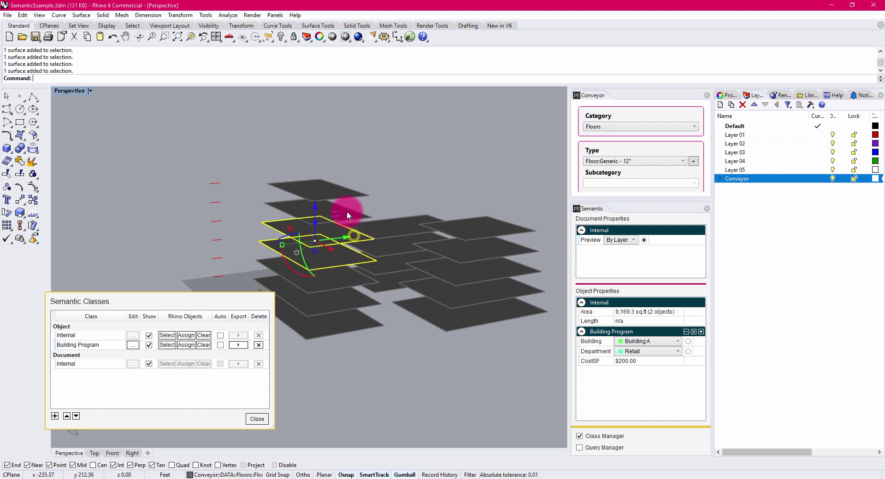
pyautogui.keyDown('shift'); pyautogui.click(347, 211); pyautogui.keyUp('shift')
pyautogui.keyDown('shift'); pyautogui.click(348, 187); pyautogui.keyUp('shift')
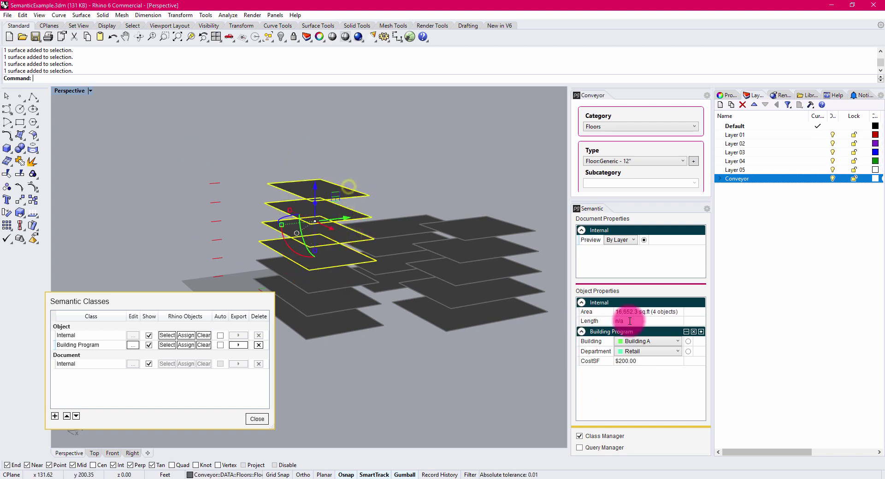
pyautogui.click(647, 353)
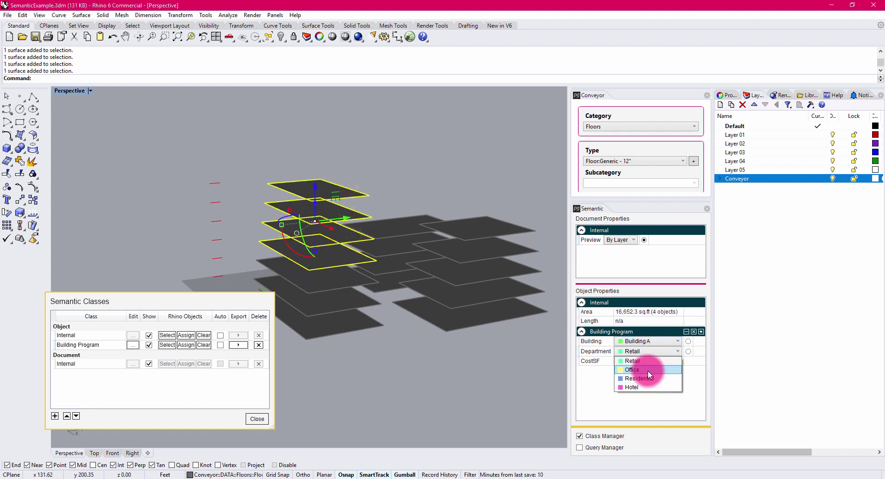
pyautogui.click(648, 371)
# Step: Keep the Department of the two floors directly above Building A's ground floor on Retail
pyautogui.click(324, 284)
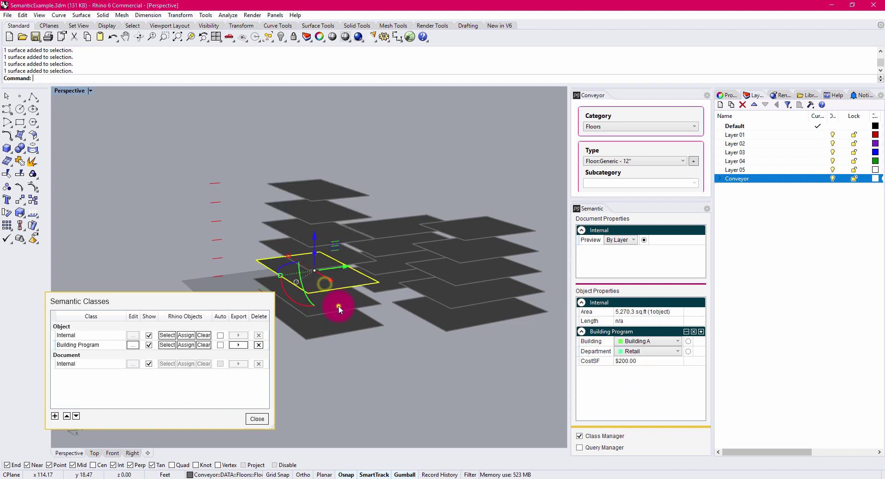
pyautogui.keyDown('shift'); pyautogui.click(338, 306); pyautogui.keyUp('shift')
pyautogui.click(650, 351)
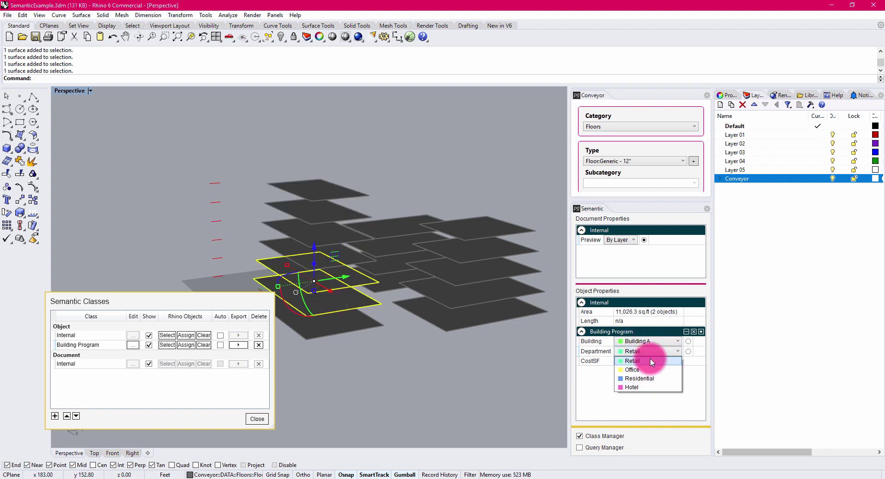
pyautogui.click(497, 399)
pyautogui.click(421, 403)
# Step: Check the Building and Department values of individual floors in Buildings A and C
pyautogui.moveTo(395, 320); pyautogui.dragTo(341, 263, button='right')
pyautogui.click(342, 264)
pyautogui.click(355, 221)
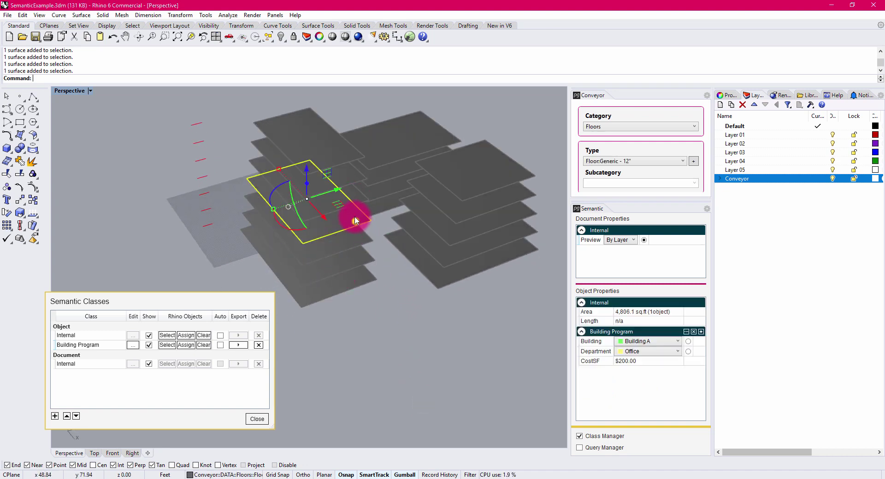
pyautogui.click(327, 158)
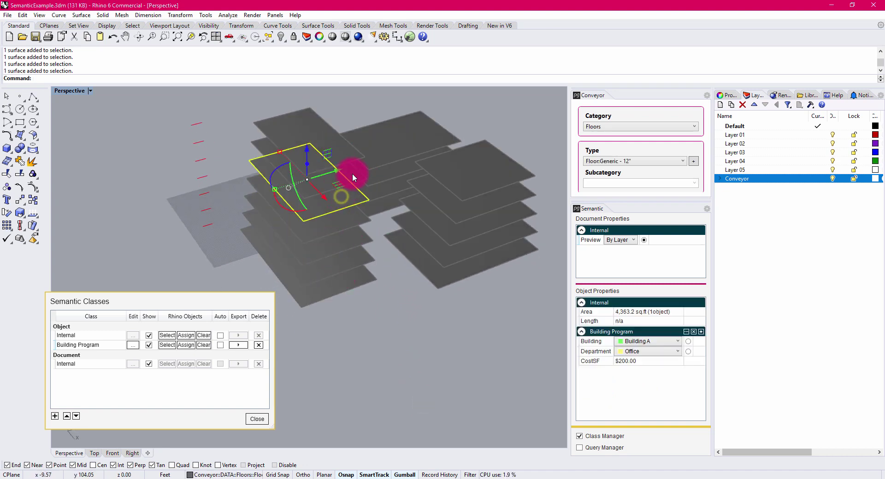
pyautogui.click(354, 175)
pyautogui.click(413, 145)
pyautogui.click(400, 168)
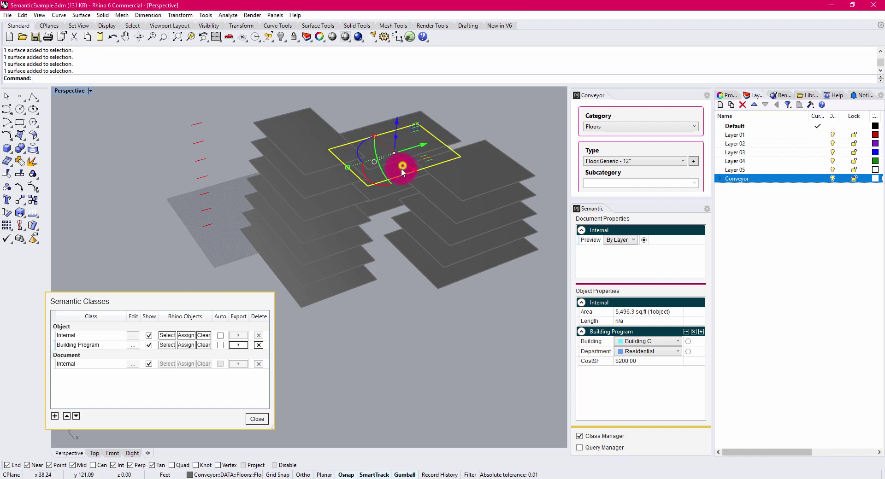
pyautogui.click(392, 252)
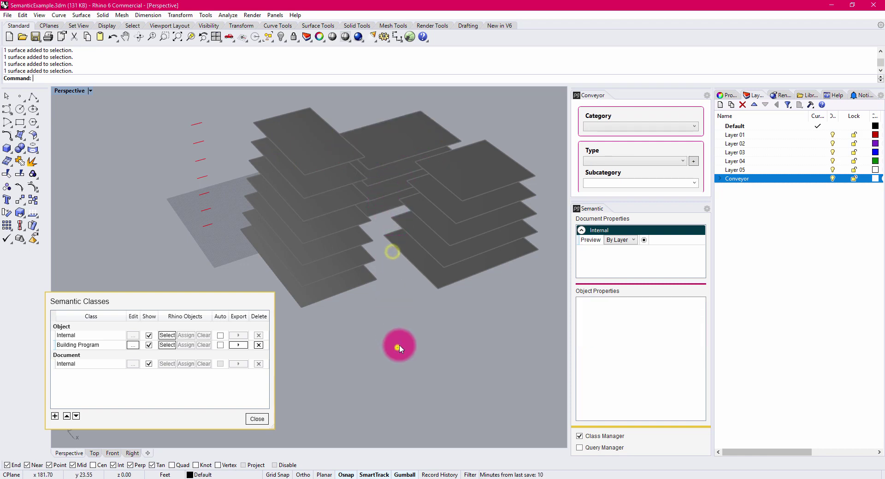
# Step: Set the CostSF of all seven Building A floors to $250.00
pyautogui.moveTo(474, 248); pyautogui.dragTo(344, 222, button='right')
pyautogui.moveTo(336, 229); pyautogui.dragTo(335, 229)
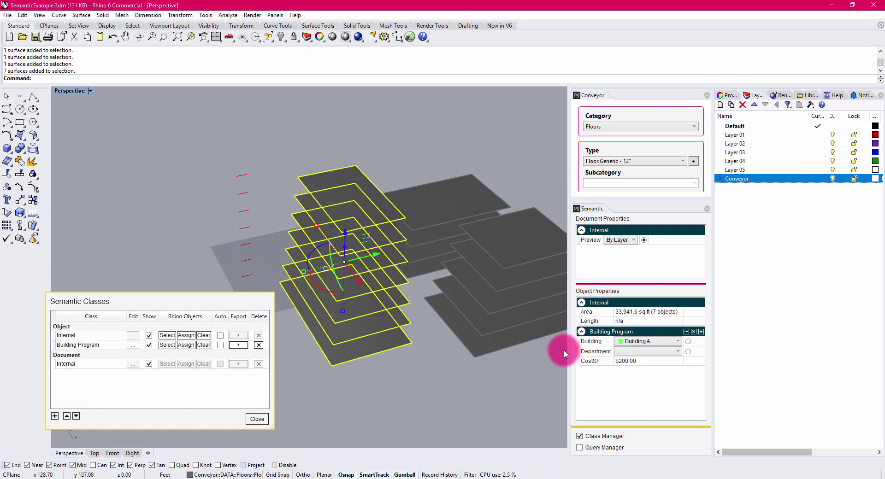
pyautogui.click(643, 363)
pyautogui.moveTo(643, 362); pyautogui.dragTo(601, 369)
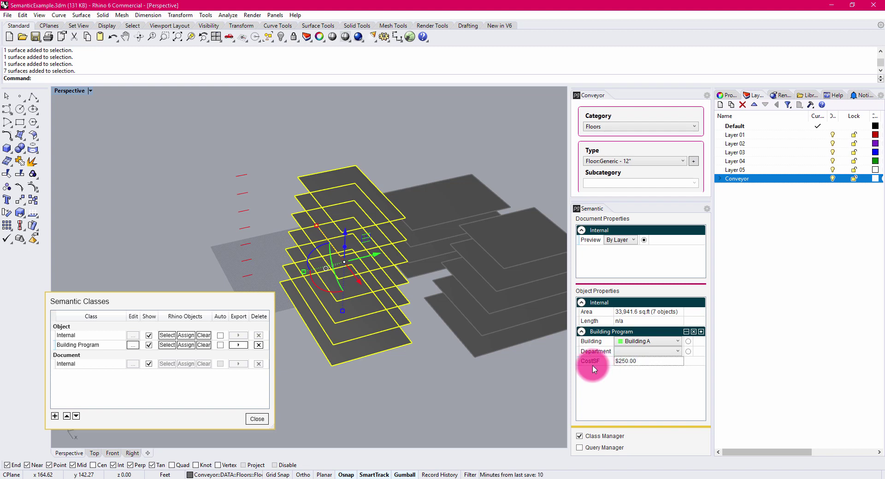
# Step: Set the CostSF of all five Building B floors to $150.00
pyautogui.moveTo(553, 364); pyautogui.dragTo(467, 358, button='right')
pyautogui.moveTo(487, 361); pyautogui.dragTo(443, 279)
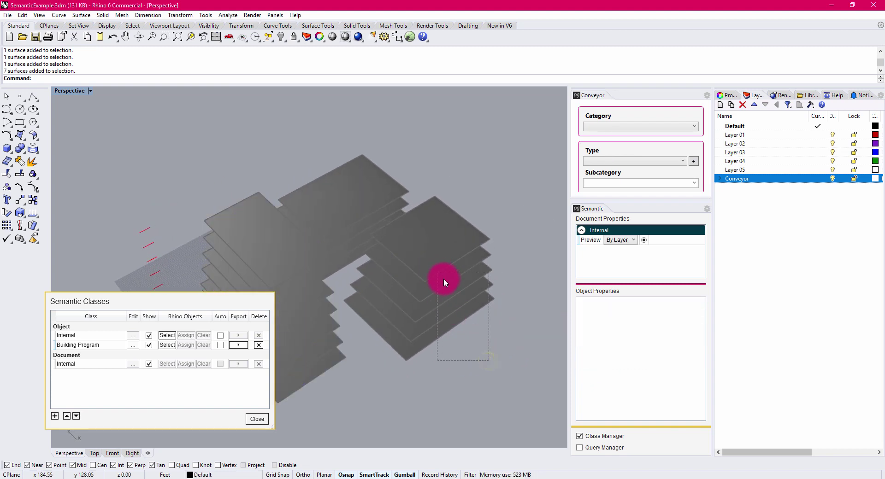
pyautogui.moveTo(469, 327); pyautogui.dragTo(460, 238)
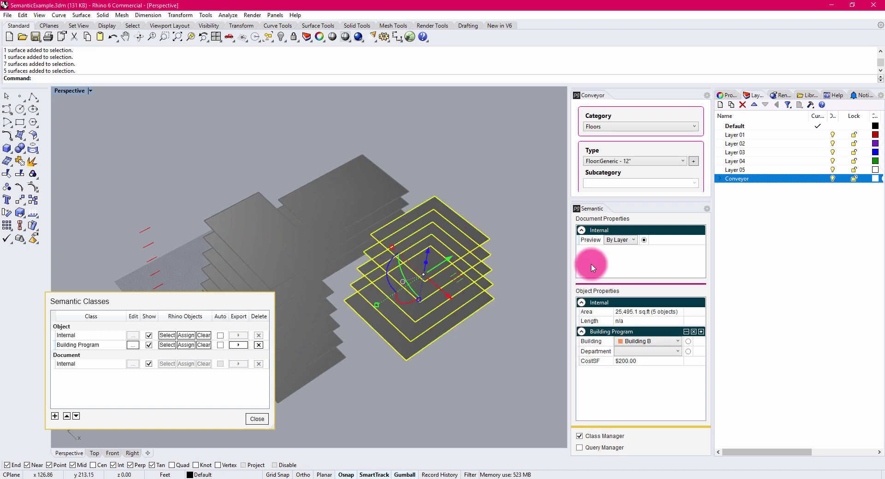
pyautogui.click(631, 362)
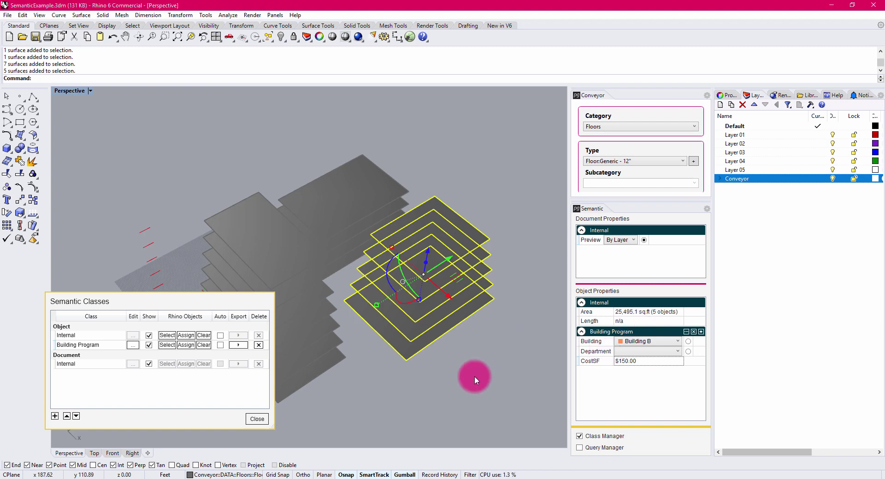
pyautogui.click(461, 392)
# Step: Check the Building, Department and CostSF values of the top floors of Buildings A, B and C
pyautogui.moveTo(410, 327); pyautogui.dragTo(402, 283, button='right')
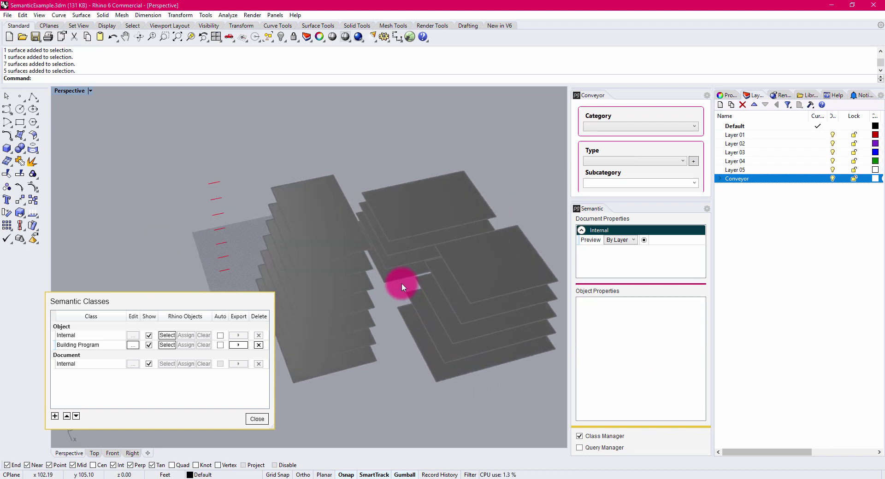
pyautogui.click(342, 223)
pyautogui.click(411, 190)
pyautogui.click(520, 247)
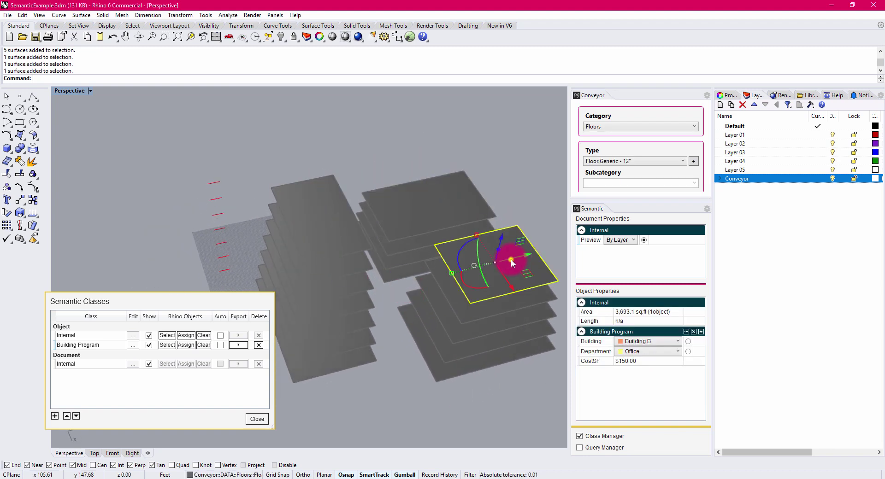
pyautogui.click(356, 340)
pyautogui.click(425, 384)
pyautogui.moveTo(381, 392); pyautogui.dragTo(458, 323, button='right')
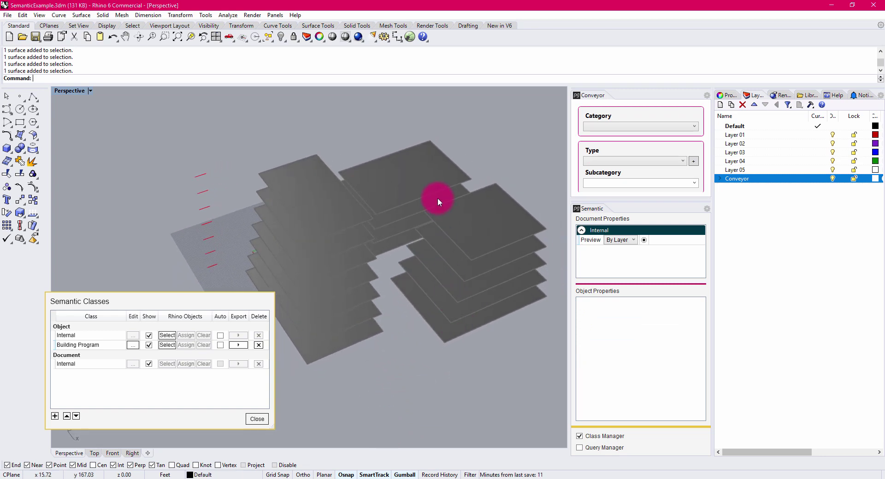
pyautogui.moveTo(438, 198); pyautogui.dragTo(401, 218, button='right')
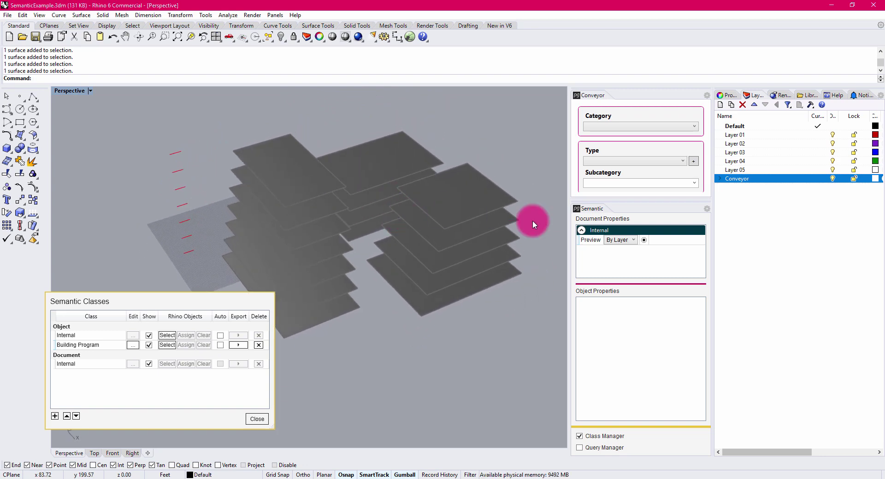
# Step: Preview the floors coloured by Building and check the properties of each building's top floor
pyautogui.click(629, 240)
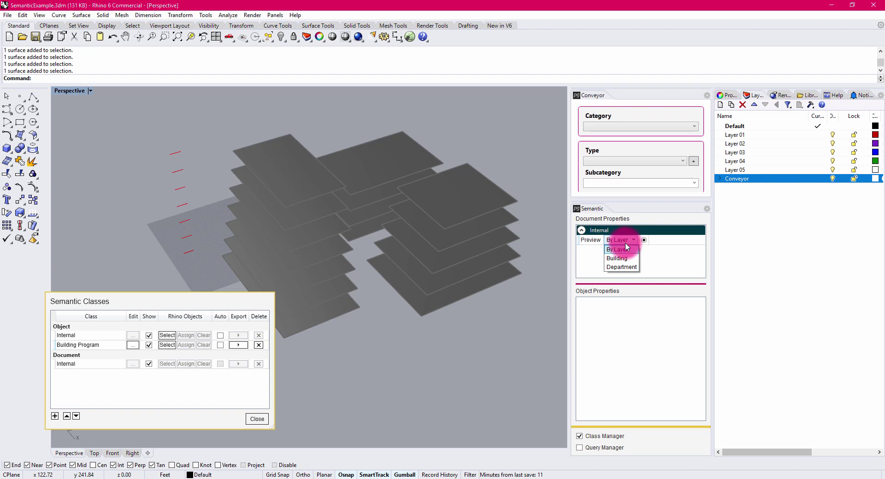
pyautogui.click(627, 259)
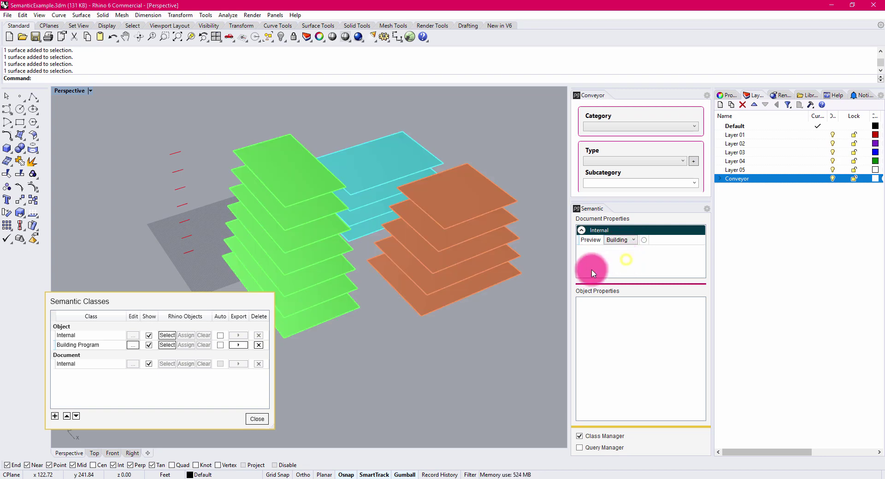
pyautogui.moveTo(498, 258); pyautogui.dragTo(429, 273, button='right')
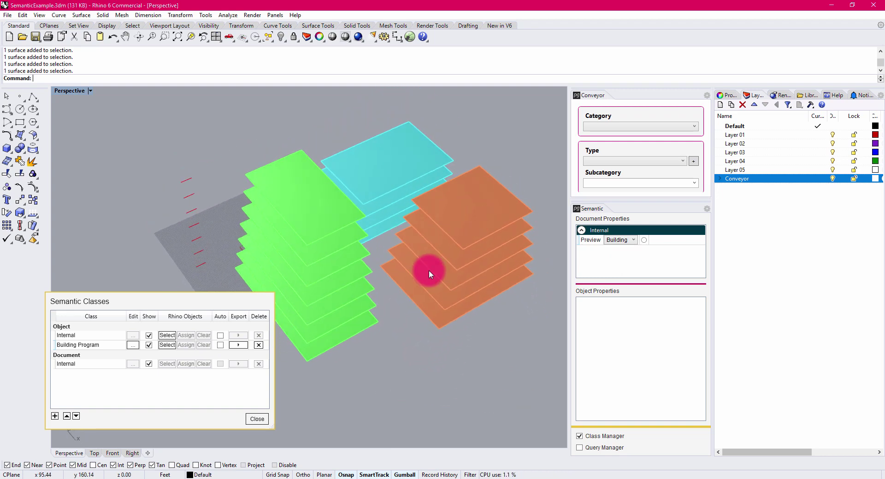
pyautogui.click(463, 216)
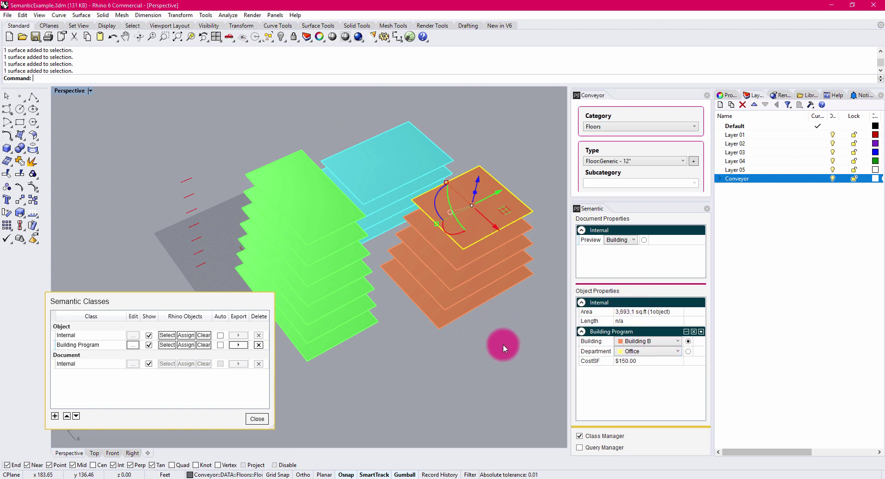
pyautogui.click(413, 138)
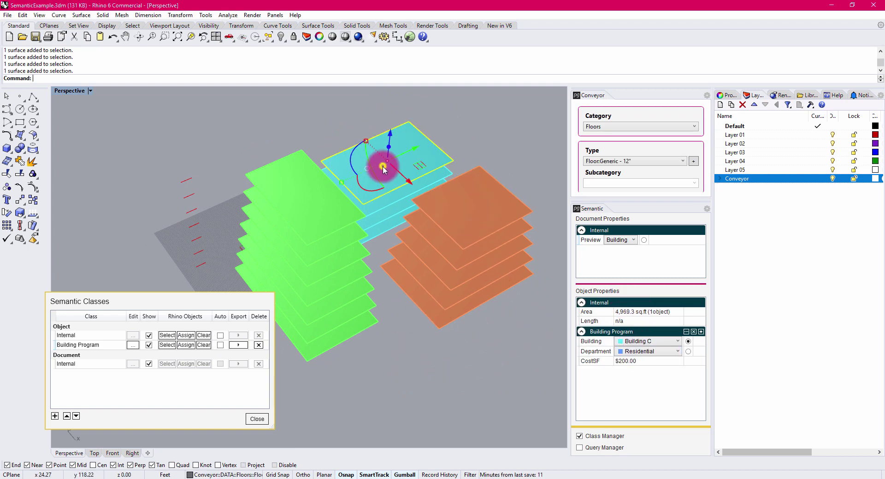
pyautogui.click(319, 216)
pyautogui.click(357, 343)
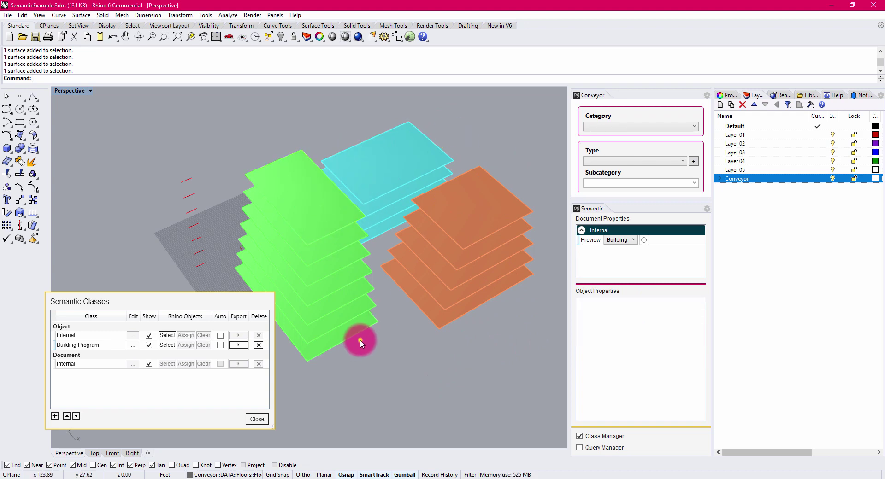
# Step: Switch the document preview to Department and select Building B's top floor
pyautogui.click(628, 241)
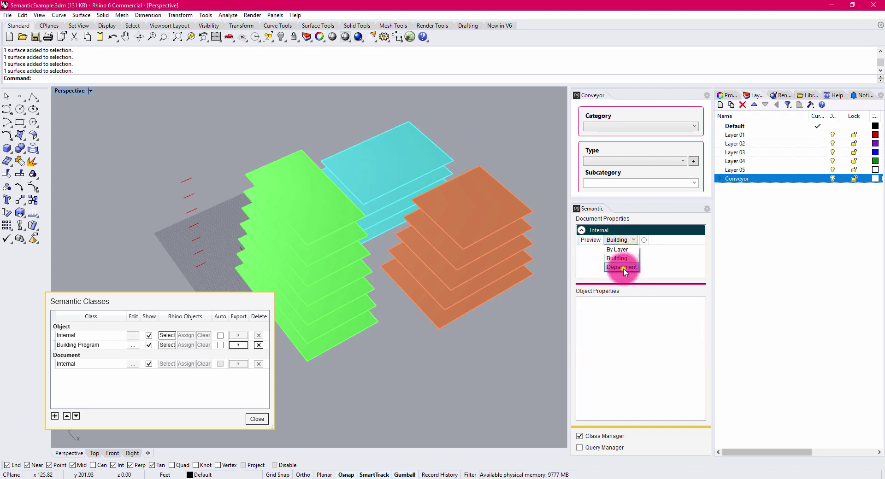
pyautogui.click(618, 253)
pyautogui.moveTo(500, 340); pyautogui.dragTo(415, 228, button='right')
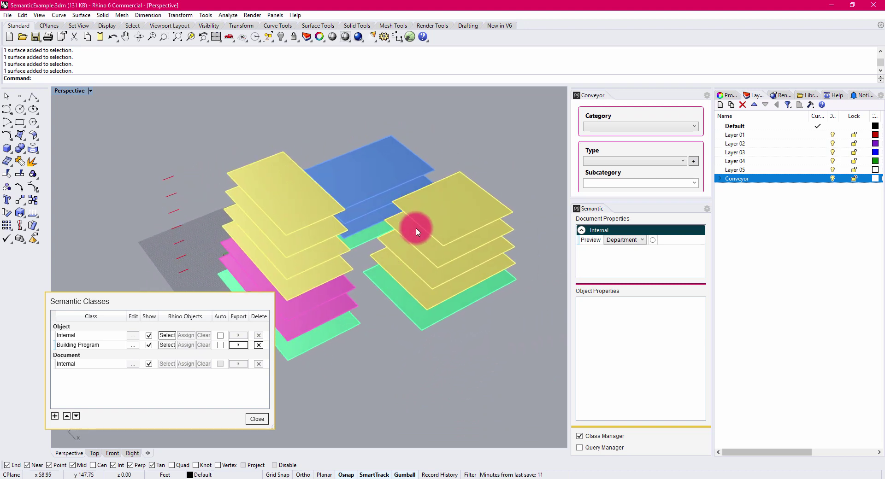
pyautogui.click(443, 215)
pyautogui.moveTo(439, 263)
pyautogui.mouseDown()
pyautogui.moveTo(424, 277)
pyautogui.moveTo(431, 300)
pyautogui.moveTo(444, 251)
pyautogui.mouseUp()
pyautogui.click(425, 214)
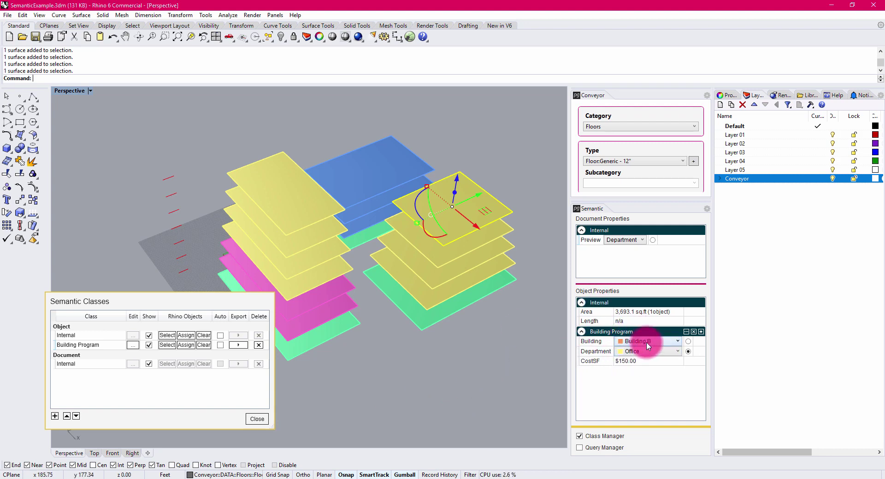
# Step: Compare the Building and Department colour previews by alternating between them, ending on Department, and clear the selection
pyautogui.click(689, 343)
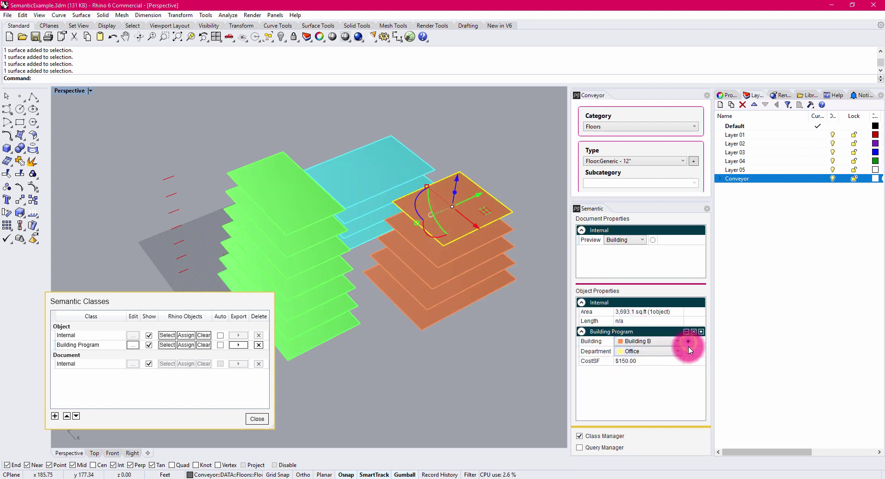
pyautogui.click(689, 352)
pyautogui.click(689, 342)
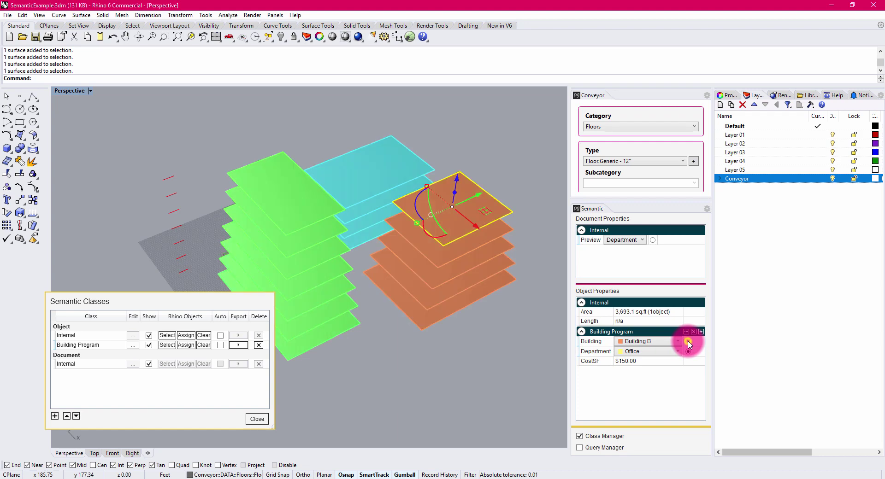
pyautogui.click(689, 352)
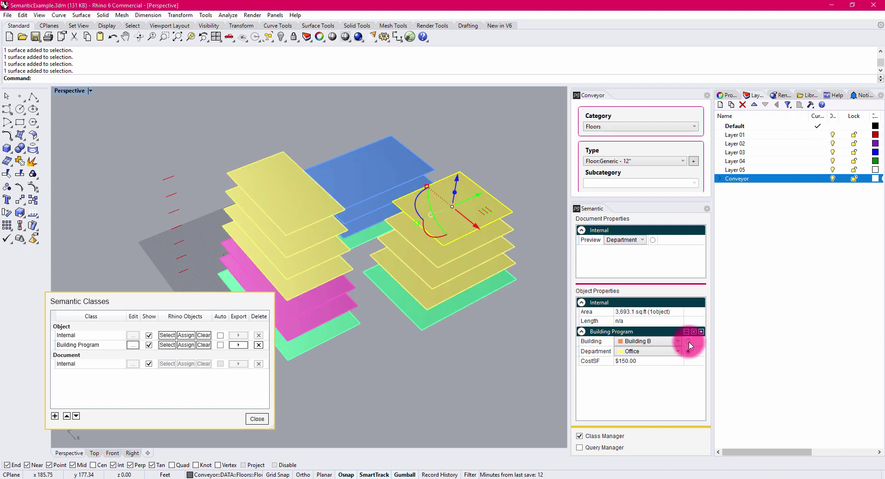
pyautogui.click(688, 342)
pyautogui.click(689, 353)
pyautogui.click(689, 342)
pyautogui.click(689, 352)
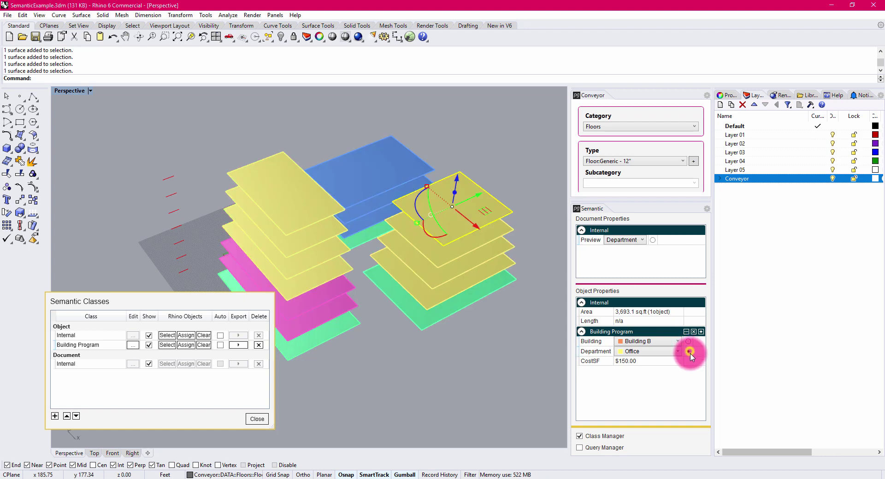
pyautogui.click(688, 342)
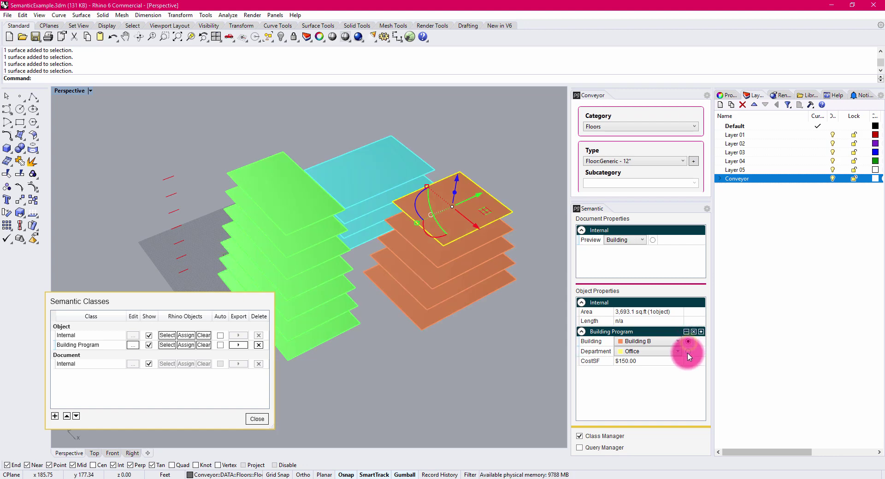
pyautogui.click(689, 351)
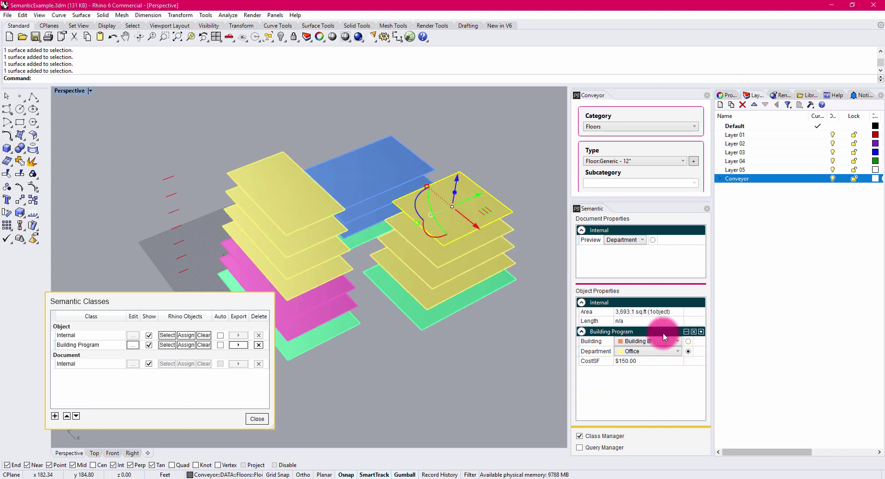
pyautogui.click(362, 381)
pyautogui.moveTo(375, 372); pyautogui.dragTo(451, 325, button='right')
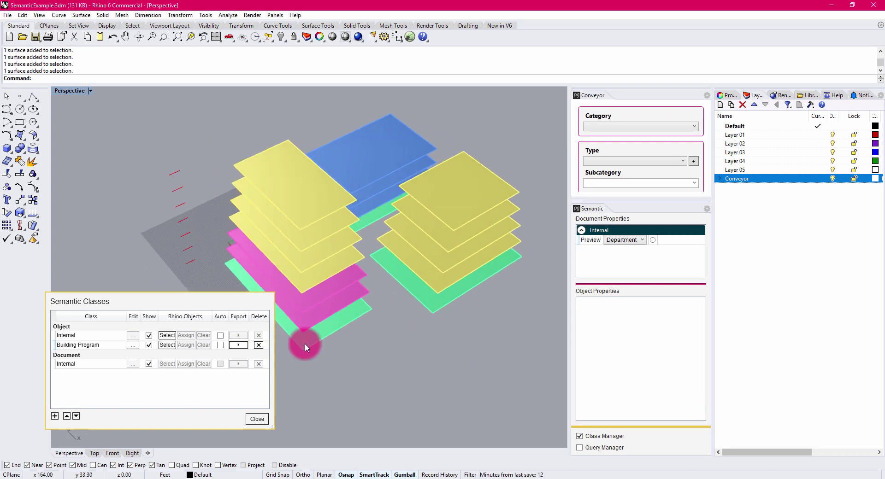
# Step: Create a document class named Estimation and give it a number property named Contingency with a default value of 1
pyautogui.click(55, 416)
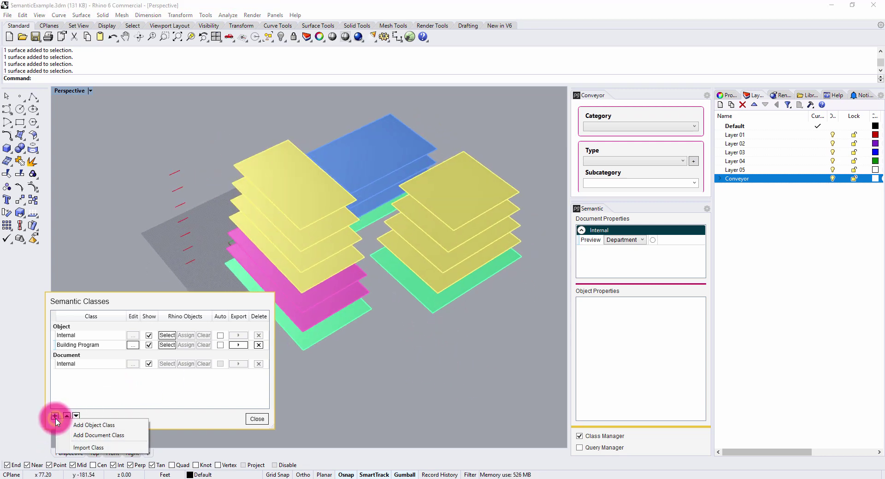
pyautogui.click(66, 435)
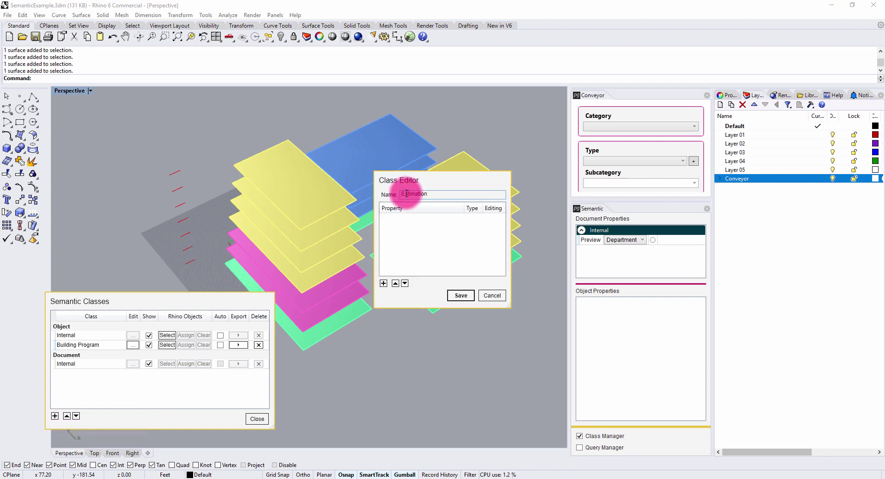
pyautogui.click(383, 283)
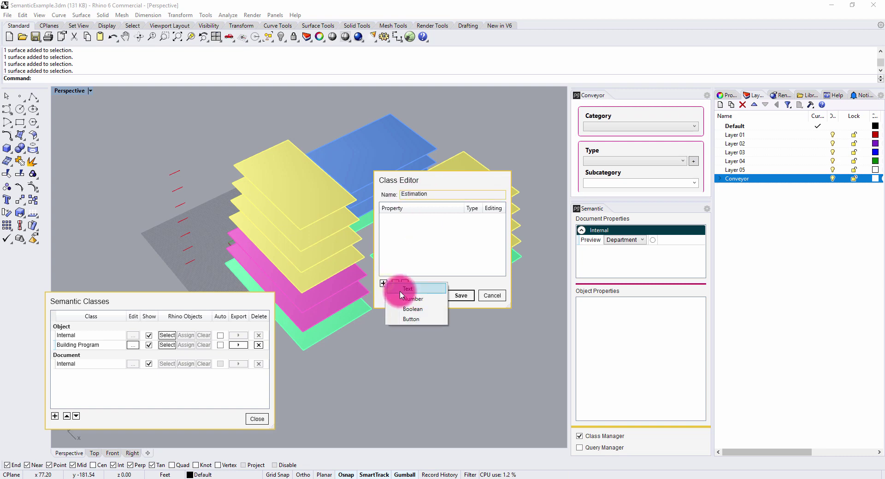
pyautogui.click(426, 299)
pyautogui.click(459, 187)
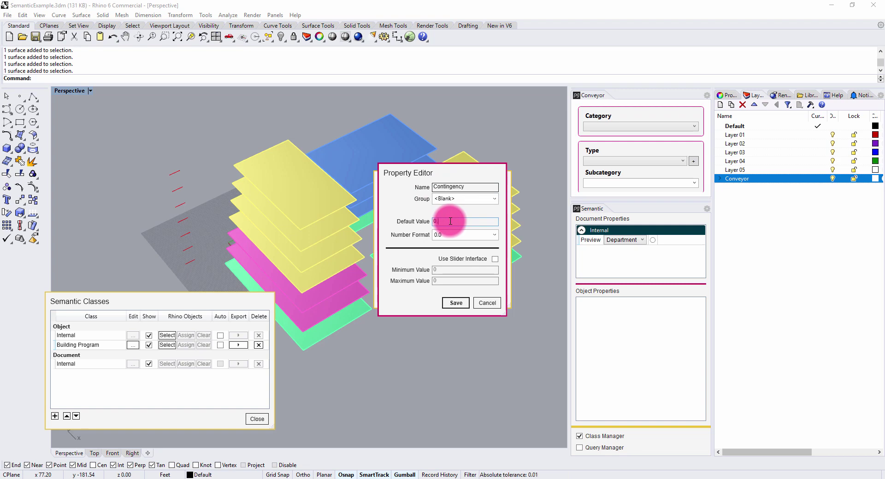
pyautogui.press('BackSpace')
pyautogui.write('1')
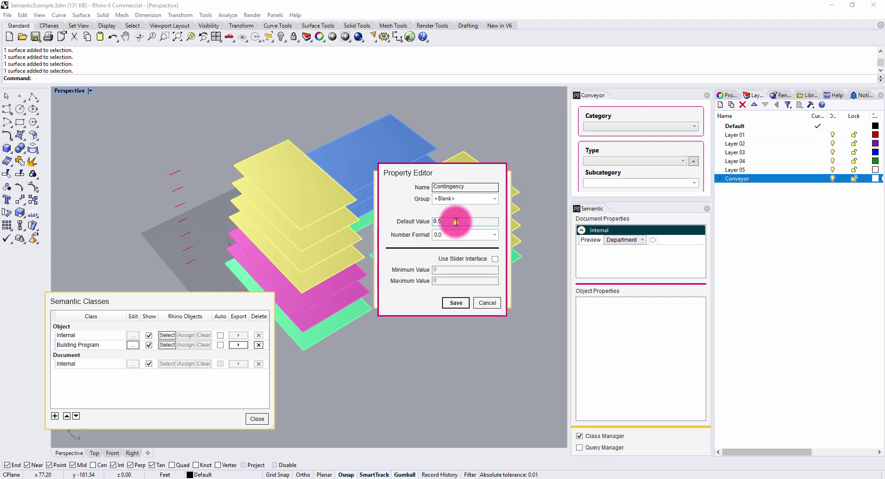
pyautogui.press('Tab')
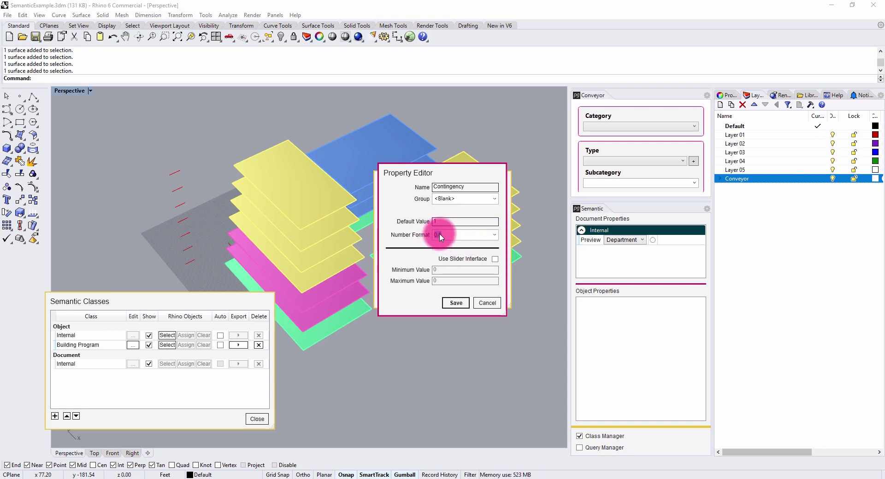
# Step: Enable the slider interface for Contingency with a range of 0 to 2, and save the property and the Estimation class
pyautogui.click(495, 259)
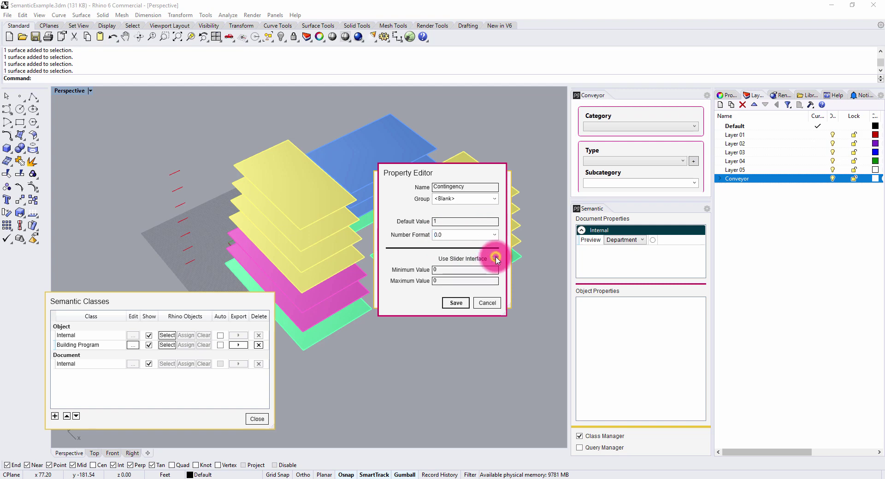
pyautogui.click(438, 282)
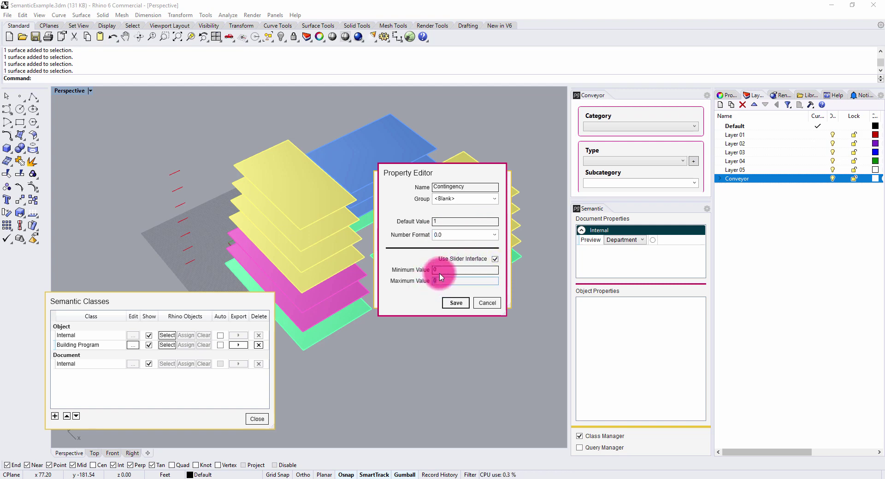
pyautogui.click(444, 270)
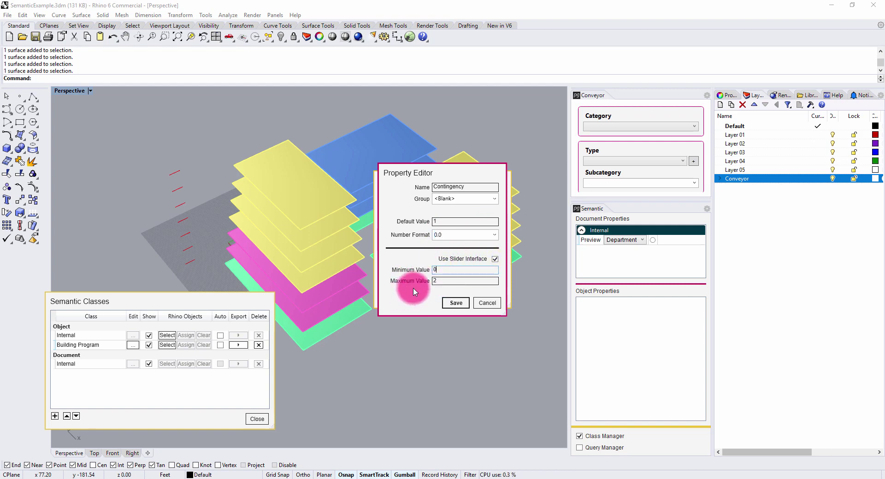
pyautogui.click(440, 281)
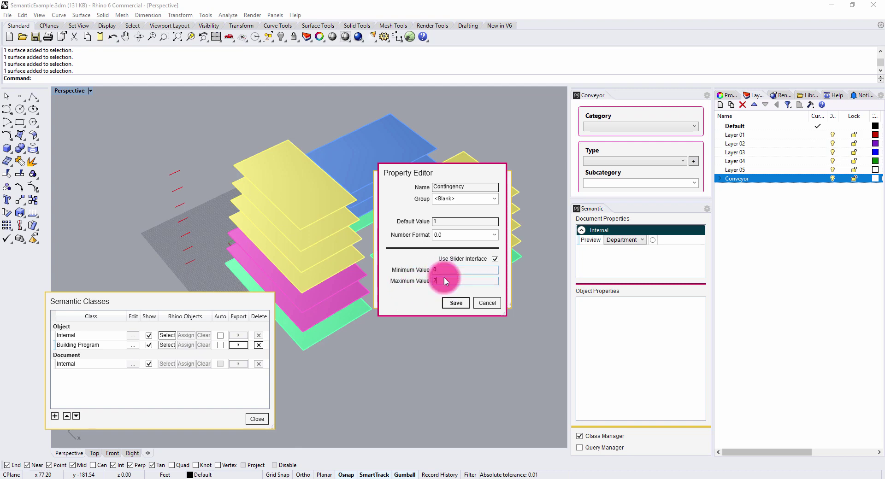
pyautogui.click(456, 303)
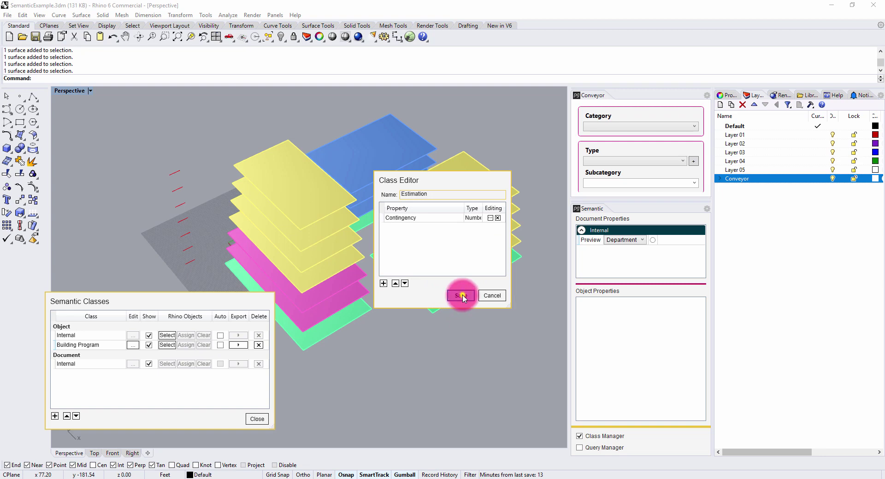
pyautogui.click(460, 295)
# Step: Set the document's Contingency slider to 0.7 and check it with Building B's top floor selected and with nothing selected
pyautogui.moveTo(618, 259); pyautogui.dragTo(631, 272)
pyautogui.click(459, 196)
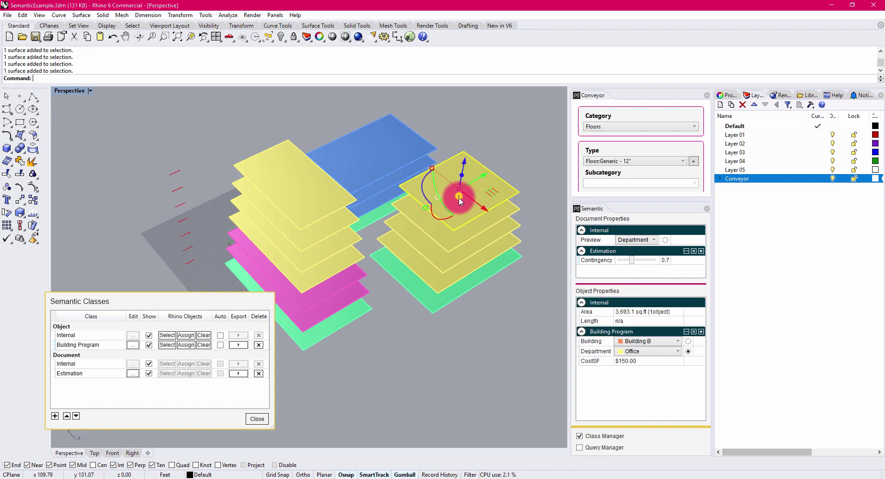
pyautogui.click(488, 308)
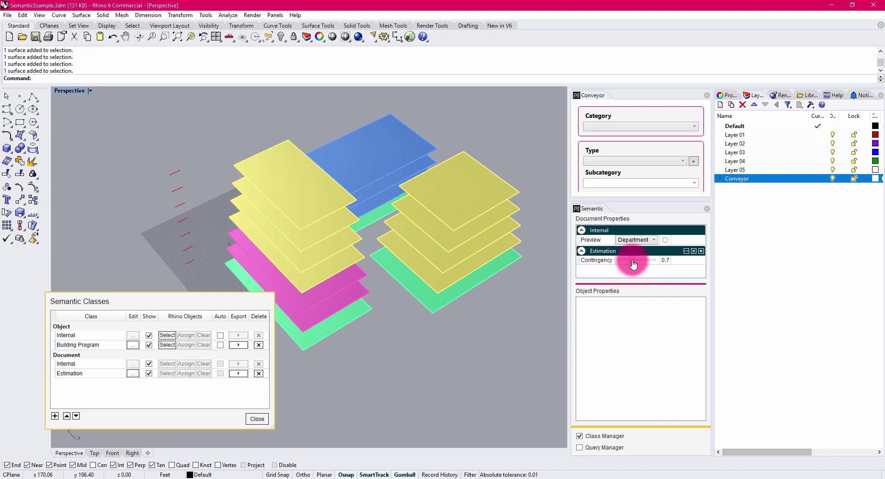
pyautogui.click(472, 203)
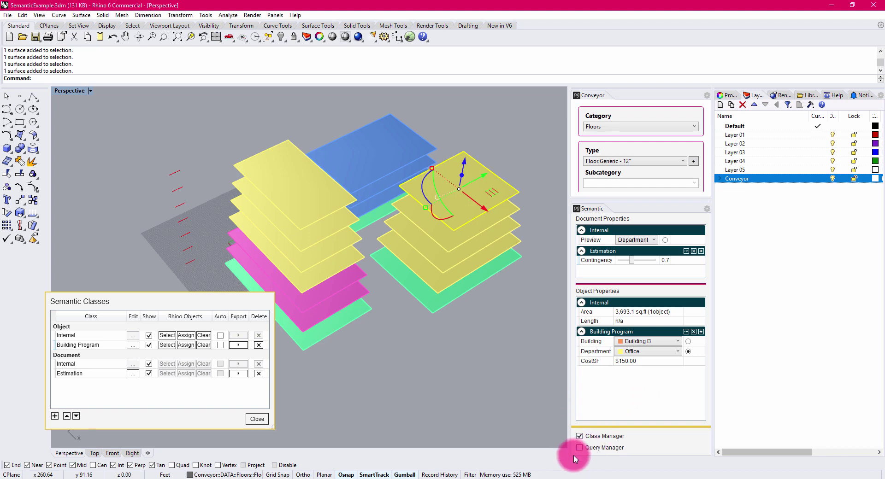
# Step: Close the class manager and create a Semantic query named Cost by Building
pyautogui.click(262, 422)
pyautogui.click(416, 370)
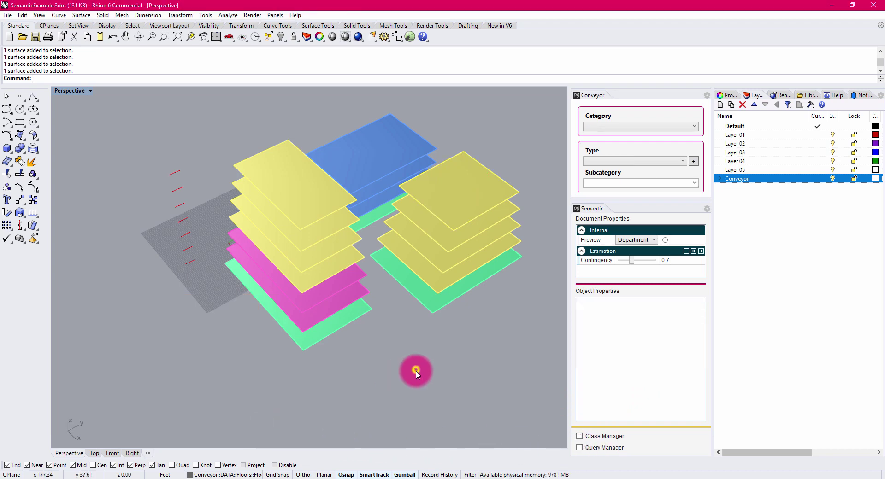
pyautogui.click(578, 448)
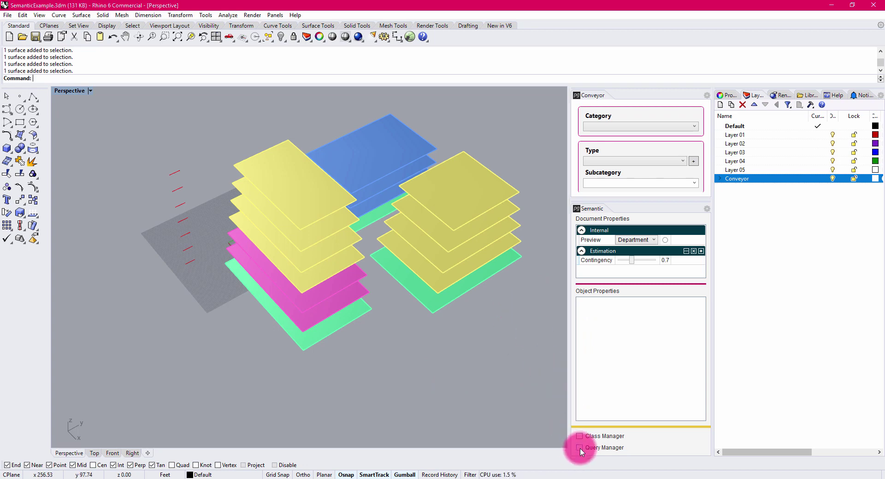
pyautogui.moveTo(448, 208); pyautogui.dragTo(397, 280)
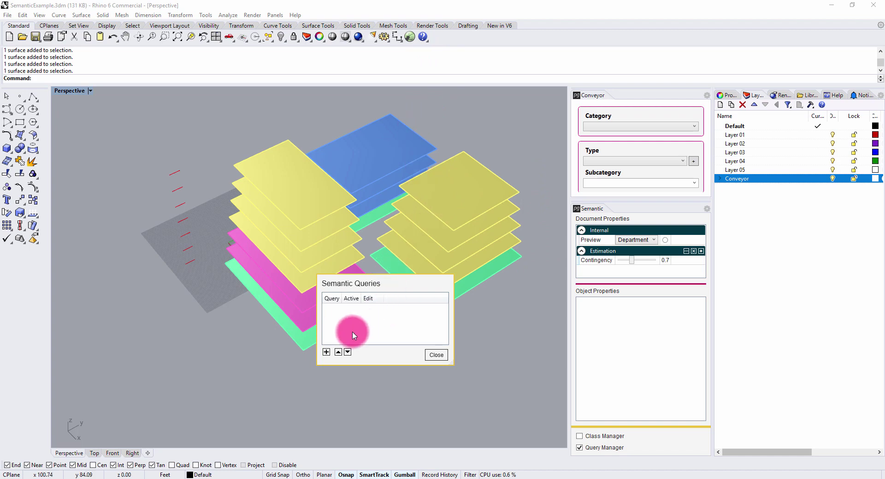
pyautogui.click(326, 353)
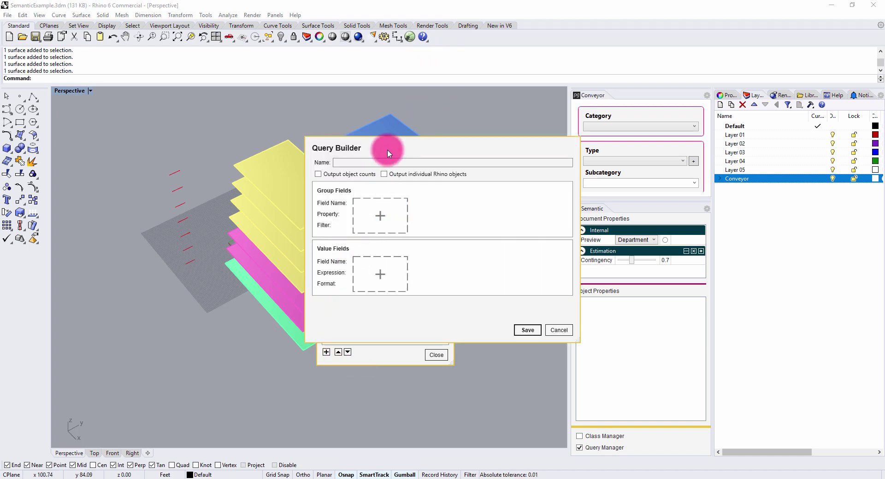
pyautogui.moveTo(387, 149); pyautogui.dragTo(324, 131)
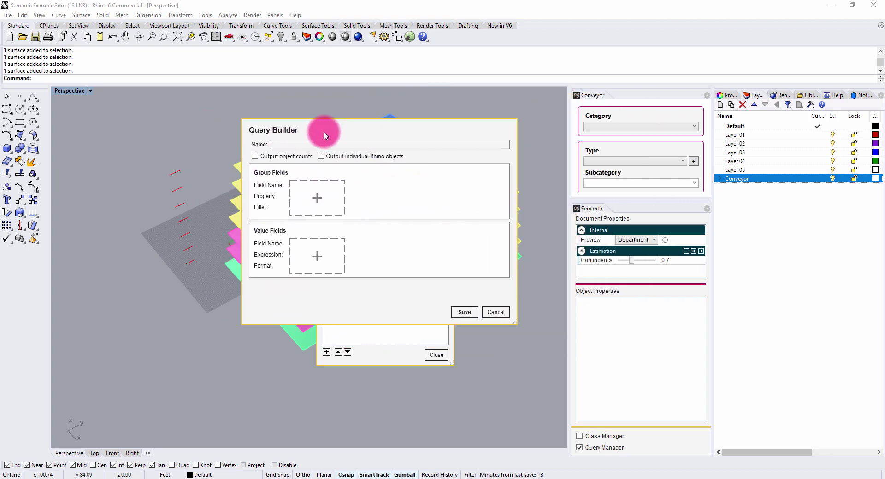
pyautogui.click(277, 145)
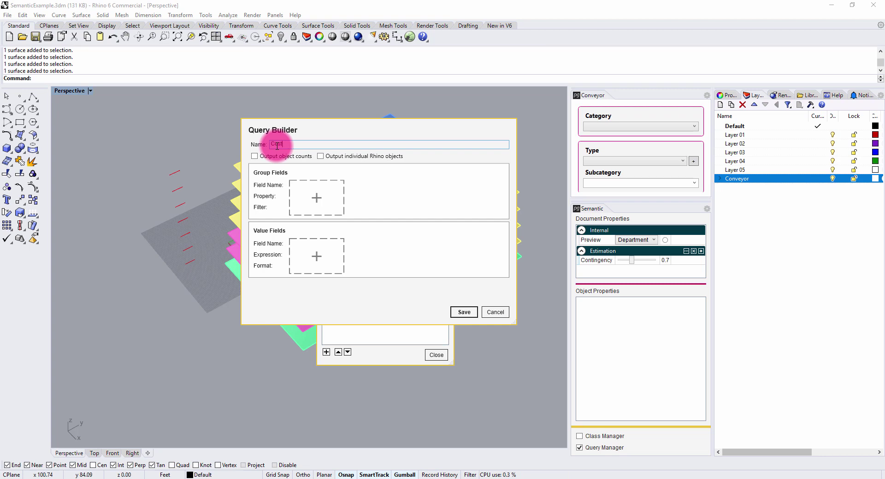
pyautogui.write('Cost bu')
# Step: Add a group field named Building to the query, using the Building property
pyautogui.click(313, 197)
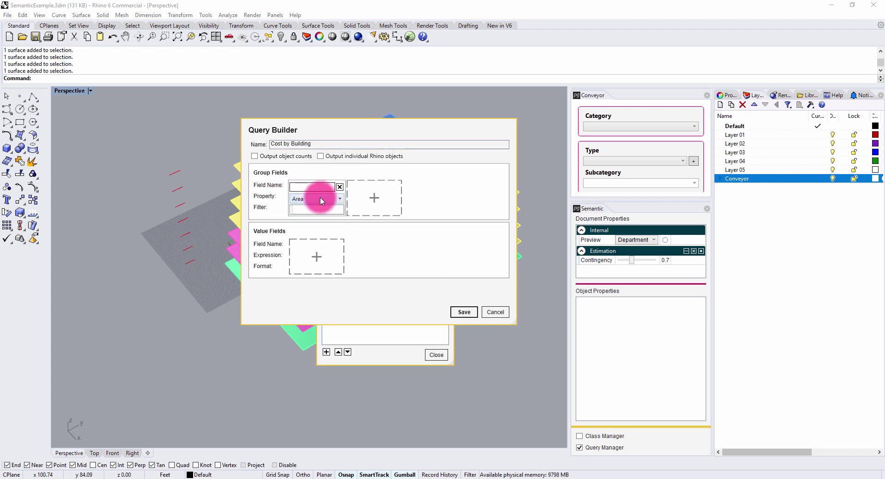
pyautogui.click(318, 199)
pyautogui.click(310, 226)
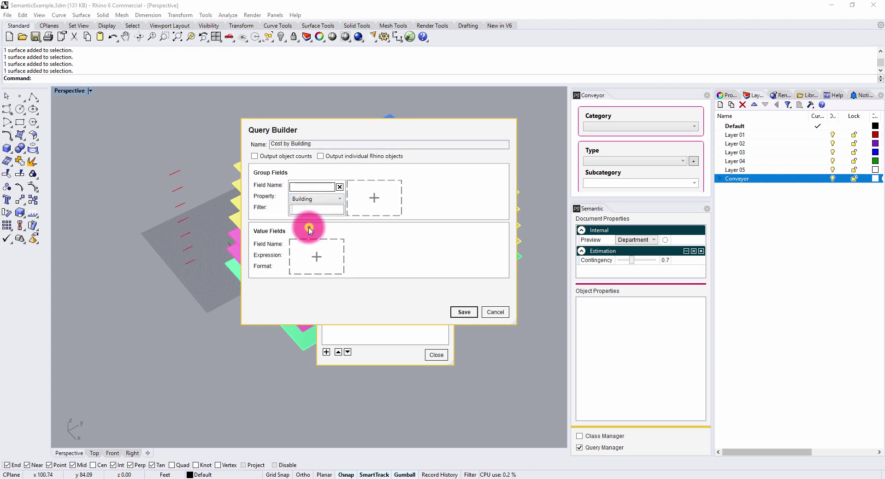
pyautogui.click(300, 188)
pyautogui.write('Building')
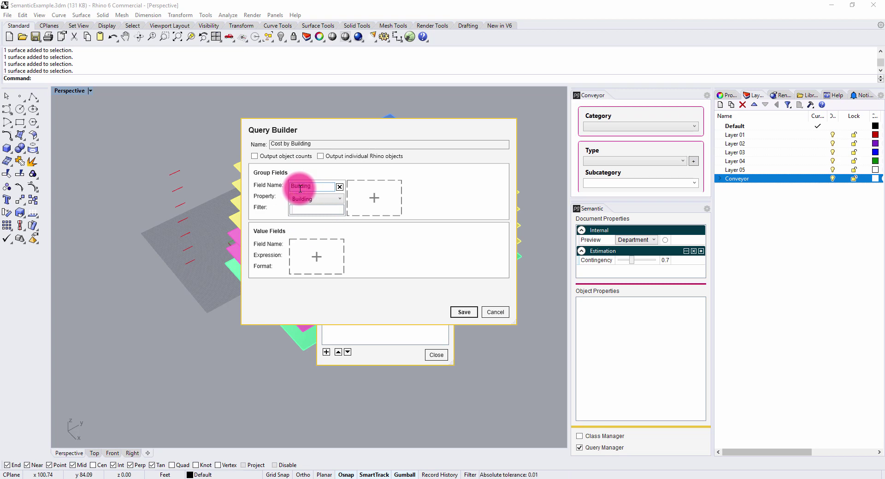
pyautogui.click(376, 199)
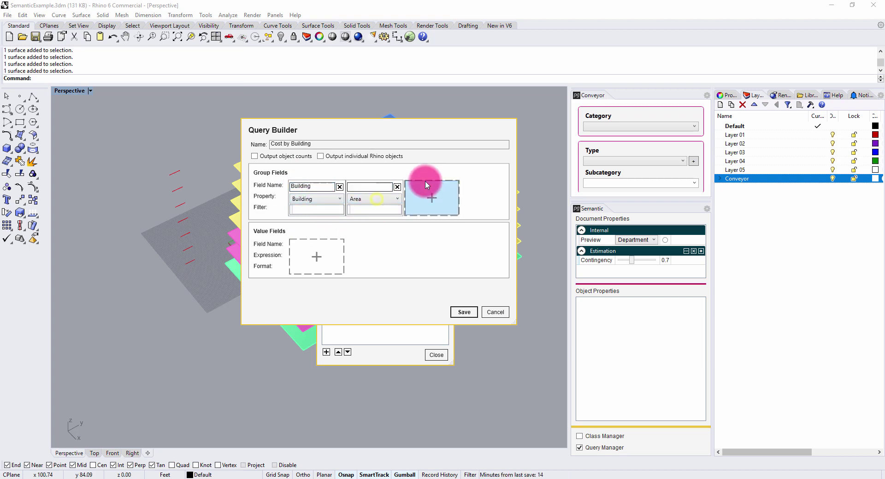
pyautogui.click(372, 199)
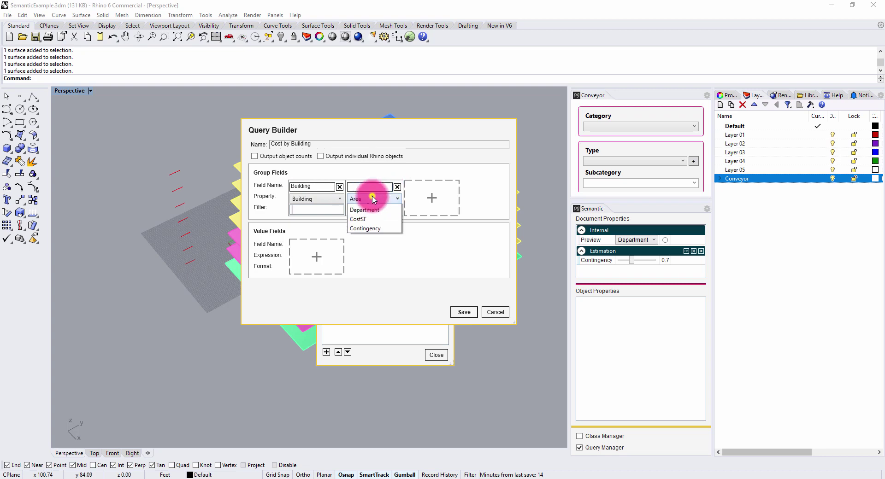
pyautogui.click(397, 187)
pyautogui.click(397, 187)
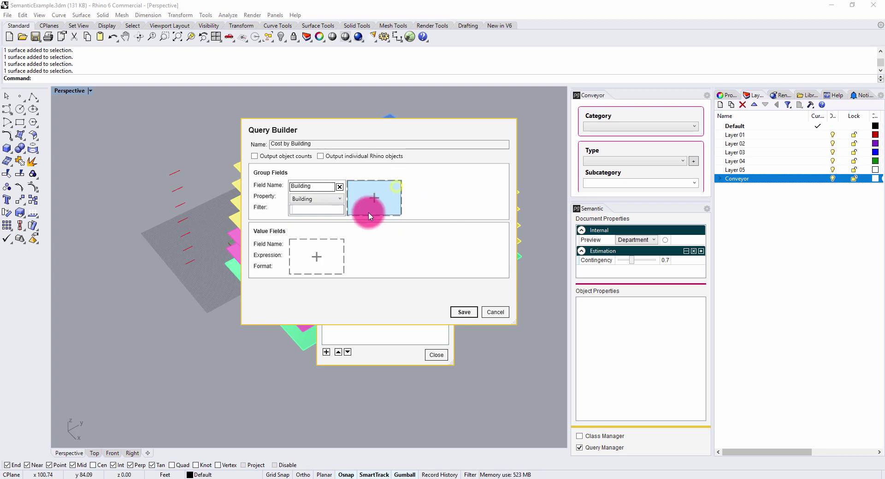
# Step: Add a value field named Total Cost to the query with the expression [Area]*[CostSF]*[Contingency]
pyautogui.click(315, 256)
pyautogui.click(321, 245)
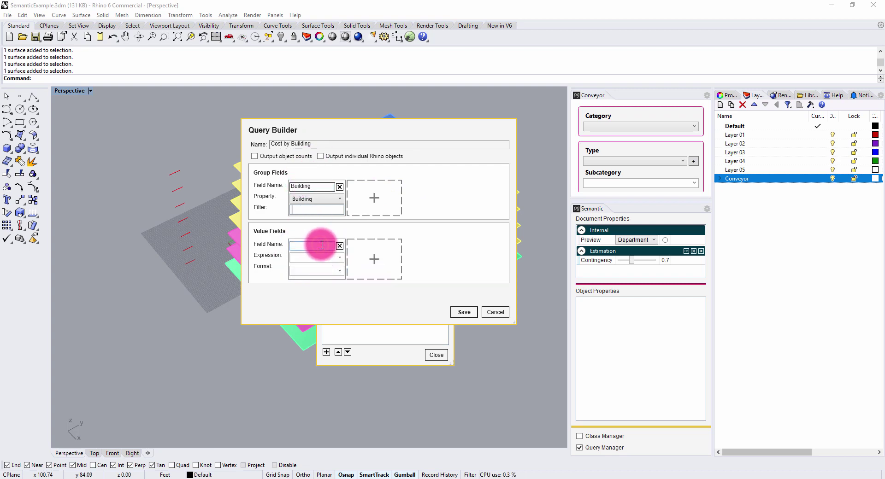
pyautogui.write('Total Cost')
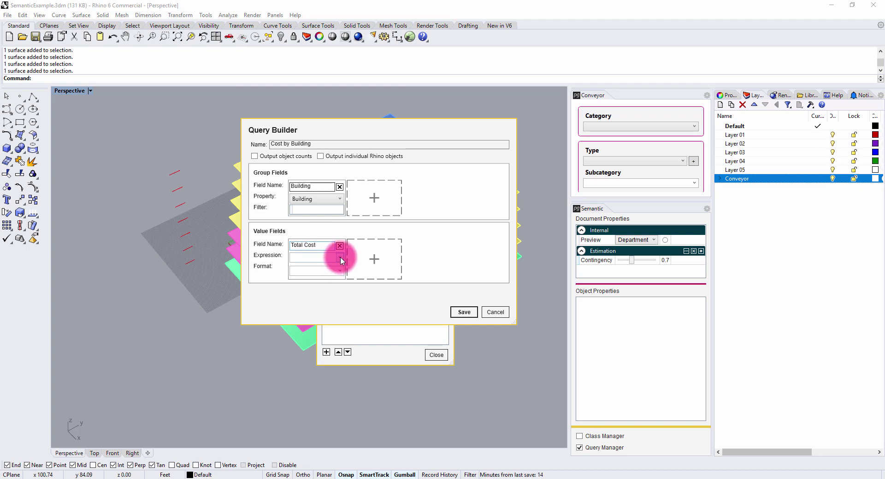
pyautogui.click(340, 259)
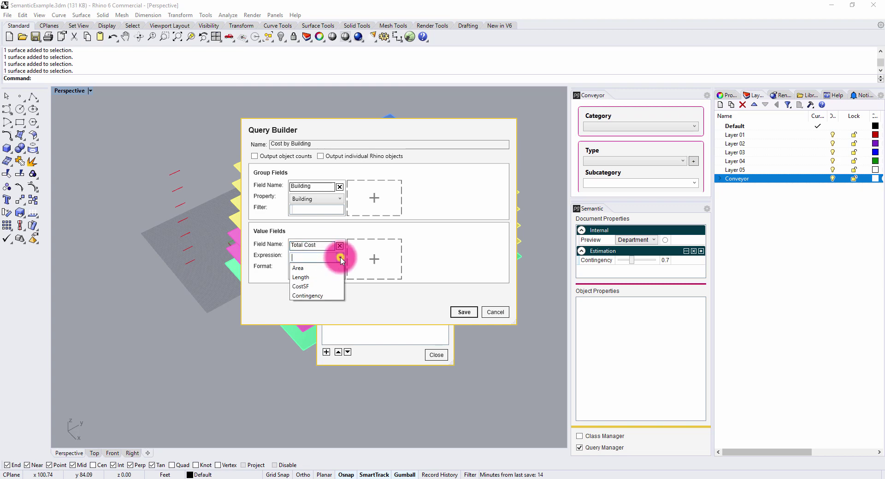
pyautogui.click(317, 257)
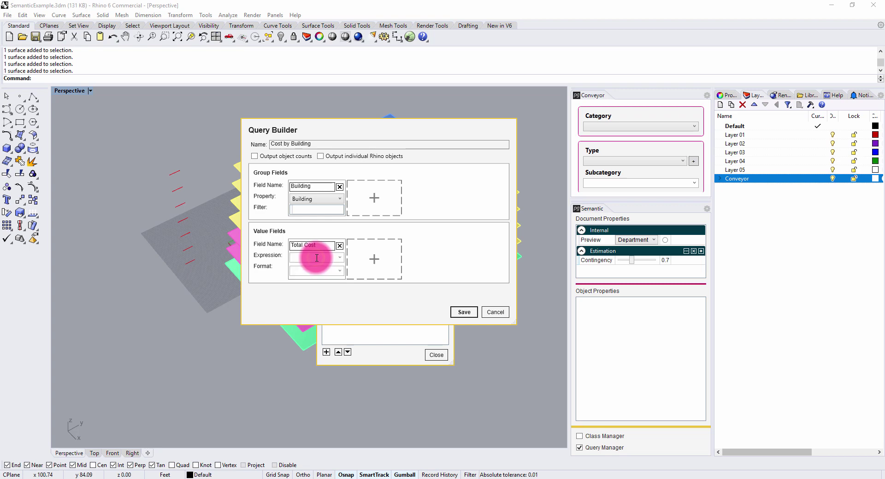
pyautogui.write('[')
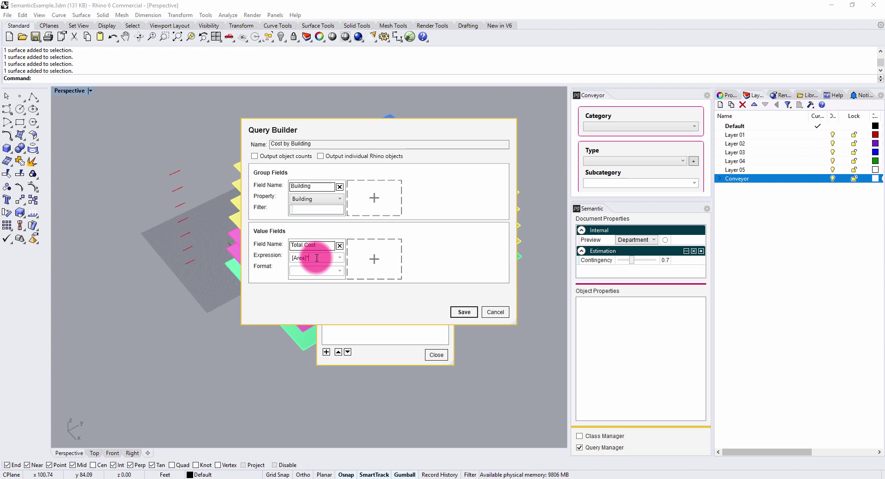
pyautogui.write('[CostSF')
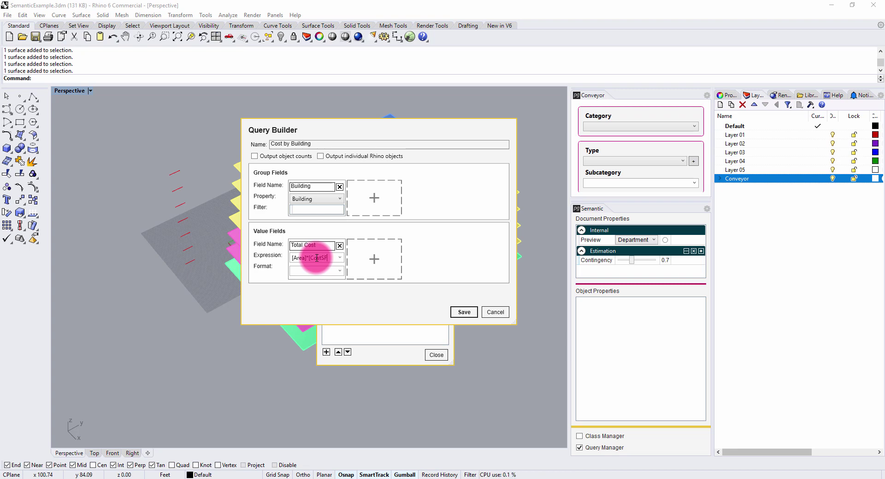
pyautogui.write(']')
pyautogui.write('*[')
pyautogui.write('Conti')
pyautogui.write('ngency]')
# Step: Format the Total Cost field as $0.00 and save the Cost by Building query
pyautogui.click(341, 271)
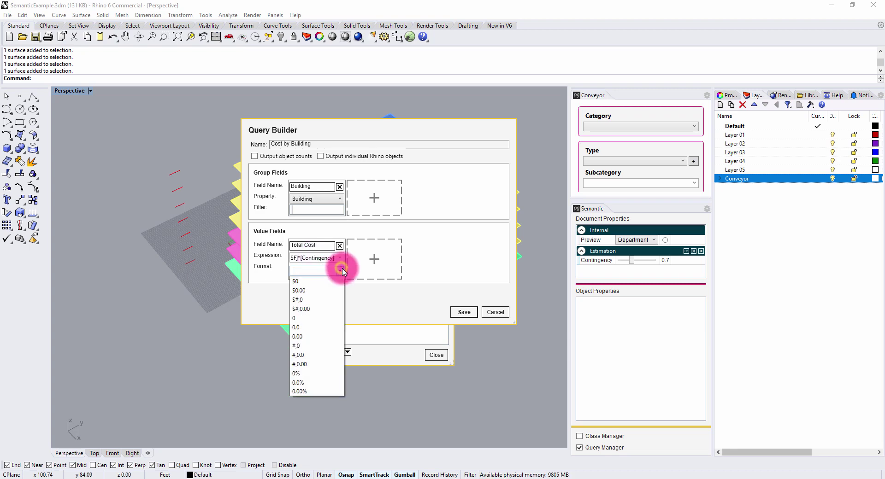
pyautogui.click(302, 292)
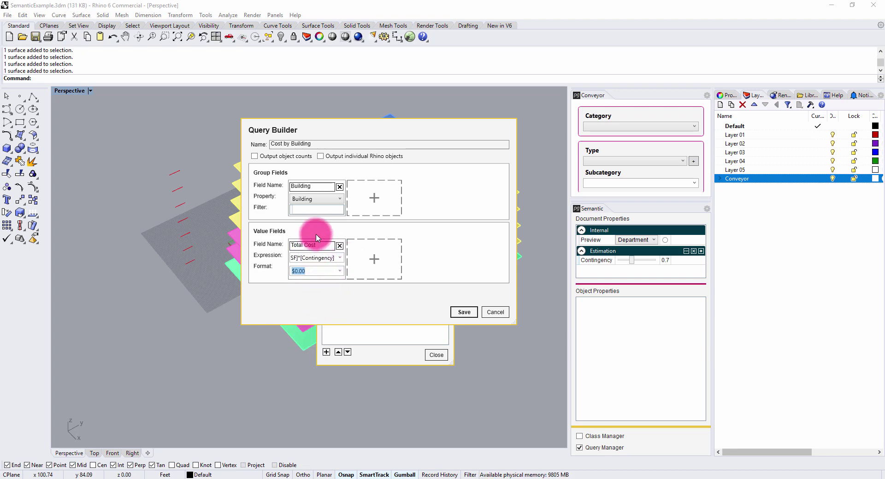
pyautogui.click(473, 314)
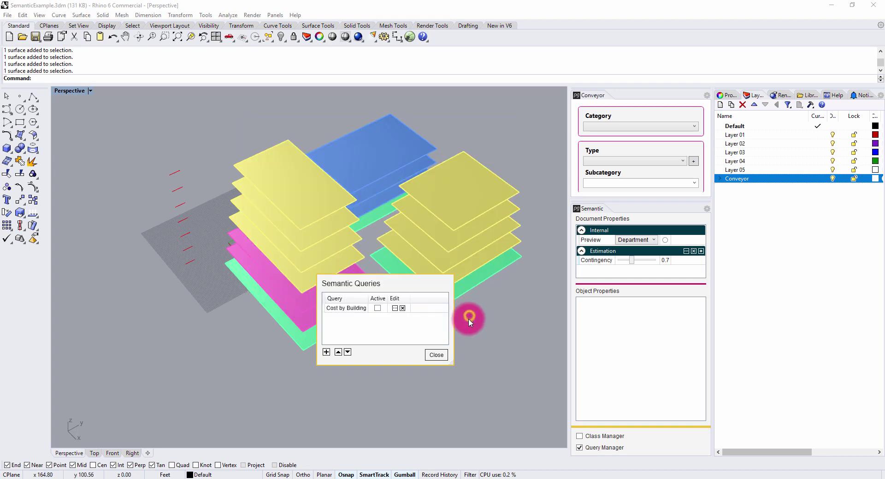
# Step: Activate the Cost by Building query, keep its results table clear of the other panels, and set Contingency to 0.9
pyautogui.click(377, 308)
pyautogui.moveTo(438, 211); pyautogui.dragTo(117, 103)
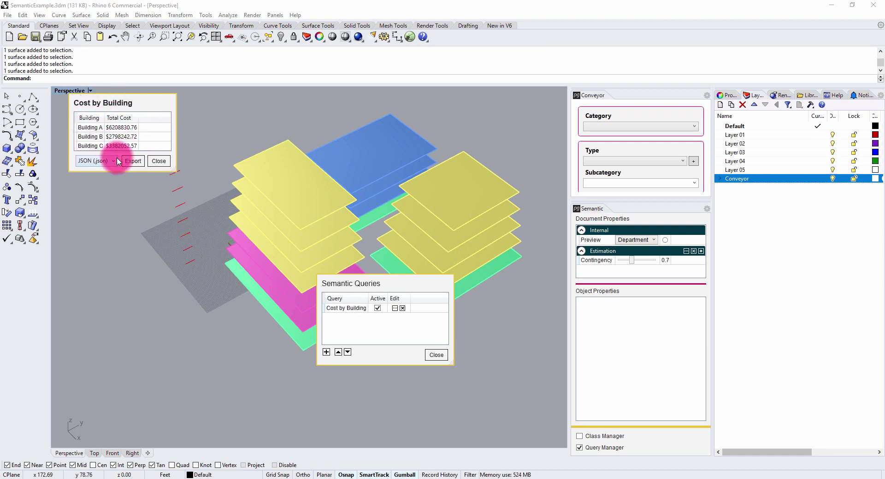
pyautogui.moveTo(134, 94); pyautogui.dragTo(520, 211)
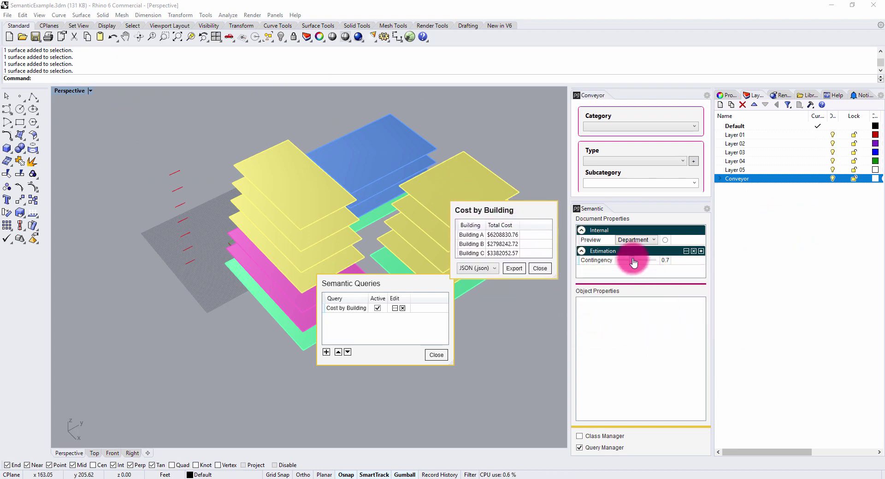
pyautogui.moveTo(633, 263); pyautogui.dragTo(635, 270)
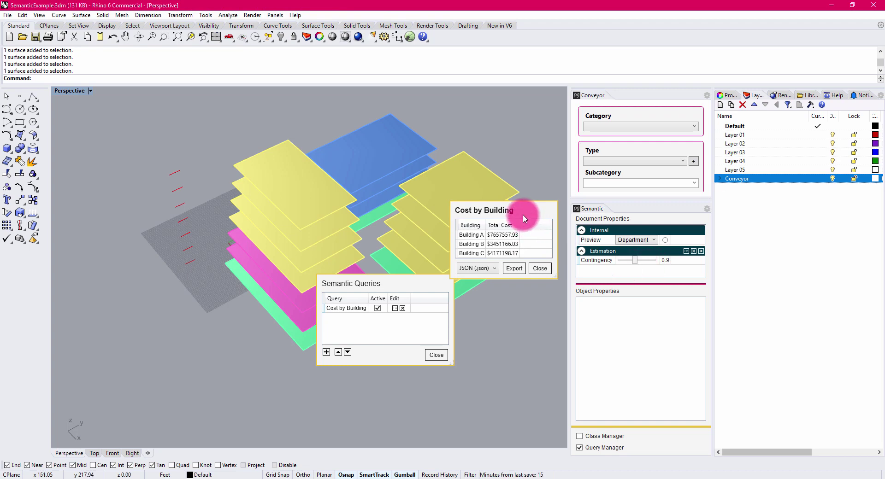
pyautogui.moveTo(524, 220); pyautogui.dragTo(504, 135)
# Step: Select the two uppermost office floors of Building A and set their CostSF to $300.00
pyautogui.click(301, 200)
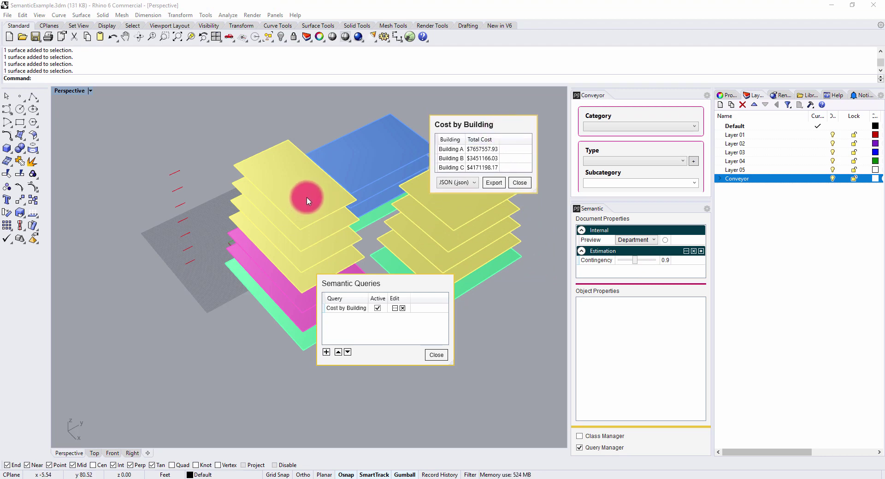
pyautogui.click(286, 196)
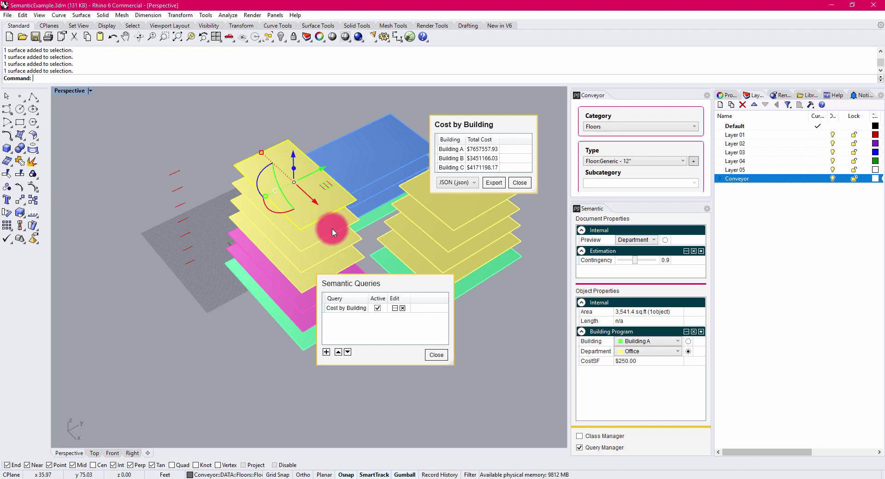
pyautogui.keyDown('shift'); pyautogui.click(310, 242); pyautogui.keyUp('shift')
pyautogui.click(642, 362)
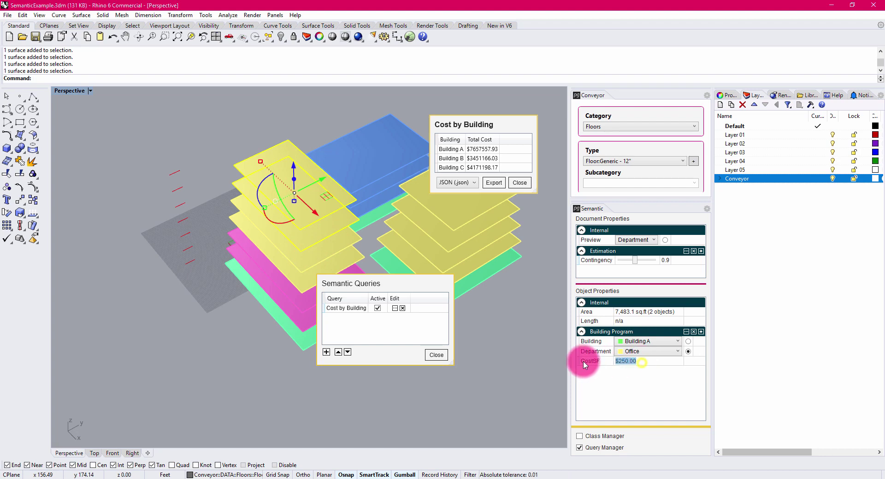
pyautogui.write('3')
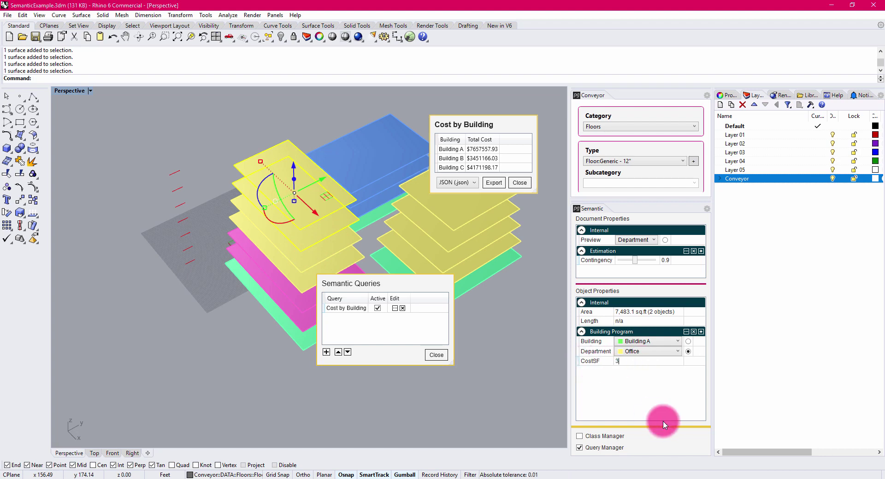
pyautogui.press('Return')
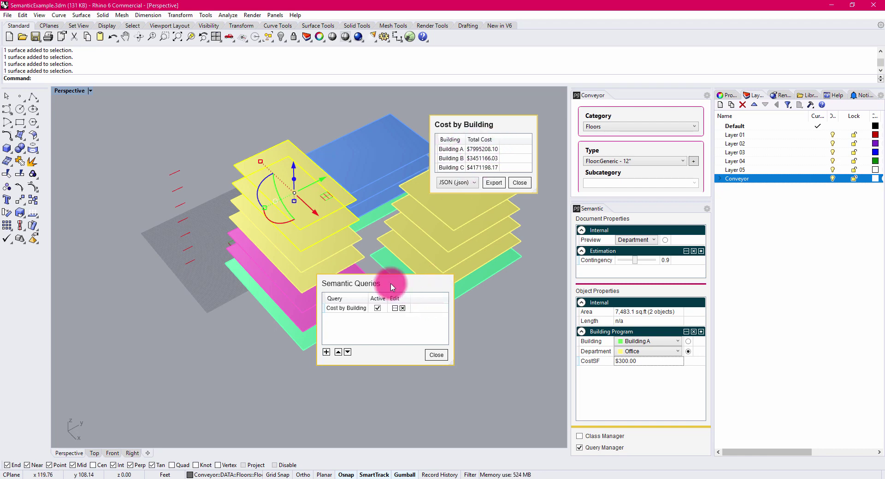
# Step: Create a new Semantic query named Department Cost
pyautogui.click(327, 353)
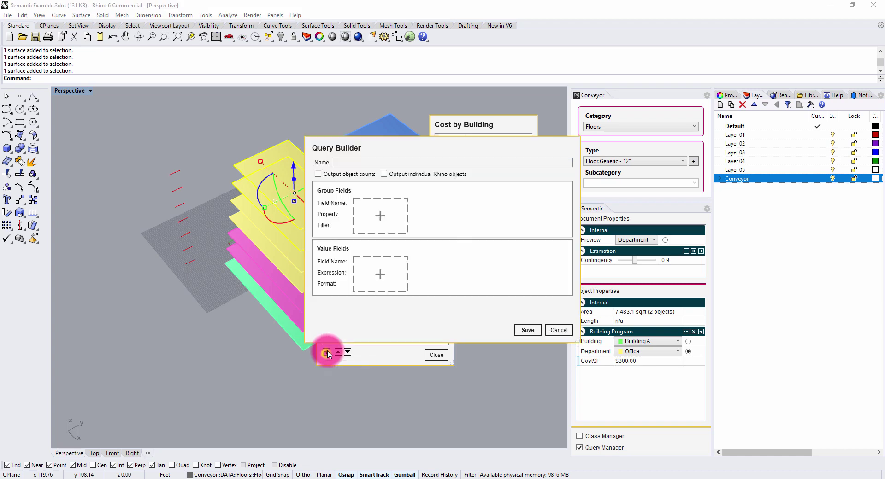
pyautogui.click(343, 164)
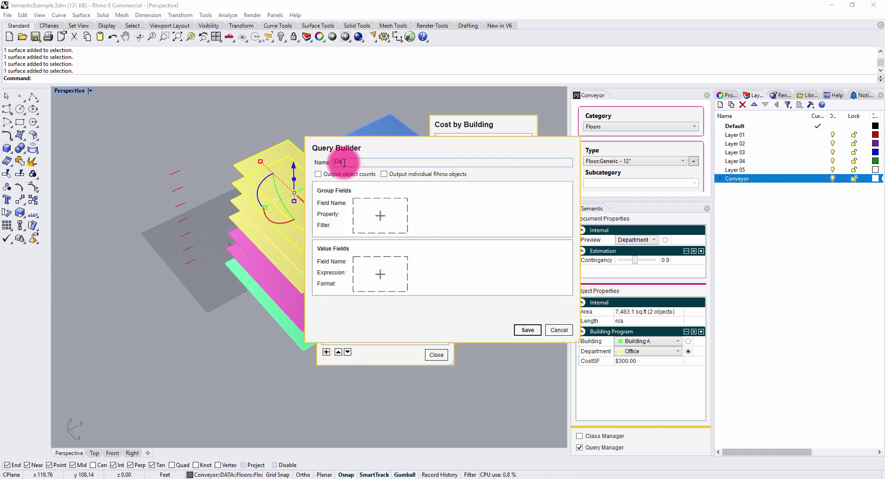
pyautogui.write('Department Cost')
# Step: Add a group field named Department to the query, using the Department property
pyautogui.click(379, 216)
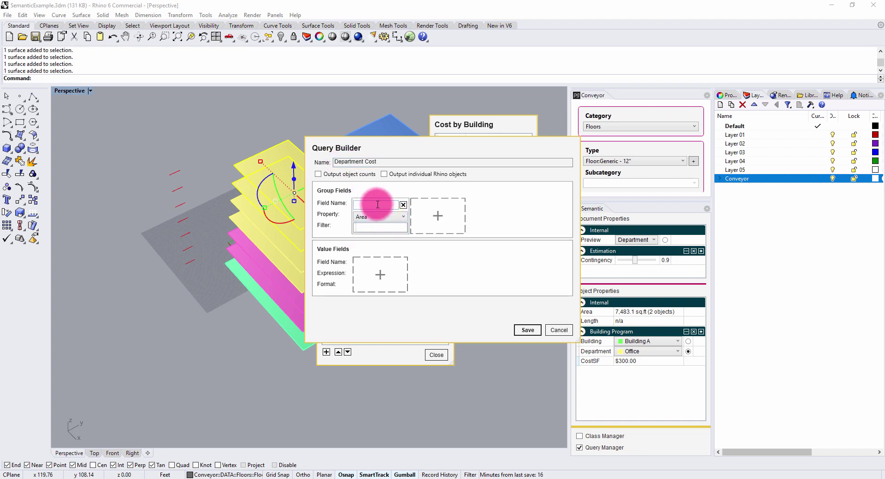
pyautogui.click(376, 216)
pyautogui.click(377, 253)
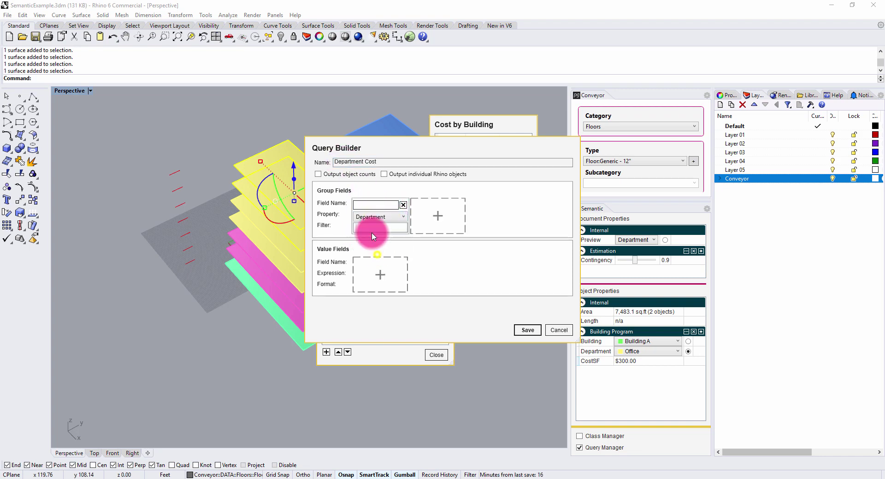
pyautogui.click(370, 205)
pyautogui.write('Depar')
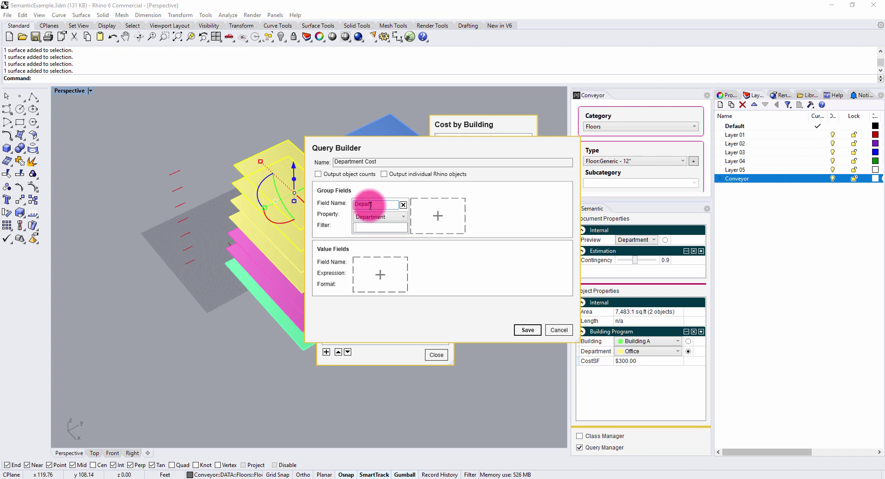
pyautogui.write('tment')
# Step: Add a Total Cost value field to the Department Cost query with the expression [Area]*[CostSF]*[Contingency]
pyautogui.click(364, 276)
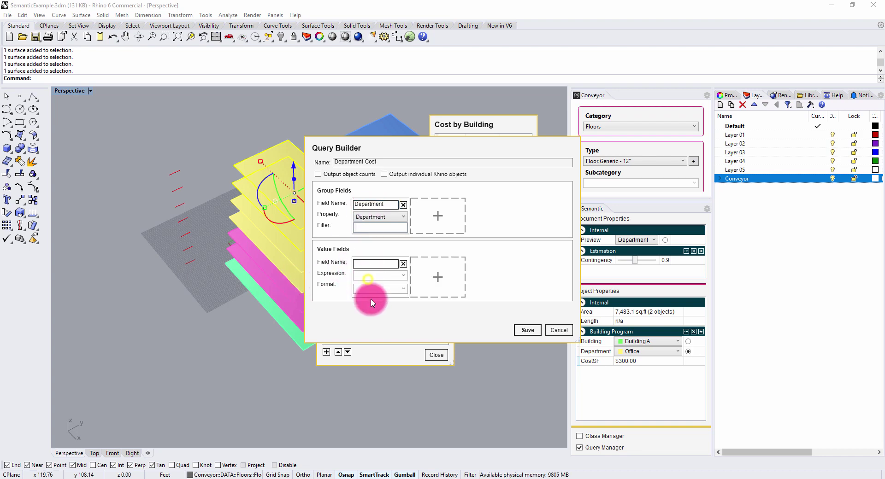
pyautogui.click(366, 262)
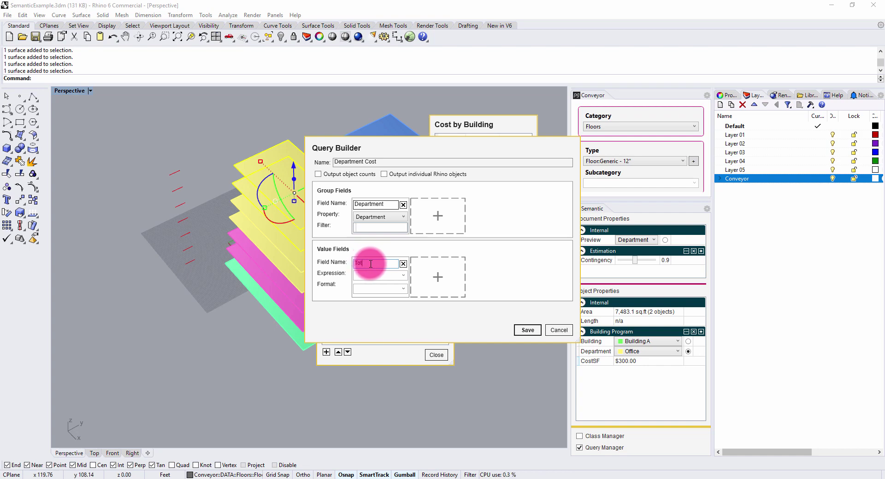
pyautogui.click(389, 275)
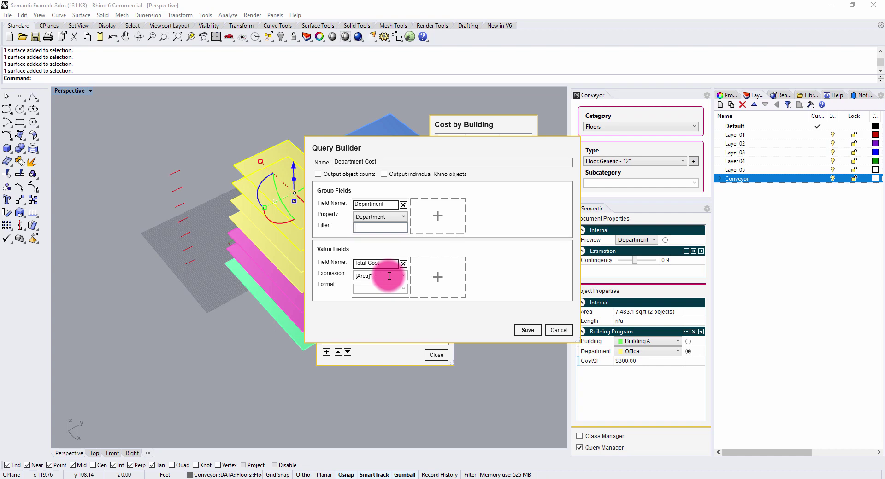
pyautogui.write('[Area]*[CostS')
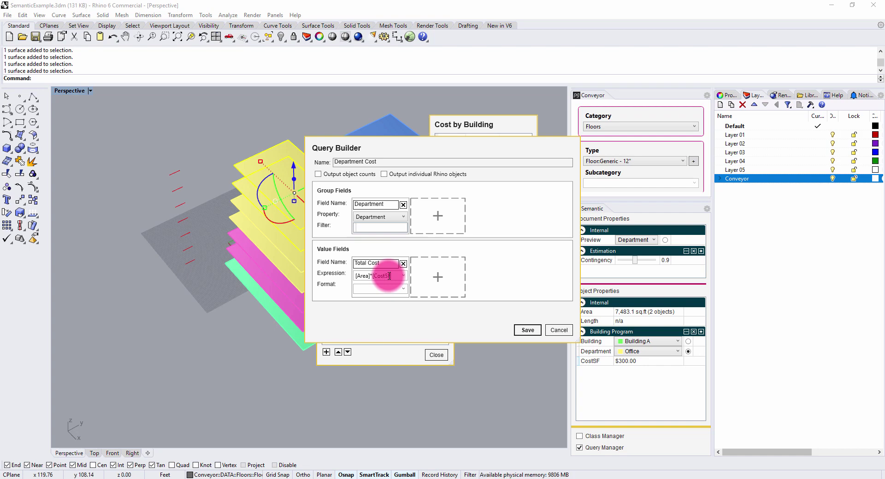
pyautogui.write('F]*[Cont')
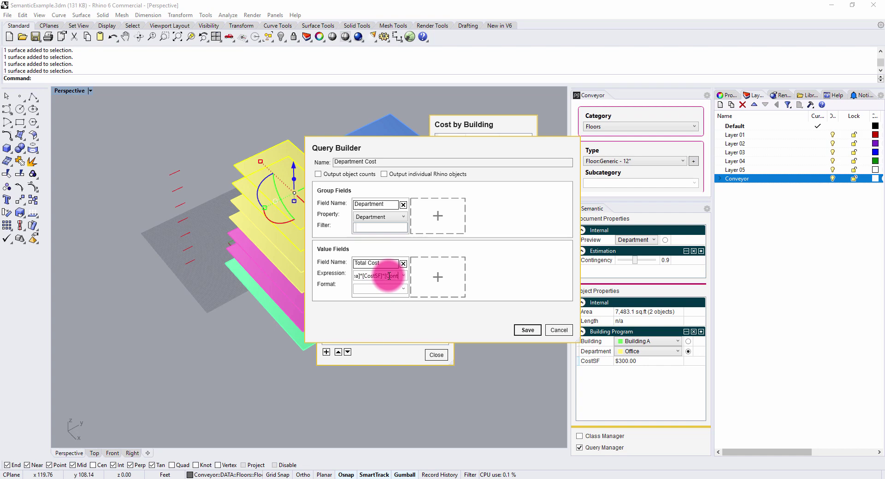
pyautogui.write('ingency')
# Step: Format the Total Cost field as $0.00 and save the Department Cost query
pyautogui.click(397, 288)
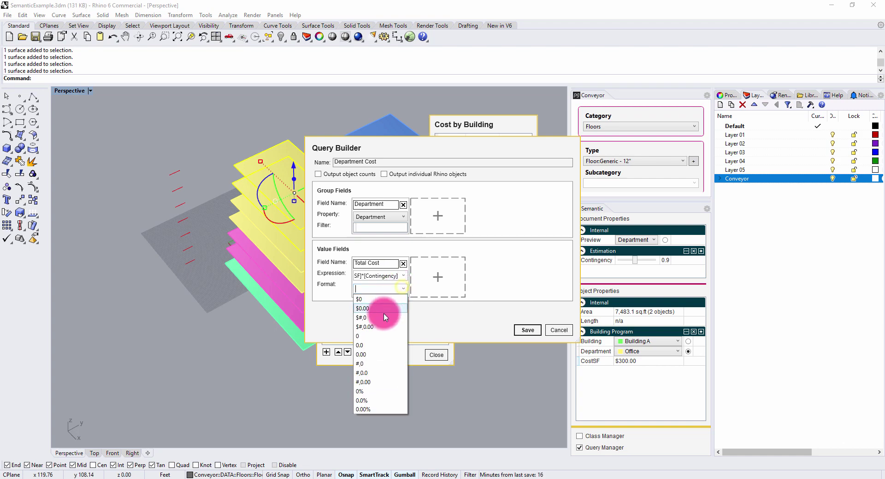
pyautogui.click(385, 309)
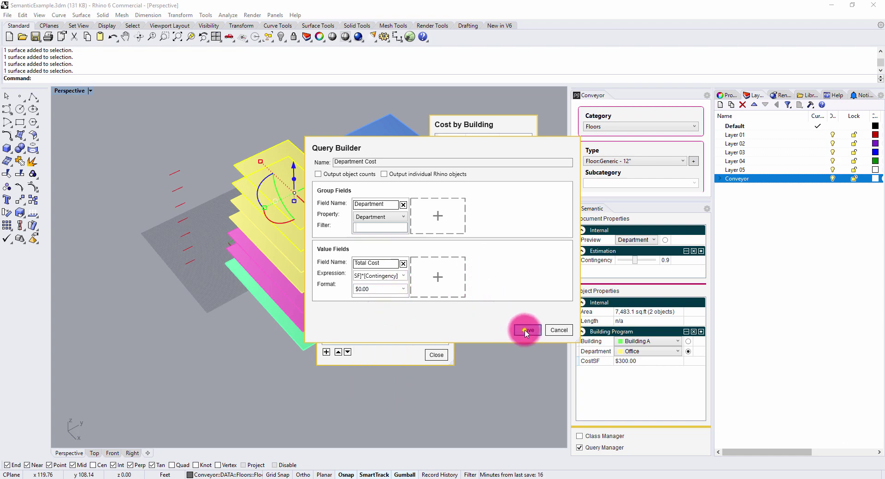
pyautogui.click(527, 330)
# Step: Activate the Department Cost query and place its results table directly below the Cost by Building table, clear of the floors
pyautogui.click(380, 317)
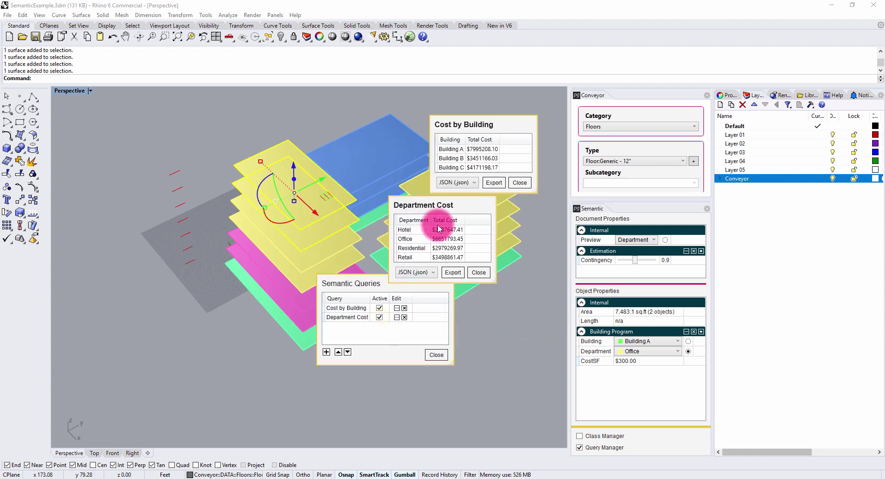
pyautogui.moveTo(452, 209); pyautogui.dragTo(488, 202)
pyautogui.keyDown('shift'); pyautogui.moveTo(334, 219); pyautogui.dragTo(247, 204, button='right'); pyautogui.keyUp('shift')
# Step: Close the Semantic Queries manager and set Contingency to 1.4
pyautogui.click(436, 355)
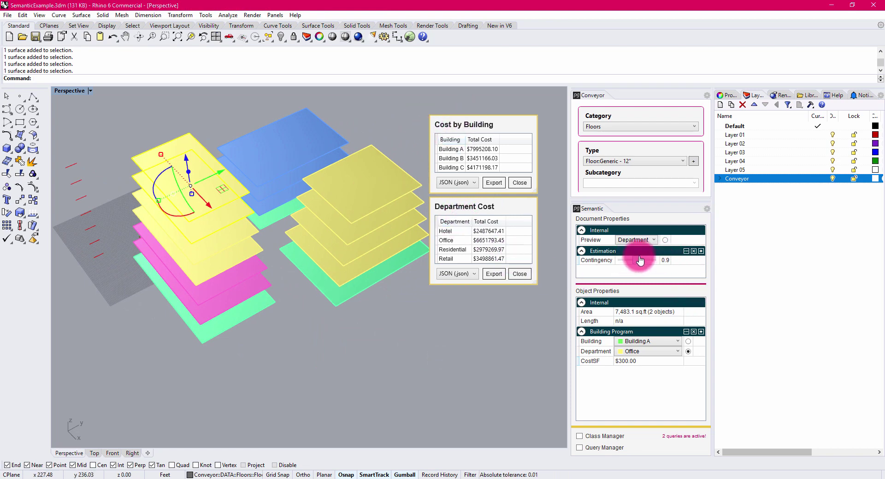
pyautogui.moveTo(635, 264)
pyautogui.mouseDown()
pyautogui.moveTo(625, 264)
pyautogui.moveTo(647, 270)
pyautogui.moveTo(624, 272)
pyautogui.moveTo(644, 267)
pyautogui.mouseUp()
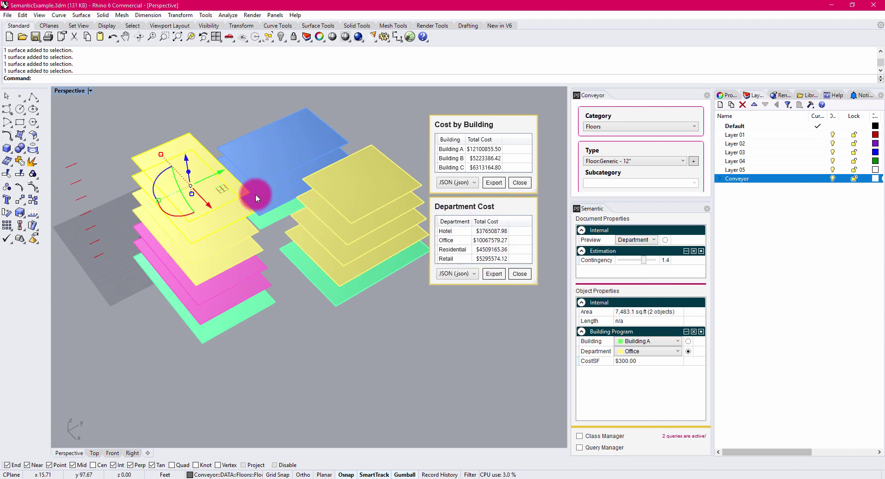
# Step: Change the Department of the two uppermost Building B floors to Residential and deselect them
pyautogui.click(362, 192)
pyautogui.keyDown('shift'); pyautogui.click(369, 232); pyautogui.keyUp('shift')
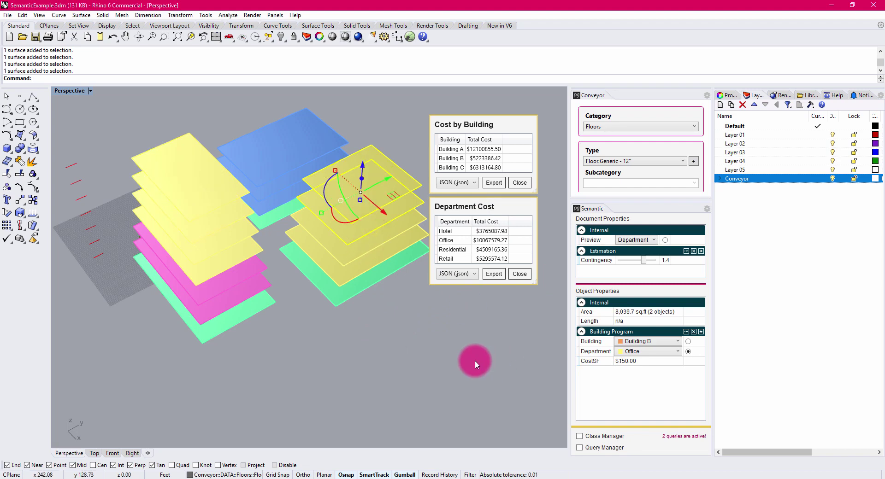
pyautogui.click(662, 351)
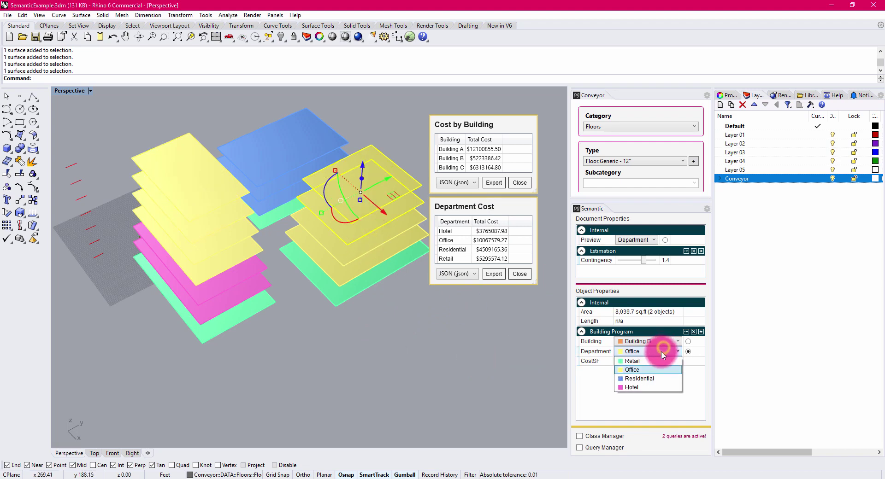
pyautogui.click(645, 379)
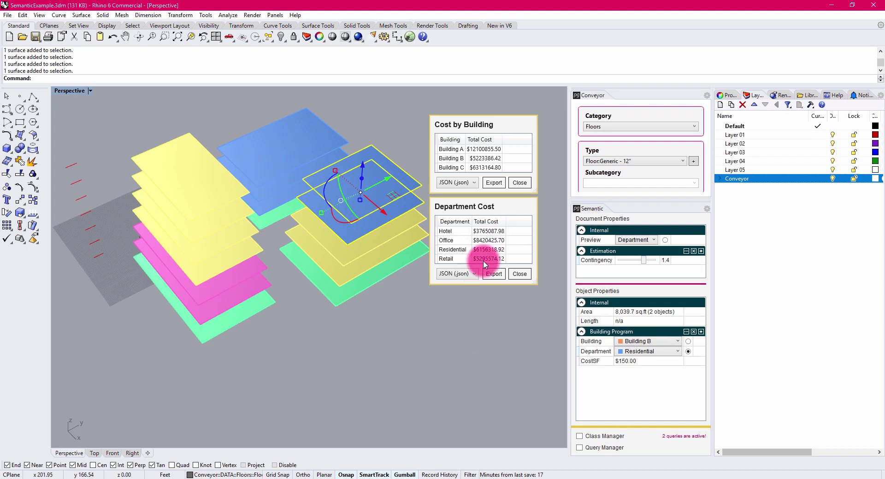
pyautogui.click(474, 340)
# Step: Change the Department of Building A's lowest floor to Office
pyautogui.moveTo(316, 336); pyautogui.dragTo(352, 300, button='right')
pyautogui.click(252, 331)
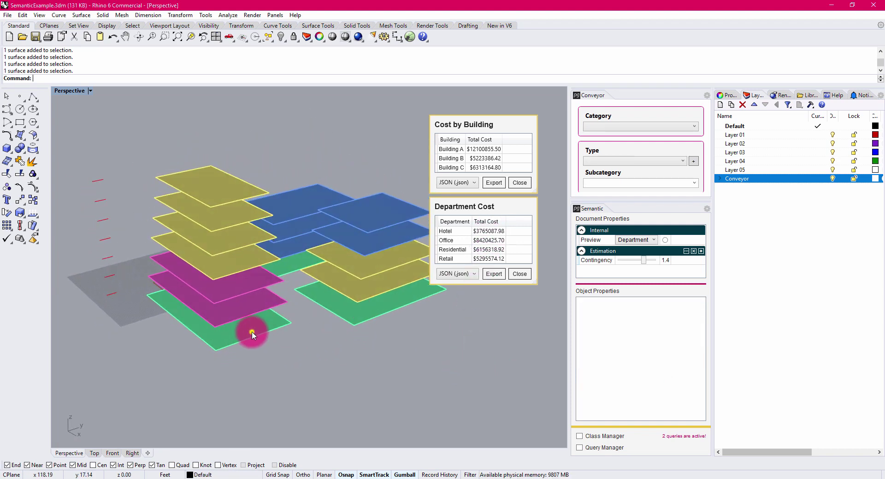
pyautogui.click(644, 352)
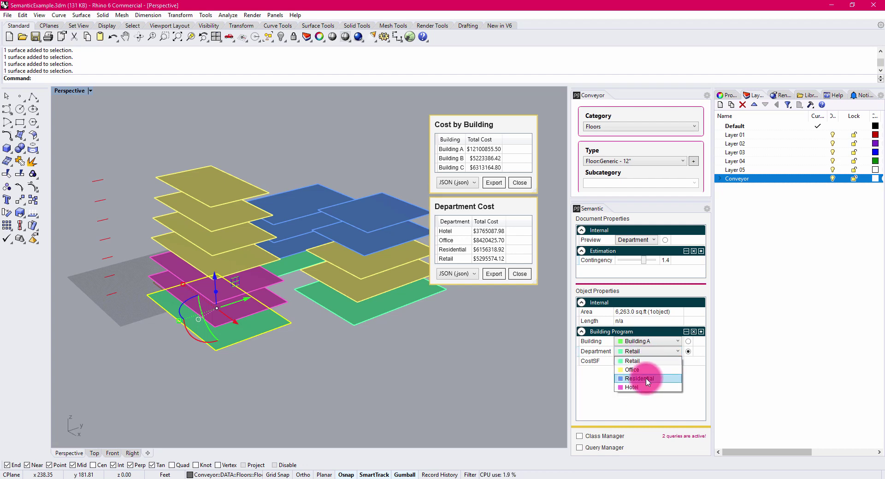
pyautogui.click(648, 369)
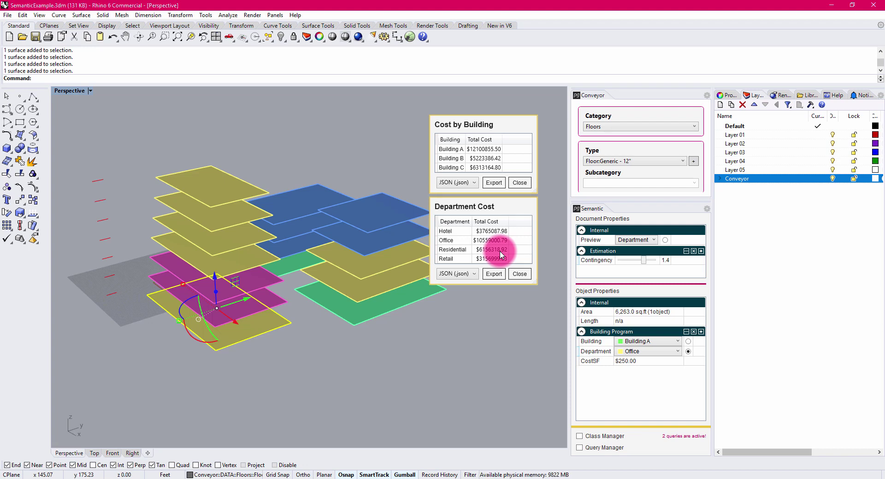
# Step: Clear the floor selection and save the Rhino file
pyautogui.moveTo(247, 331); pyautogui.dragTo(340, 193, button='right')
pyautogui.click(325, 158)
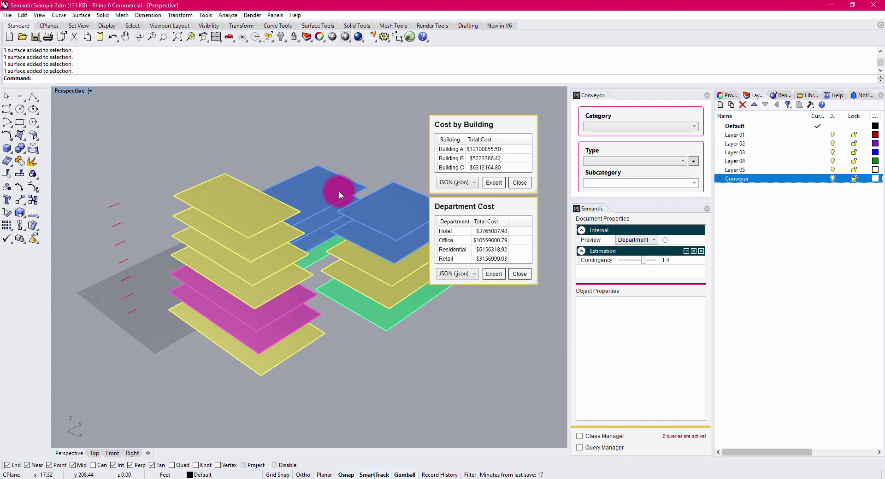
pyautogui.hotkey('ctrl', 's')
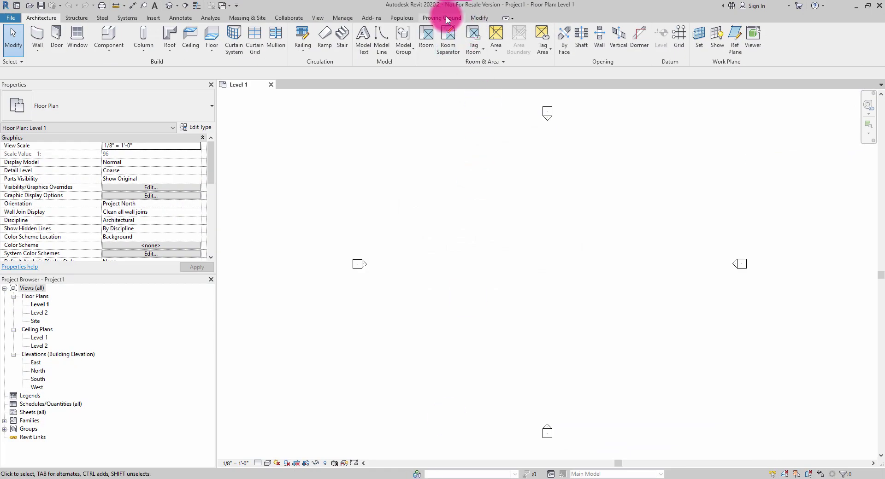
# Step: Switch to Revit, open Rhino Conveyor and choose SemanticExample.3dm as its Rhino file
pyautogui.click(446, 19)
pyautogui.click(14, 36)
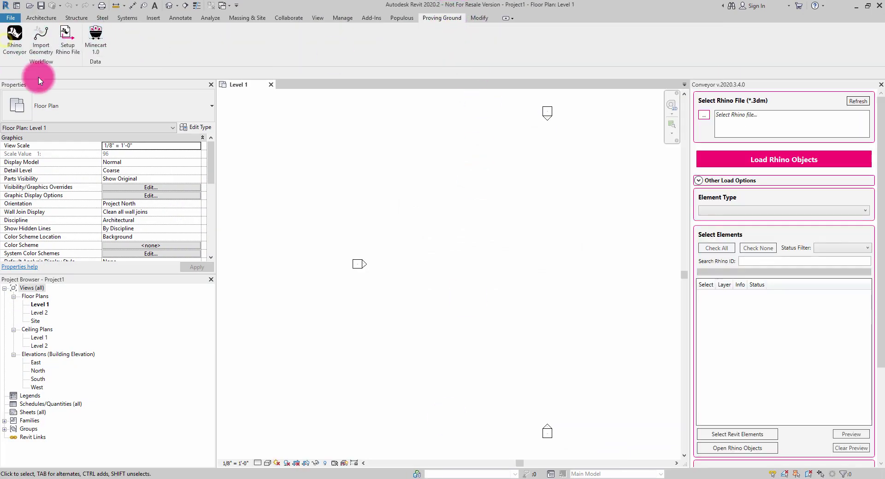
pyautogui.click(704, 115)
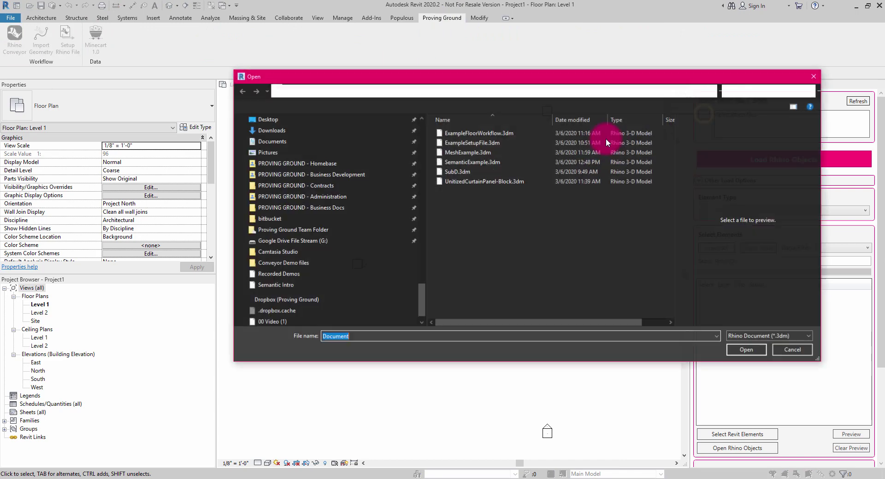
pyautogui.click(486, 163)
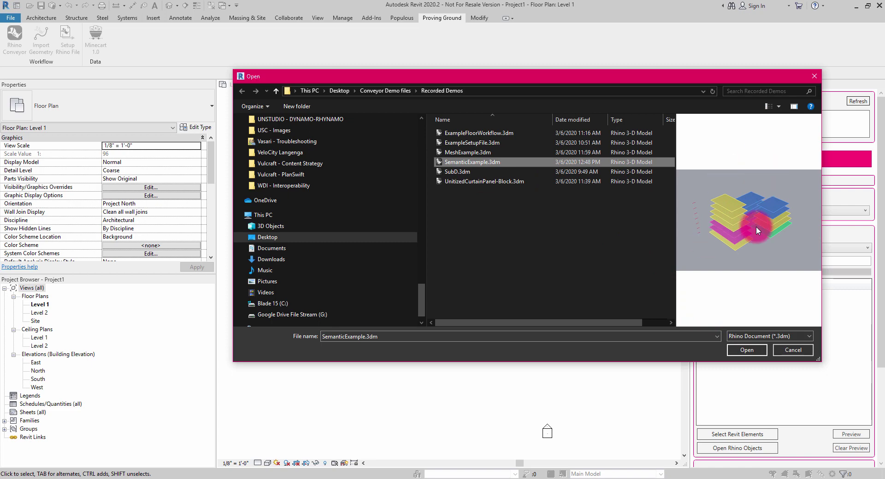
pyautogui.click(746, 350)
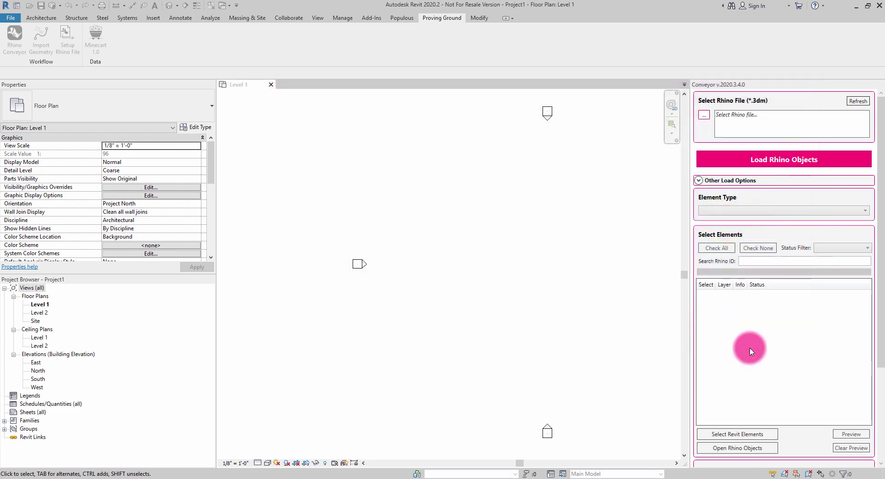
# Step: Open the default 3D view and load all checked Rhino floor objects into Revit, confirming the load
pyautogui.moveTo(864, 323); pyautogui.dragTo(882, 375)
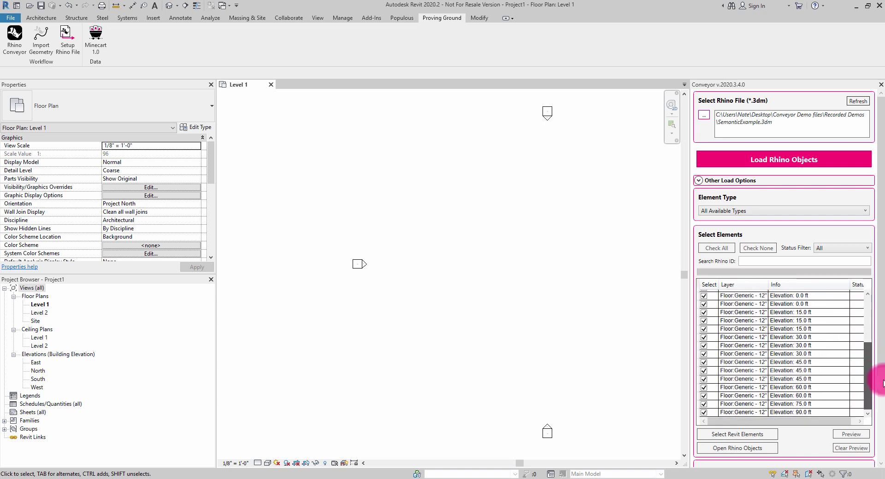
pyautogui.click(181, 7)
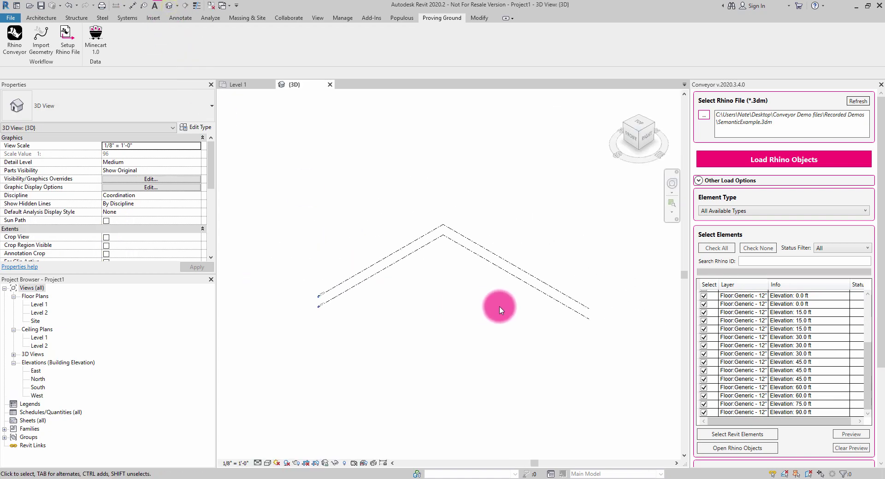
pyautogui.keyDown('shift'); pyautogui.moveTo(501, 310); pyautogui.dragTo(428, 271, button='middle'); pyautogui.keyUp('shift')
pyautogui.click(730, 159)
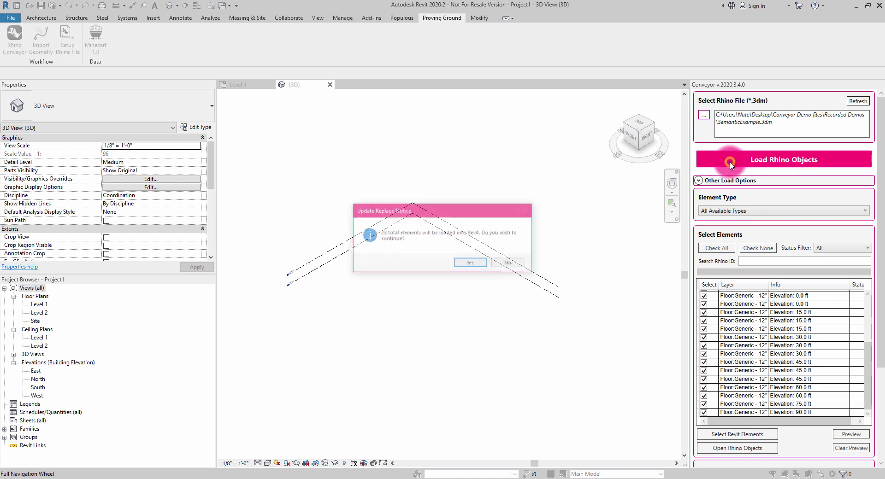
pyautogui.click(473, 263)
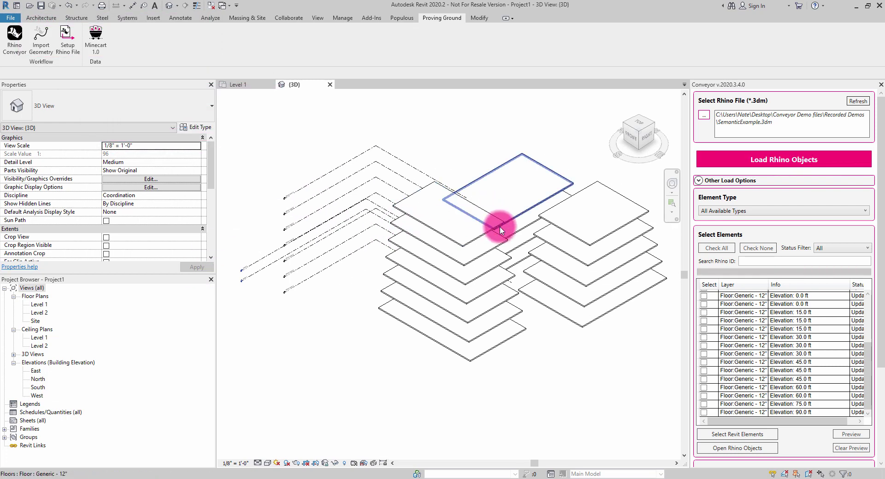
# Step: Examine the Area, Department, Building and CostSF data carried by Building A's topmost floor, and deselect it
pyautogui.scroll(3, 435, 249)
pyautogui.click(495, 245)
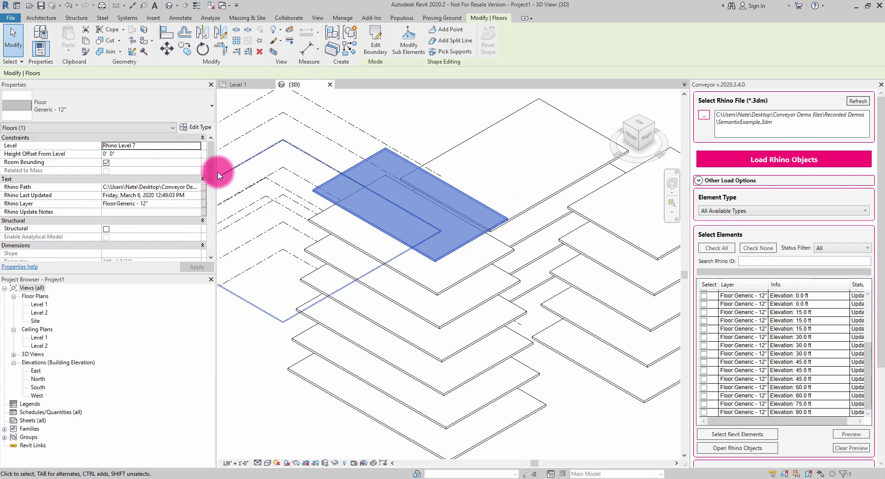
pyautogui.moveTo(213, 171); pyautogui.dragTo(213, 241)
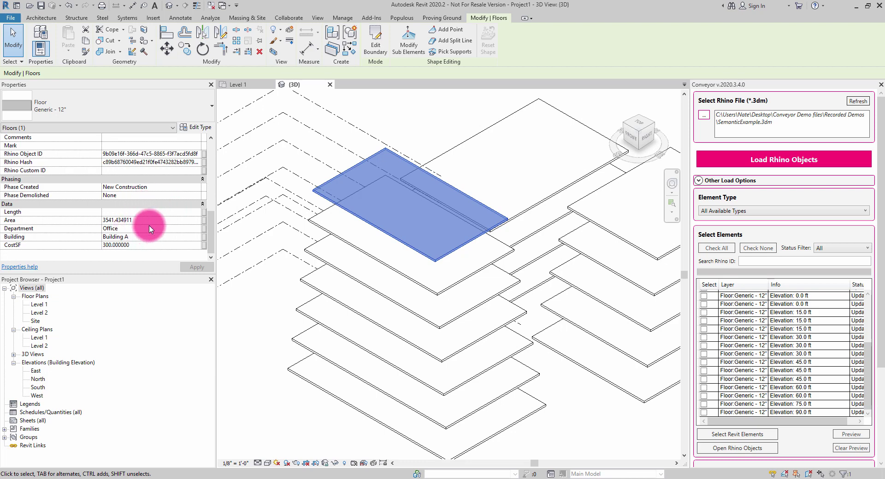
pyautogui.moveTo(213, 234)
pyautogui.mouseDown()
pyautogui.moveTo(213, 211)
pyautogui.moveTo(209, 231)
pyautogui.mouseUp()
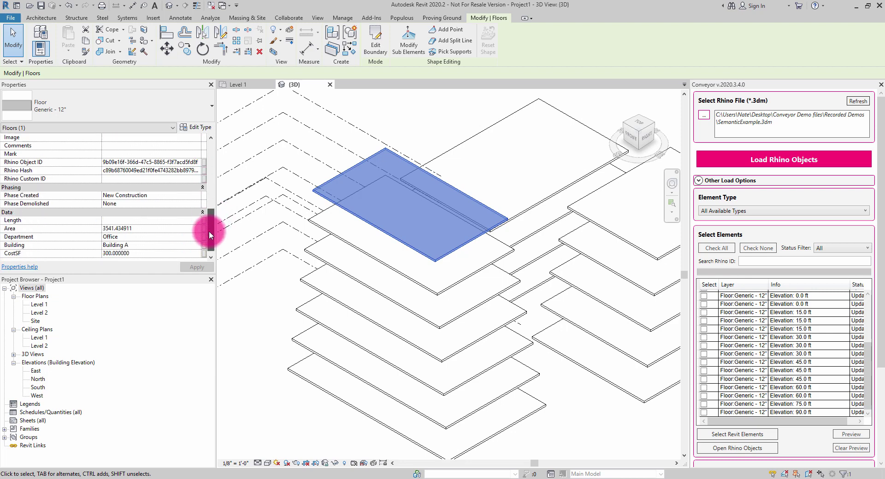
pyautogui.click(258, 310)
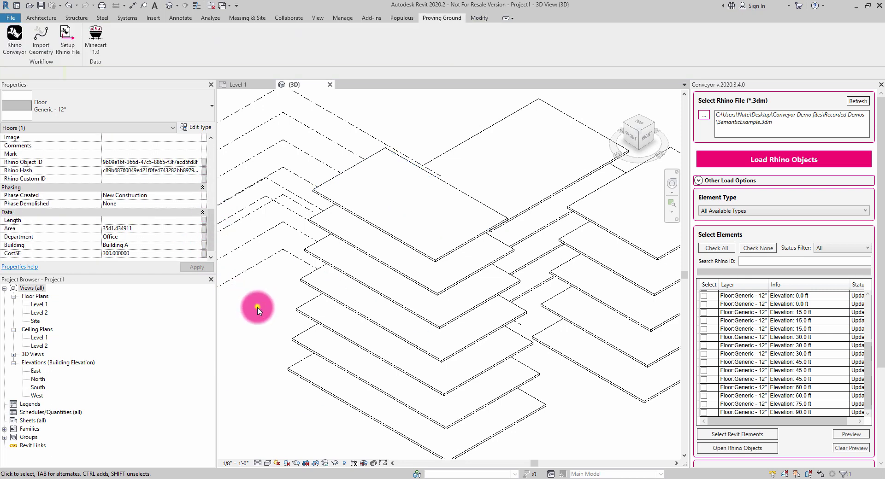
pyautogui.scroll(-5, 443, 251)
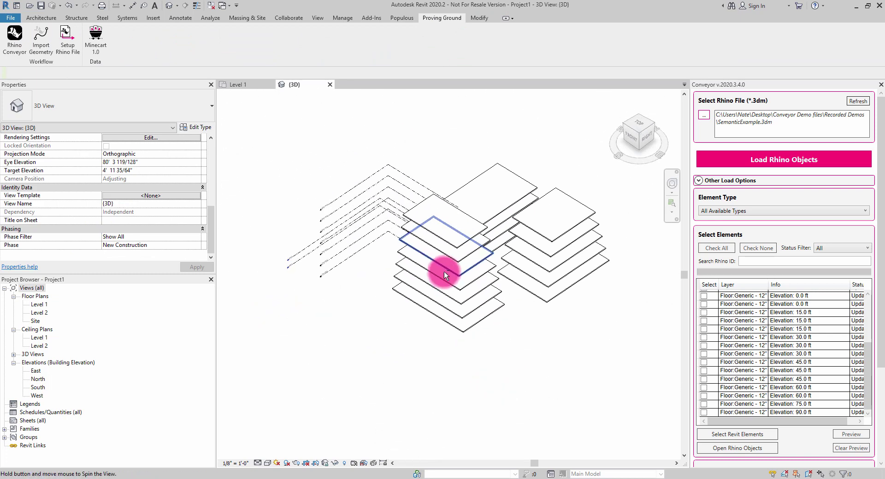
pyautogui.scroll(2, 444, 273)
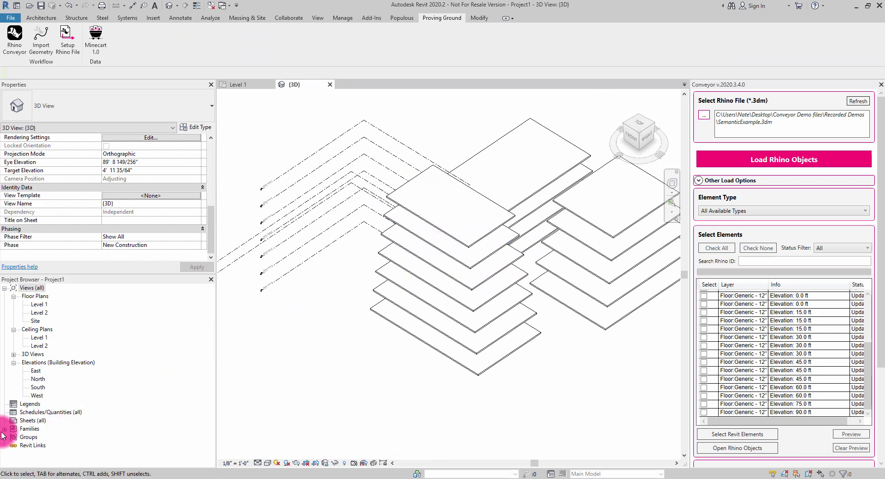
# Step: Create a new schedule of building components for the Floors category, named Floor Schedule
pyautogui.rightClick(48, 413)
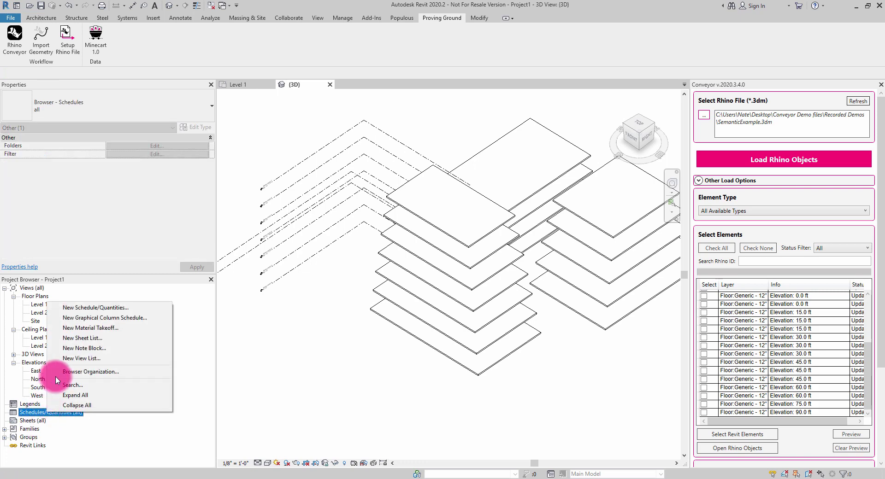
pyautogui.click(70, 309)
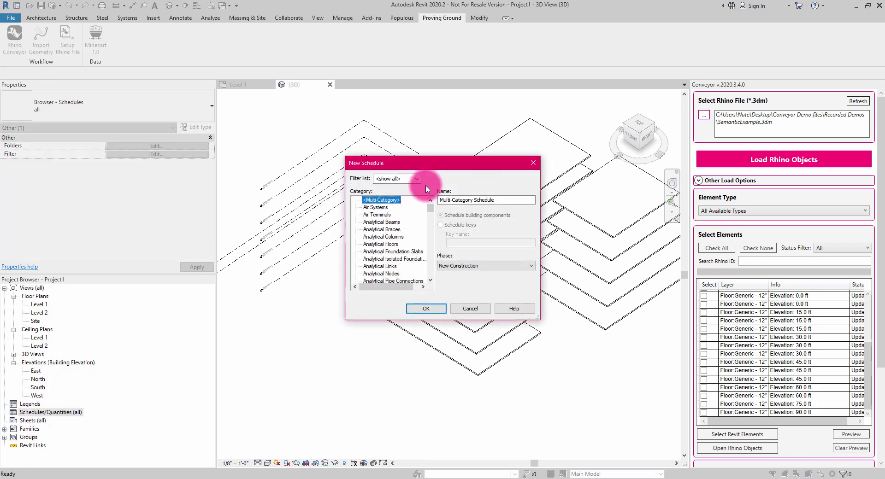
pyautogui.scroll(-5, 431, 221)
pyautogui.moveTo(440, 232); pyautogui.dragTo(443, 241)
pyautogui.click(370, 259)
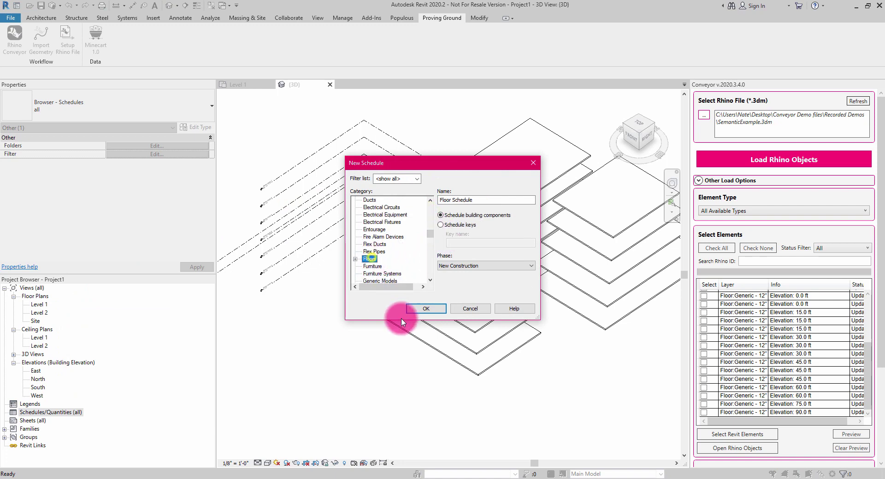
pyautogui.click(424, 312)
# Step: Add the CostSF and Rhino Layer fields to the floor schedule
pyautogui.scroll(-3, 364, 249)
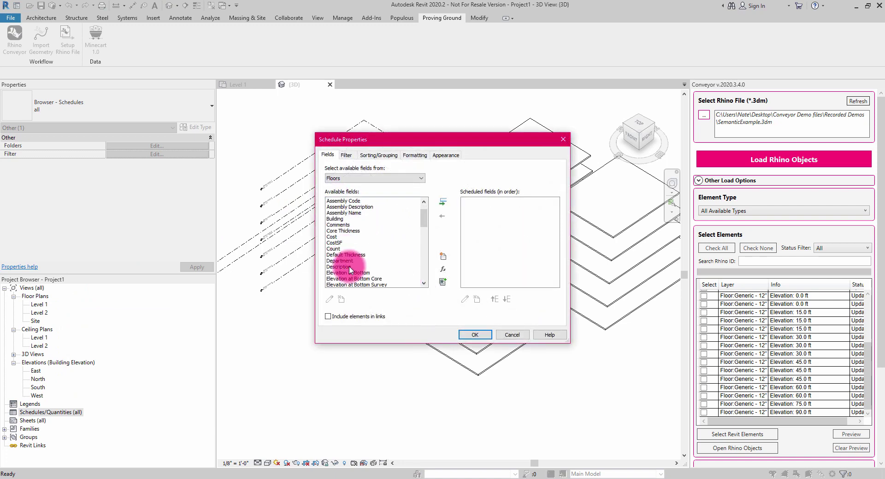
pyautogui.scroll(2, 357, 264)
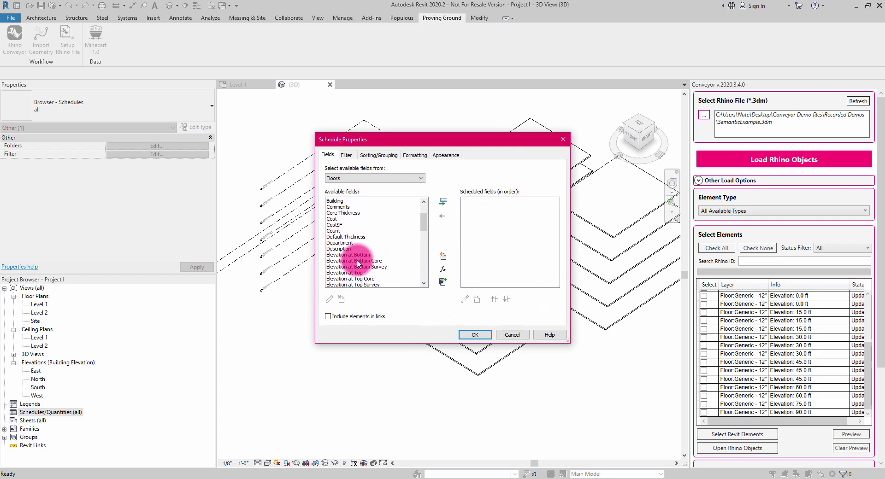
pyautogui.click(334, 225)
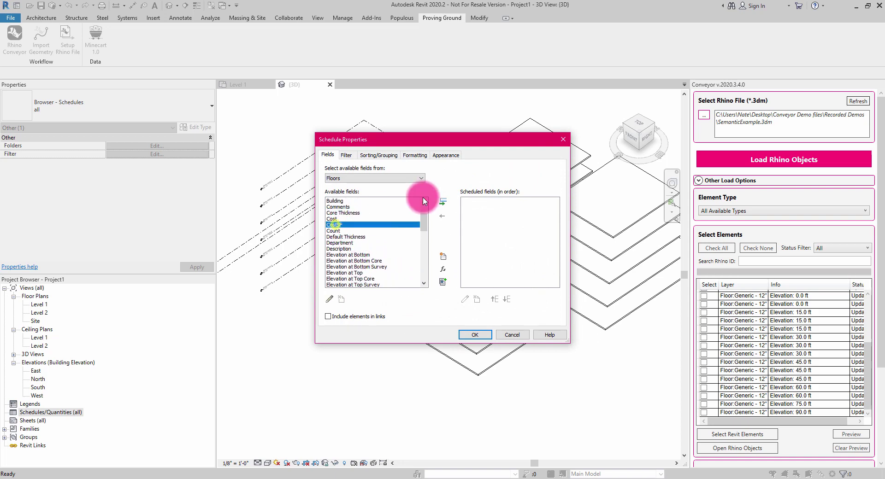
pyautogui.click(443, 202)
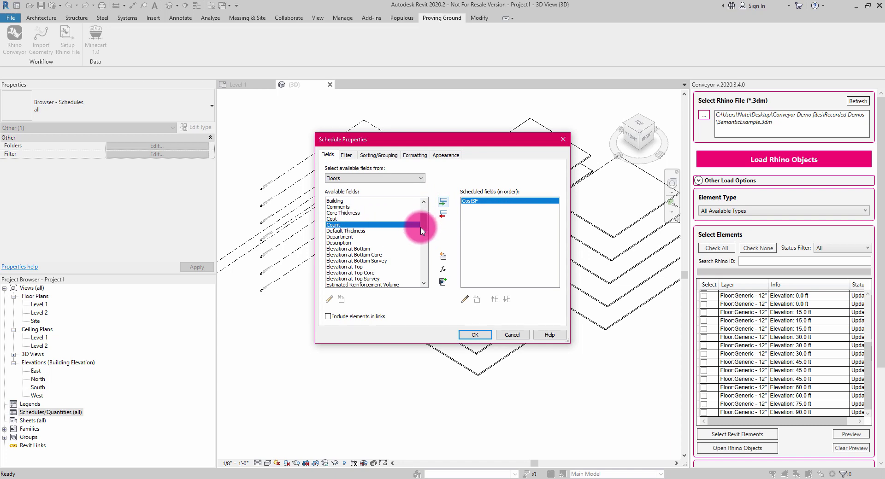
pyautogui.moveTo(422, 225); pyautogui.dragTo(430, 257)
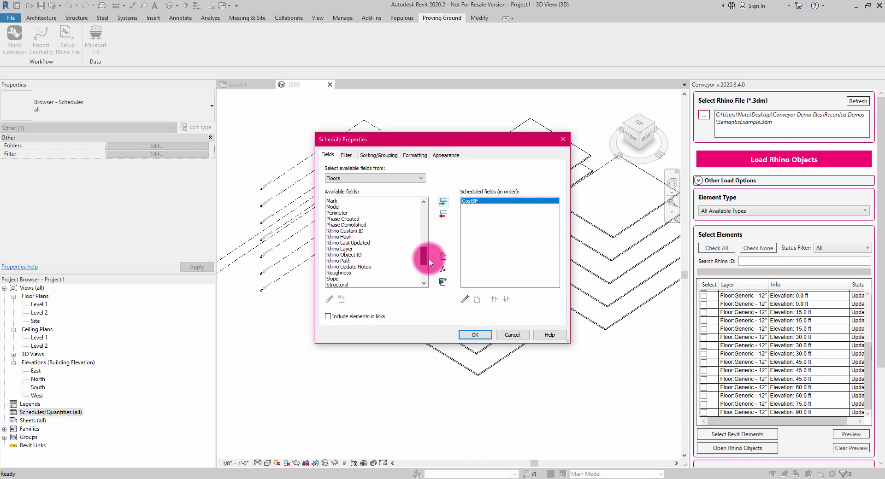
pyautogui.click(348, 250)
pyautogui.click(443, 202)
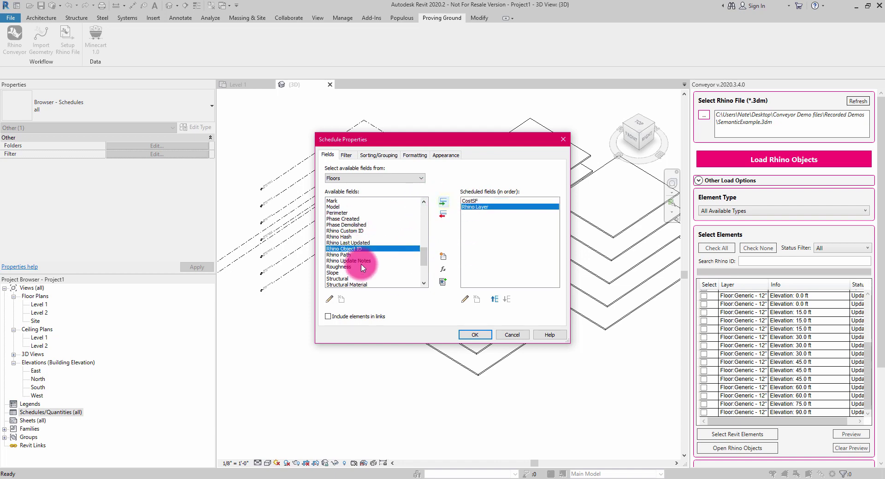
# Step: Add the Department and Building fields to the floor schedule after Rhino Layer
pyautogui.moveTo(422, 253); pyautogui.dragTo(424, 223)
pyautogui.click(343, 243)
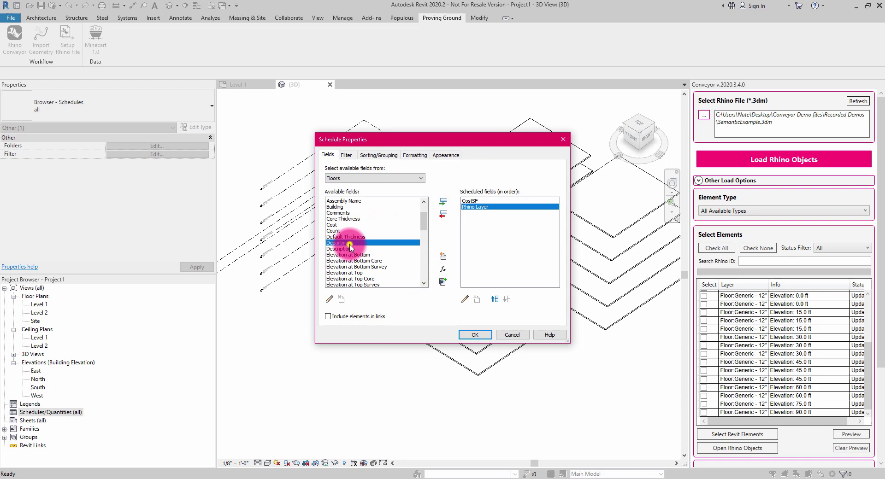
pyautogui.click(444, 202)
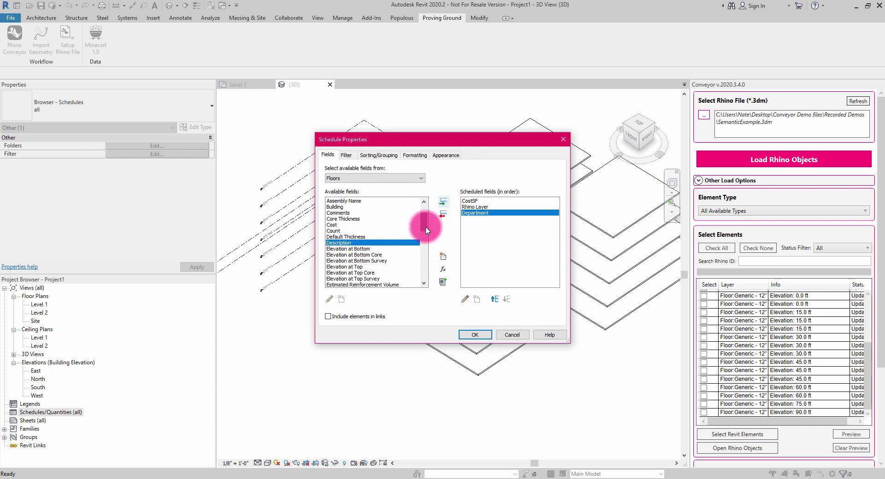
pyautogui.click(336, 207)
pyautogui.click(443, 202)
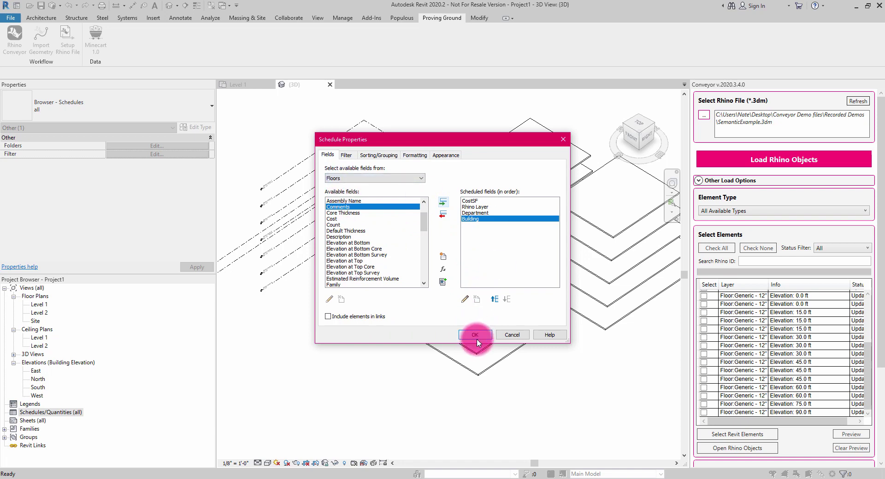
# Step: Add the first of the two available Area fields to the floor schedule and accept the schedule properties
pyautogui.moveTo(426, 220); pyautogui.dragTo(427, 217)
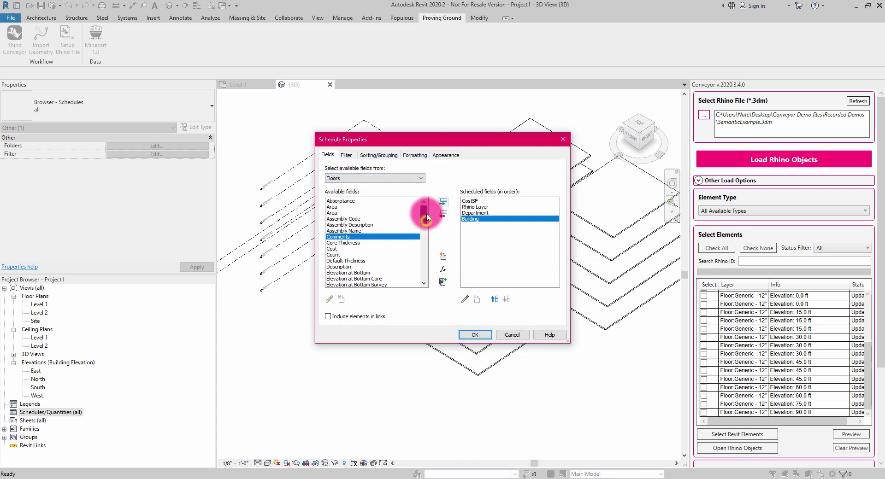
pyautogui.click(396, 206)
pyautogui.click(444, 202)
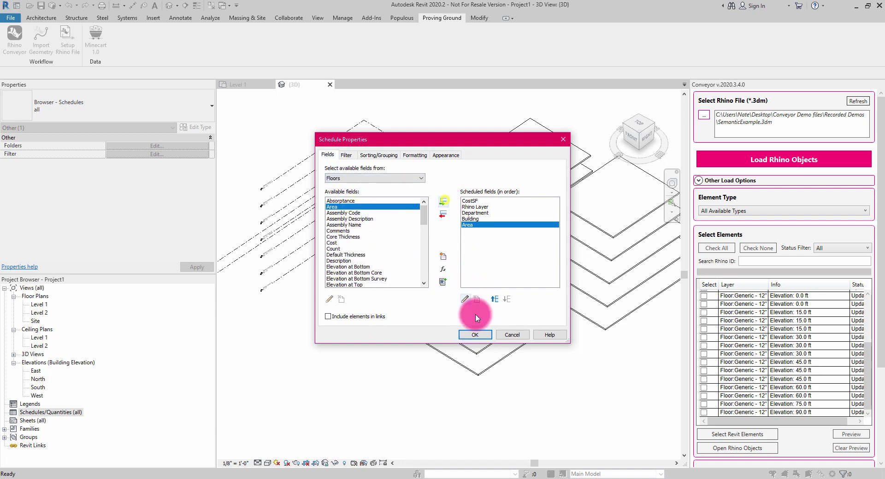
pyautogui.click(485, 333)
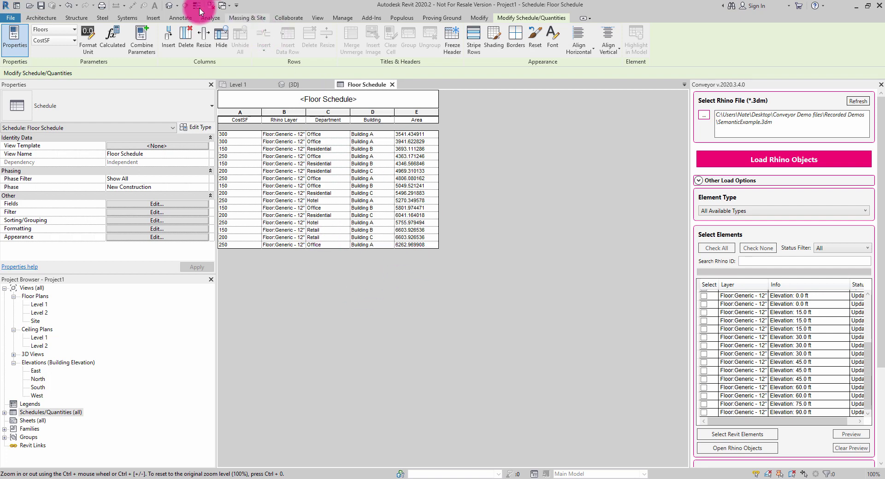
# Step: Return to the 3D view and look over the loaded floors
pyautogui.click(169, 6)
pyautogui.keyDown('shift'); pyautogui.moveTo(552, 265); pyautogui.dragTo(539, 281, button='middle'); pyautogui.keyUp('shift')
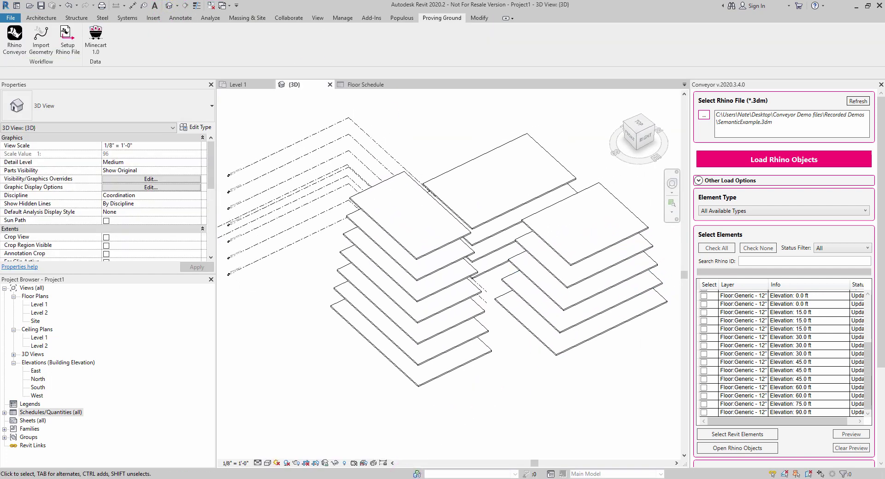
# Step: Switch to Rhino and move the Department Cost panel slightly farther below the Cost by Building panel
pyautogui.moveTo(395, 478)
pyautogui.click(339, 464)
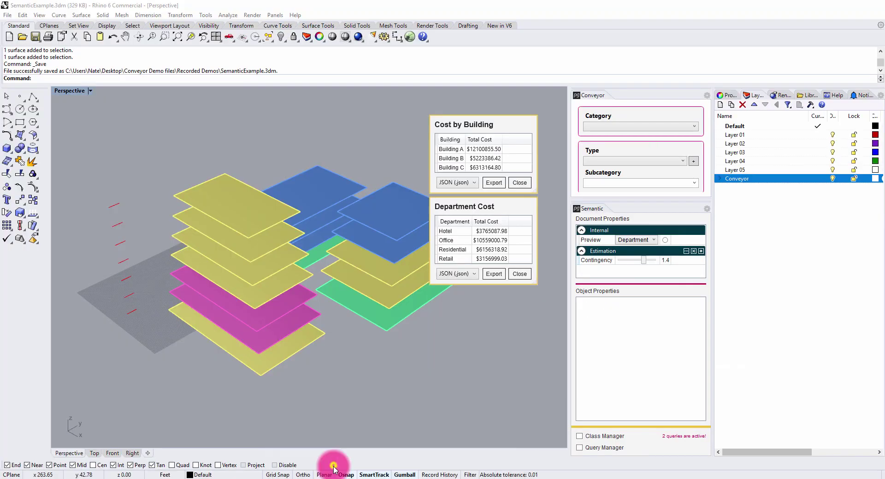
pyautogui.moveTo(385, 356); pyautogui.dragTo(336, 350, button='right')
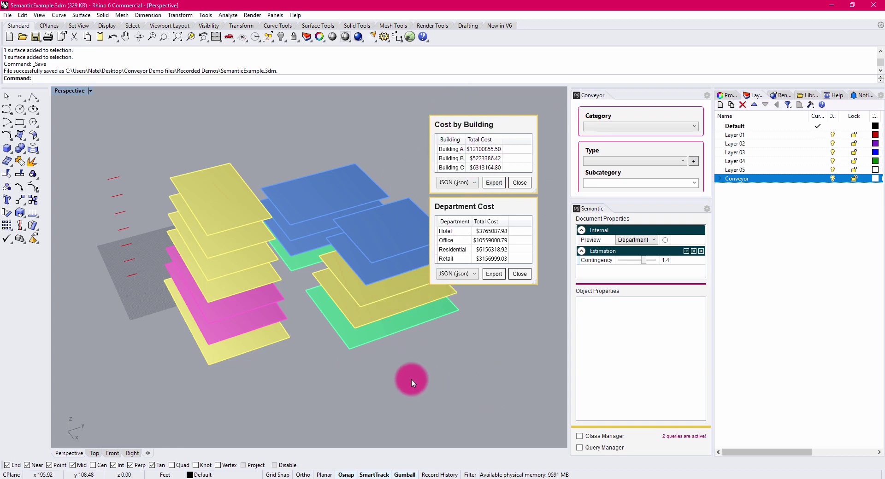
pyautogui.click(472, 209)
pyautogui.moveTo(471, 209); pyautogui.dragTo(468, 219)
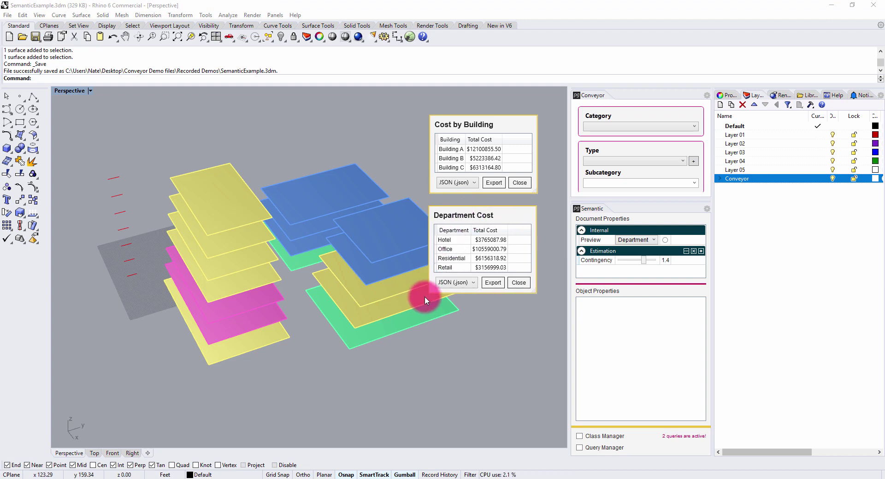